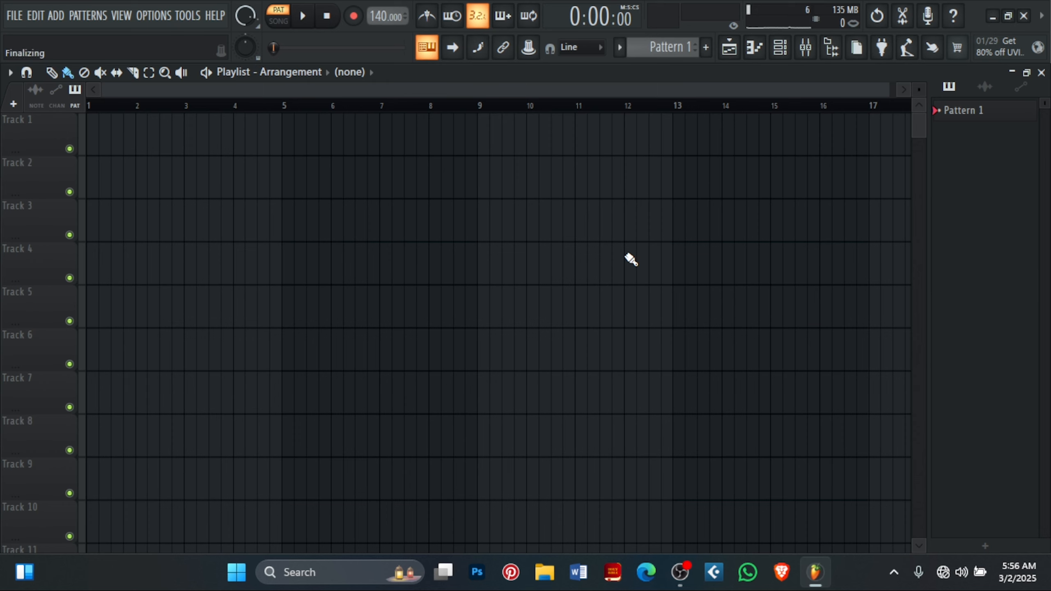
Examine the project file commands, the instruments and plugins that can be added, and the available pattern commands.
click(12, 22)
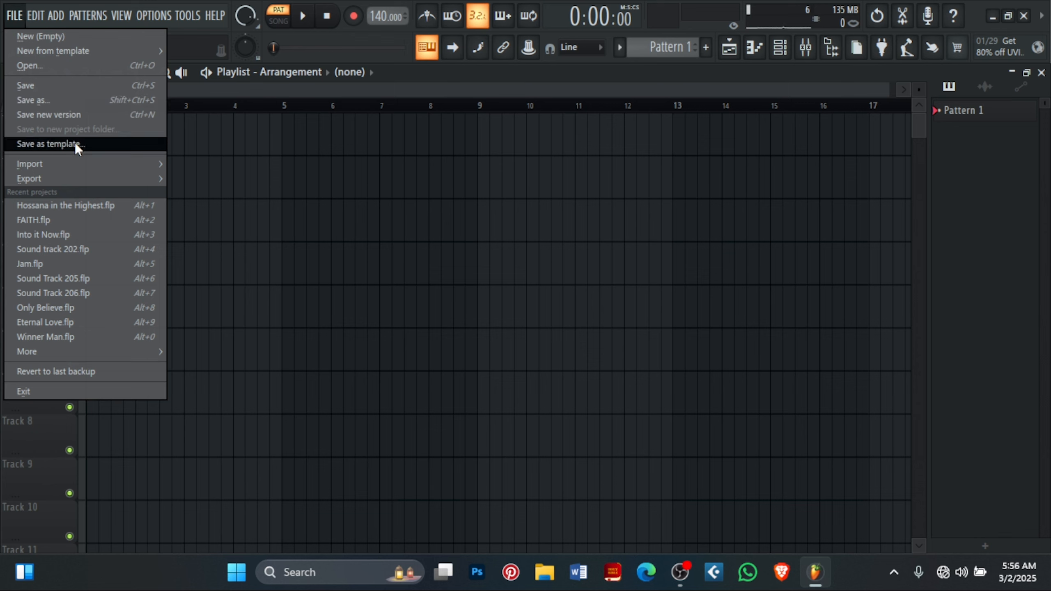
mouse_move(89, 168)
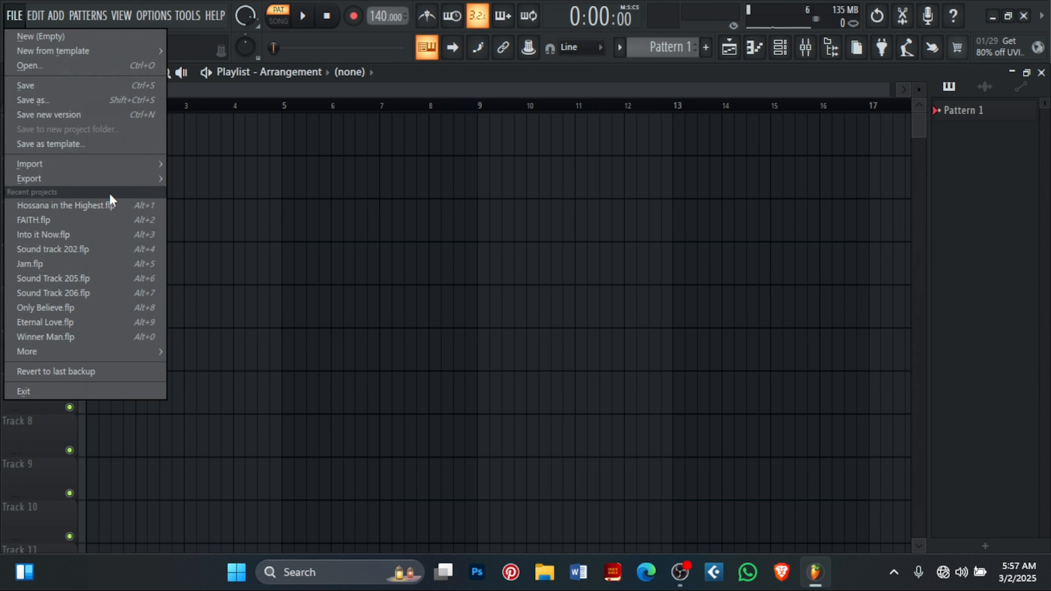
mouse_move(138, 177)
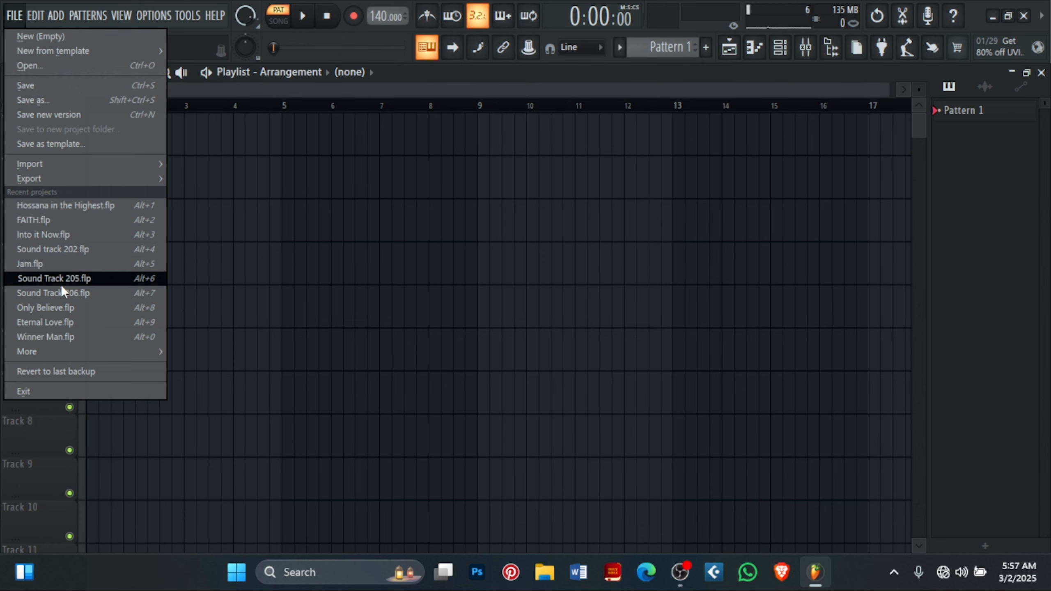
mouse_move(71, 349)
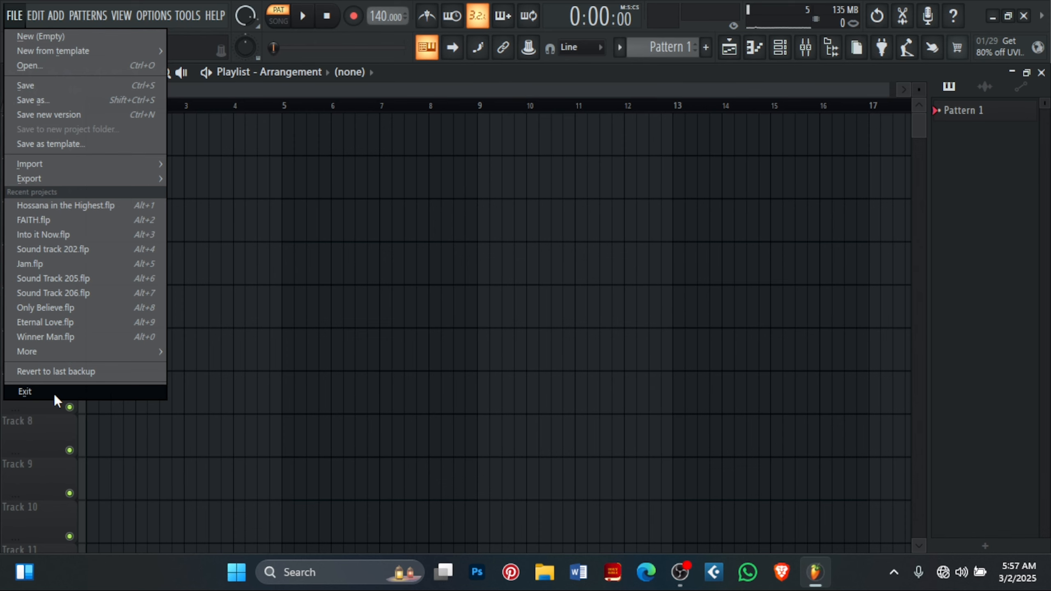
mouse_move(37, 10)
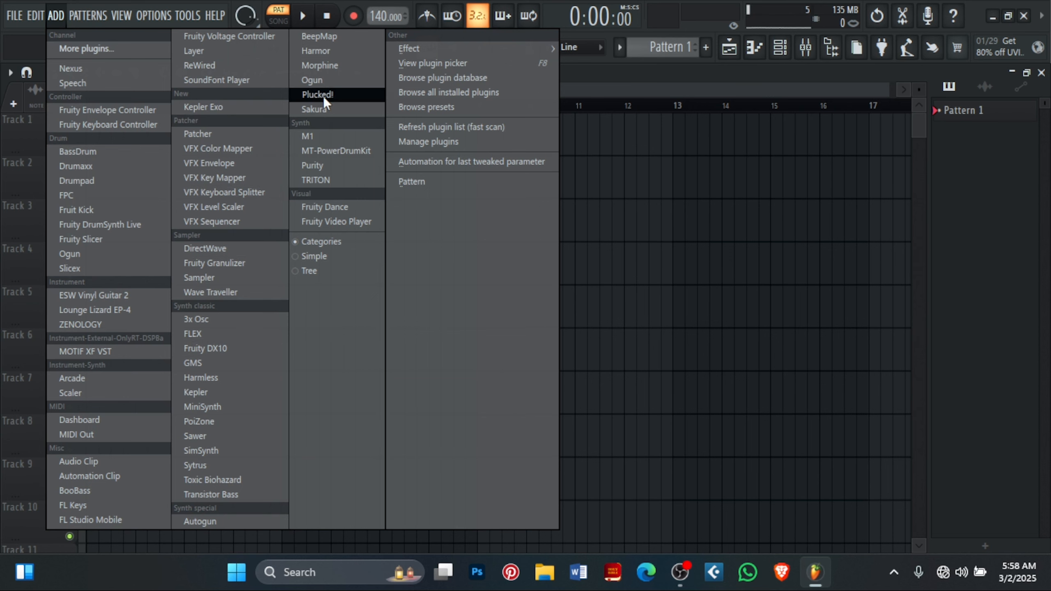
mouse_move(447, 43)
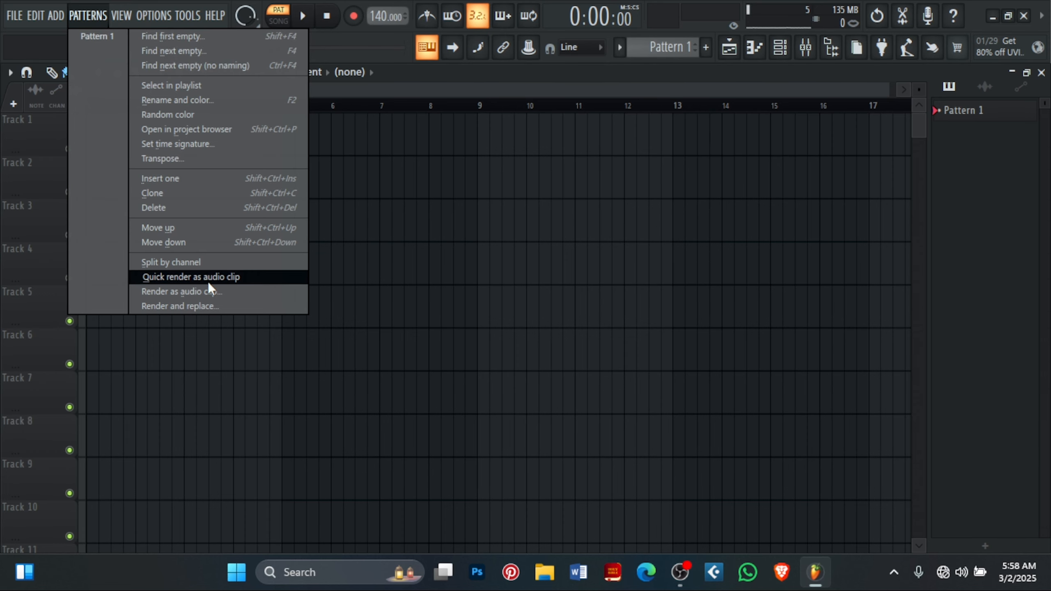
Hide the playlist, the piano roll and the channel rack to leave the workspace empty.
mouse_move(130, 17)
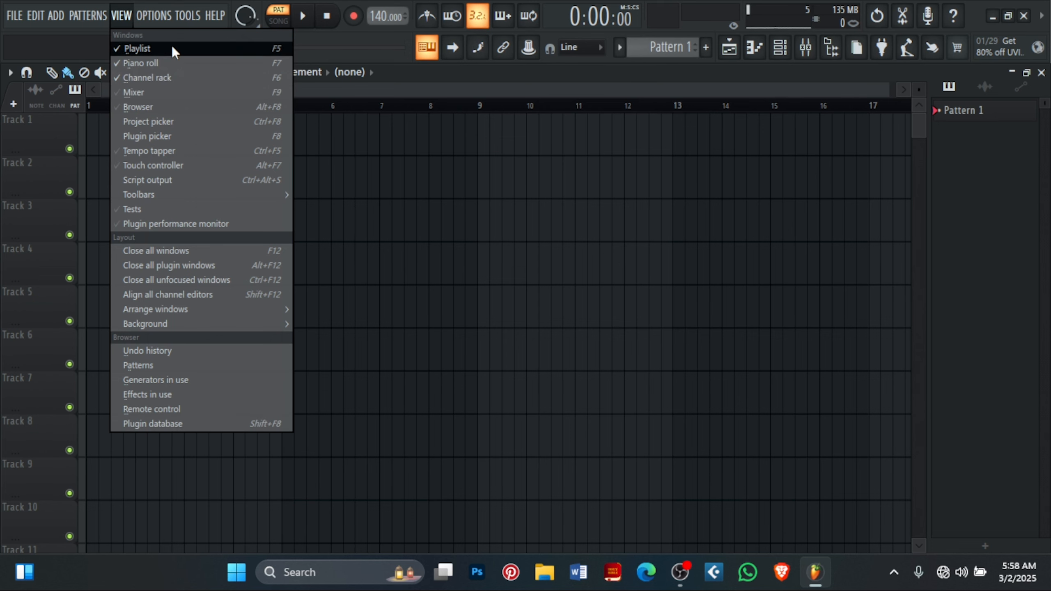
click(143, 48)
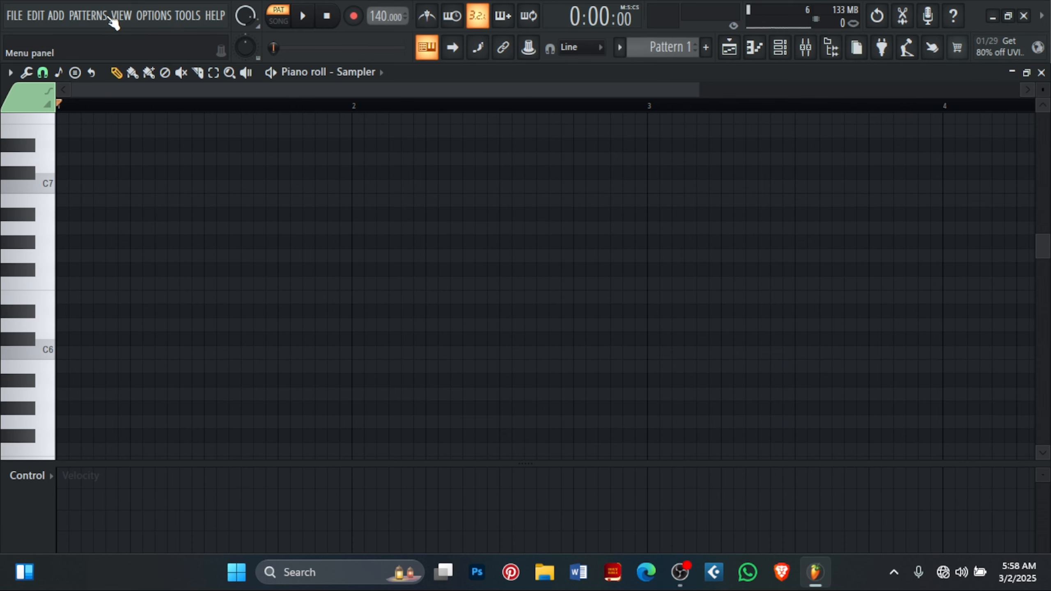
click(122, 15)
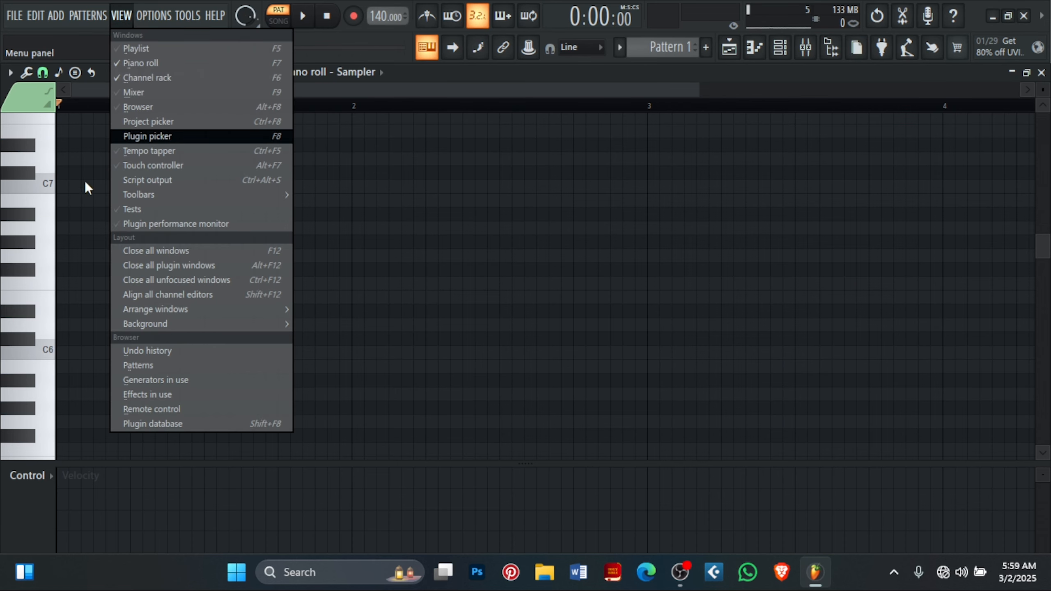
click(133, 62)
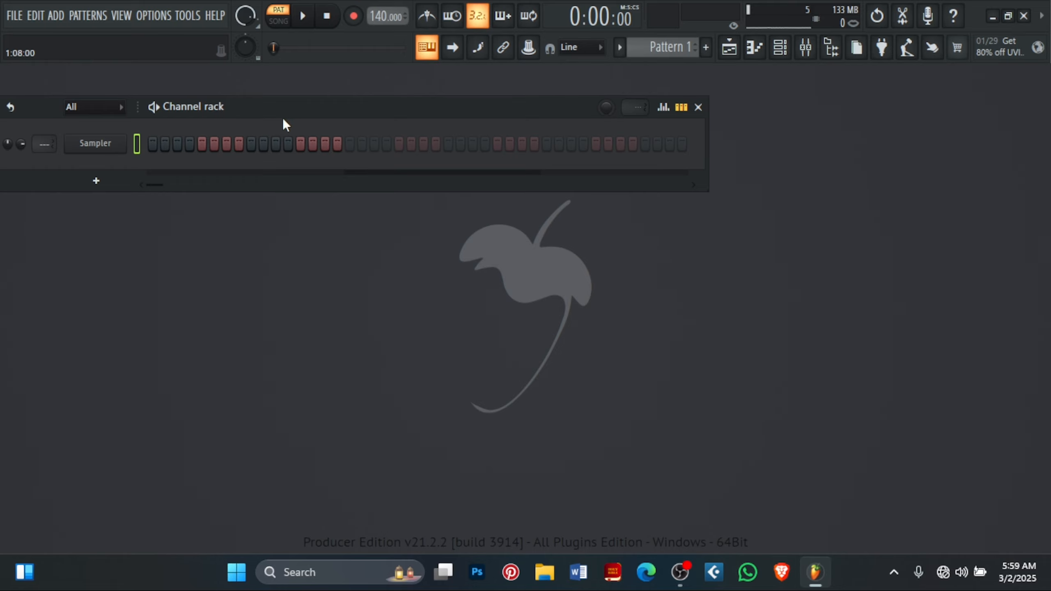
click(134, 18)
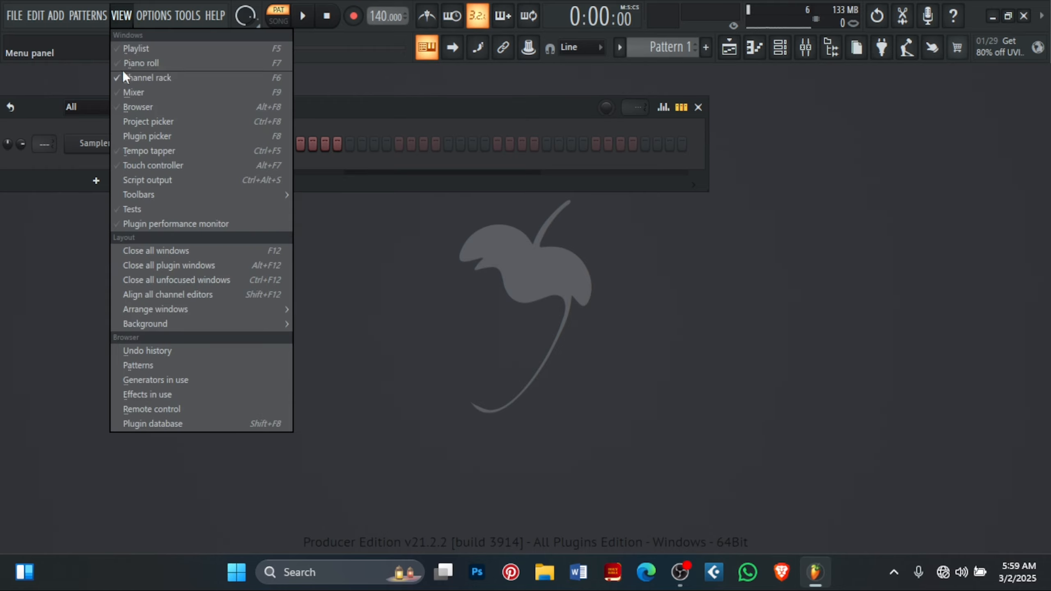
click(150, 81)
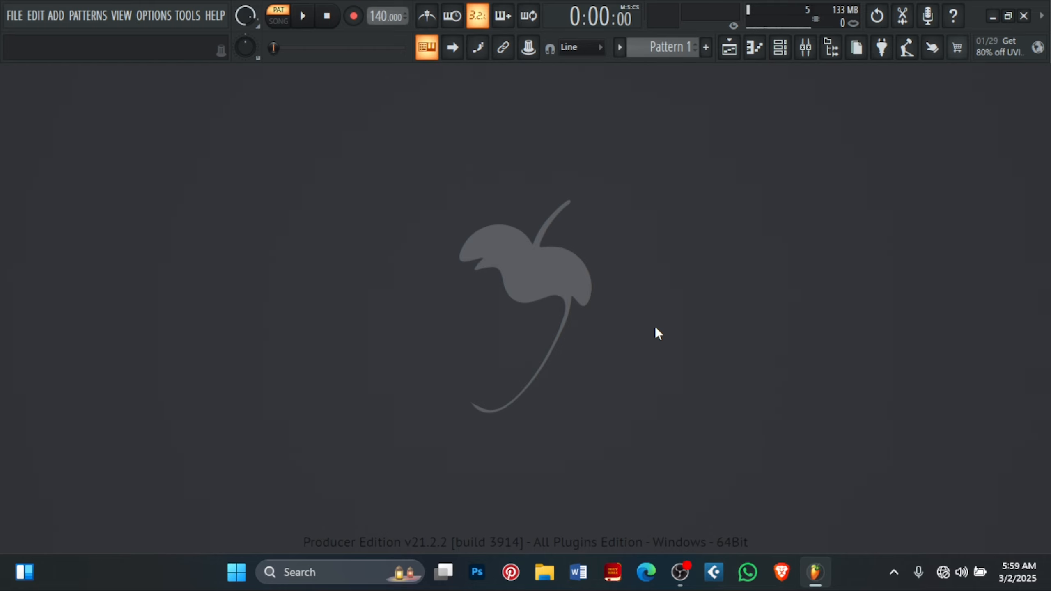
Show the playlist, piano roll and channel rack again, and move the channel rack to the middle of the workspace.
click(122, 17)
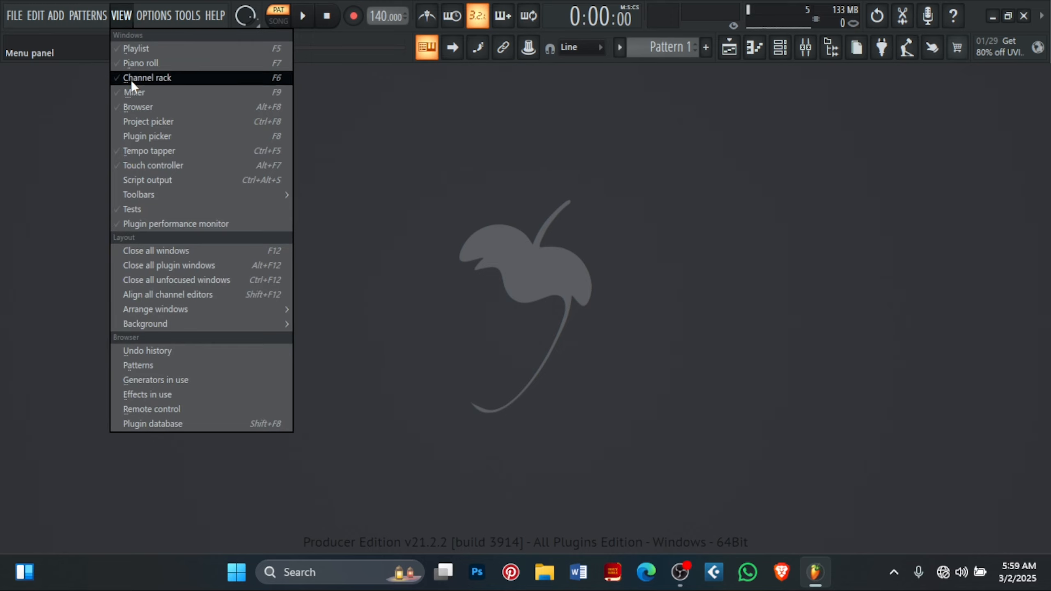
click(149, 48)
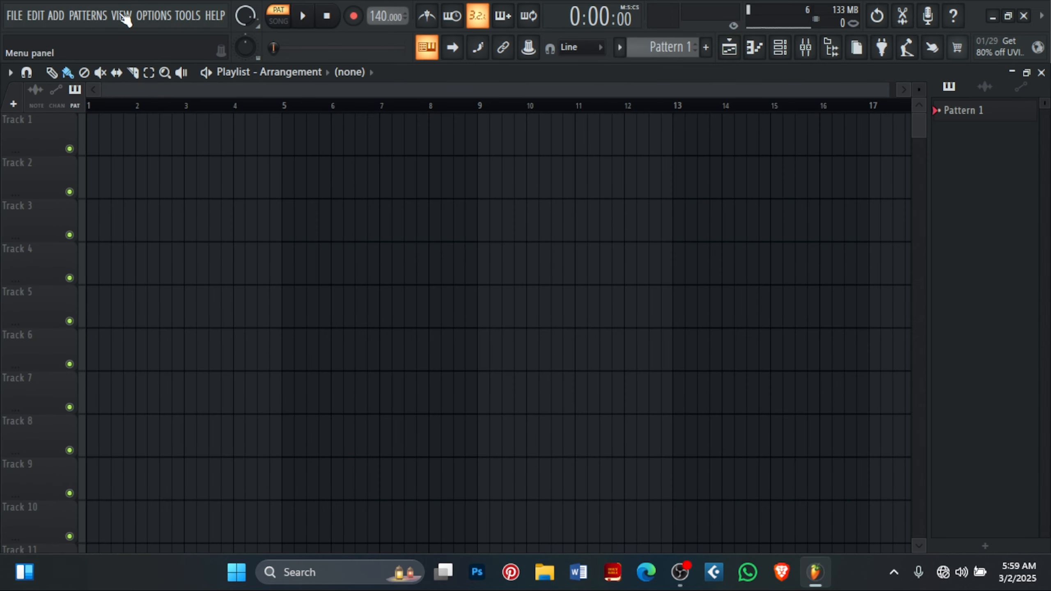
click(121, 15)
click(149, 64)
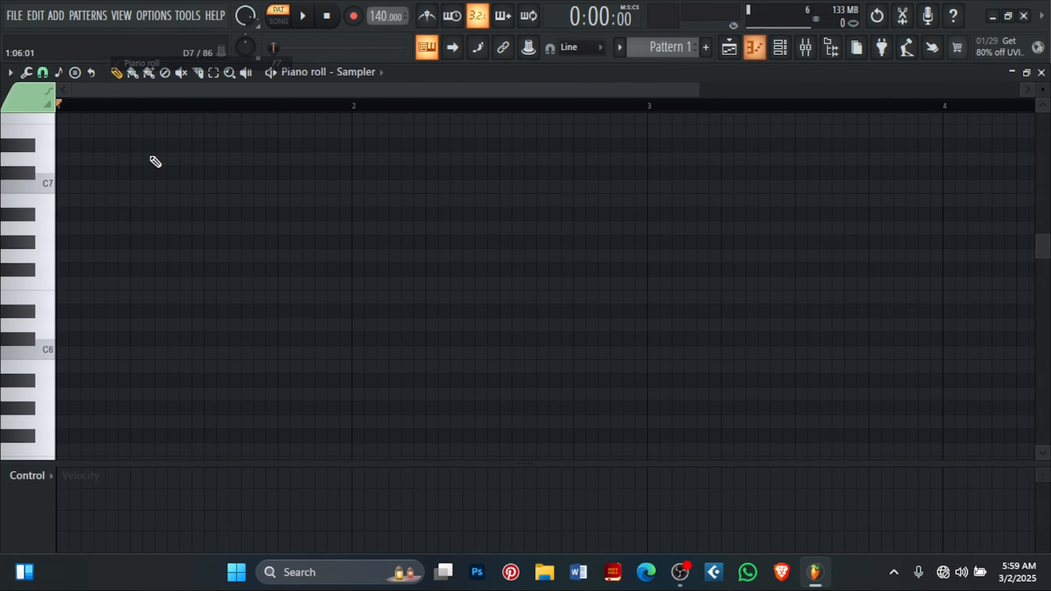
click(123, 16)
click(147, 81)
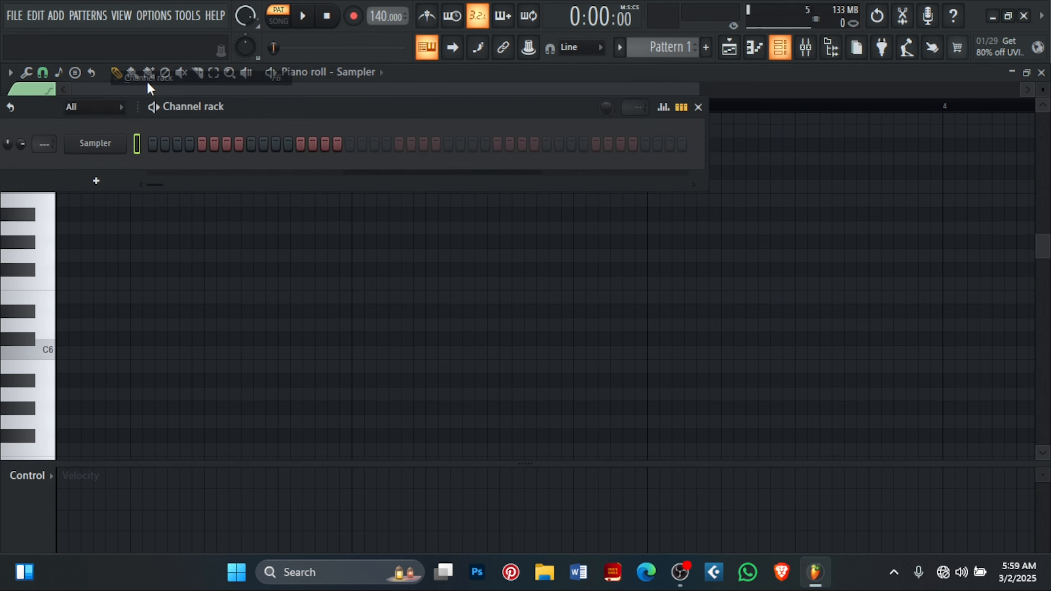
drag(246, 116, 354, 184)
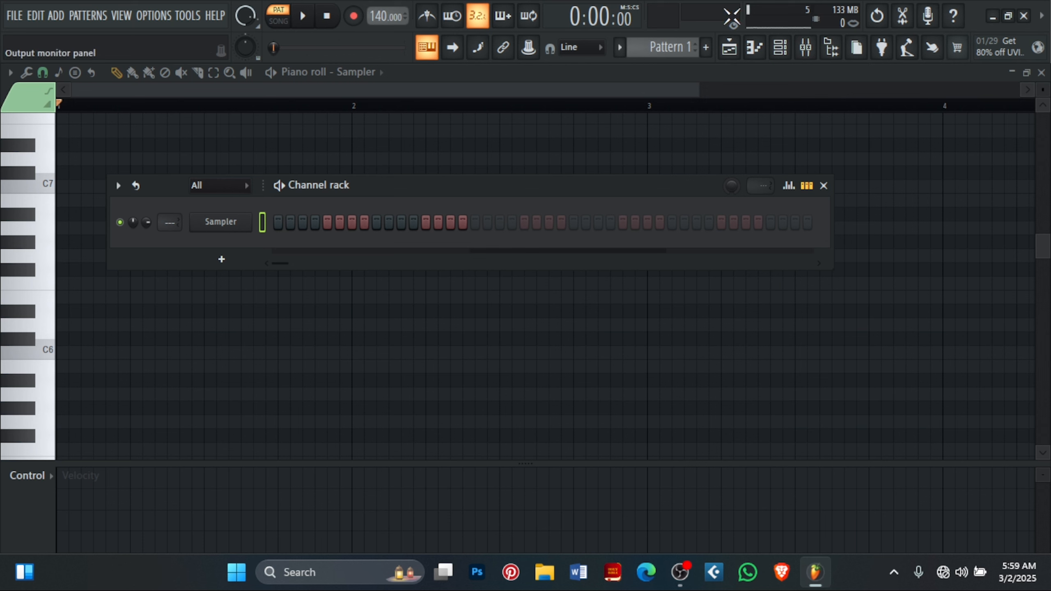
Examine the system and MIDI options, the macros and score log tools, and the available help resources.
click(156, 15)
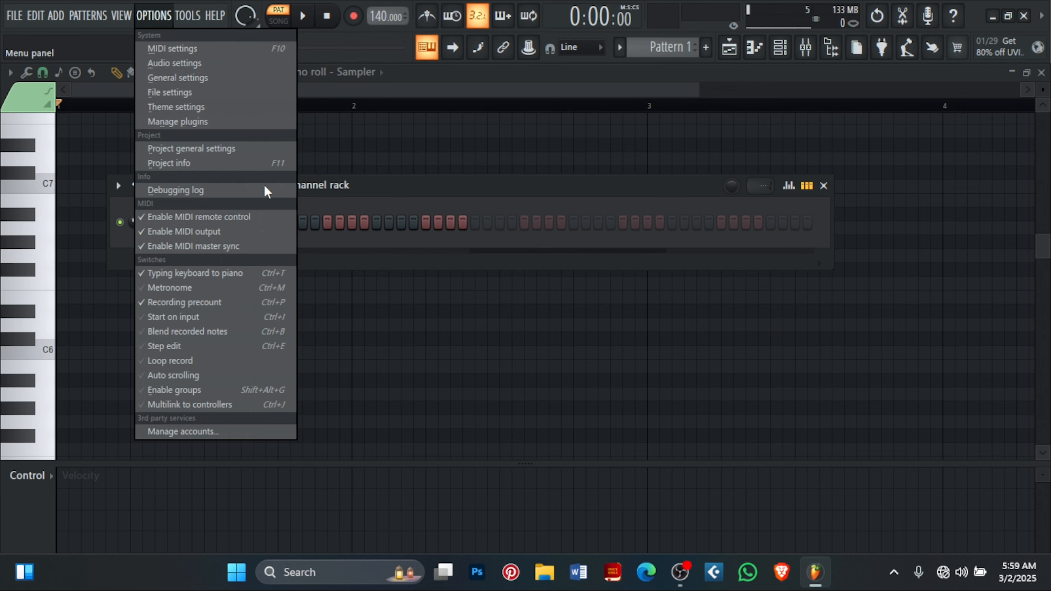
mouse_move(189, 24)
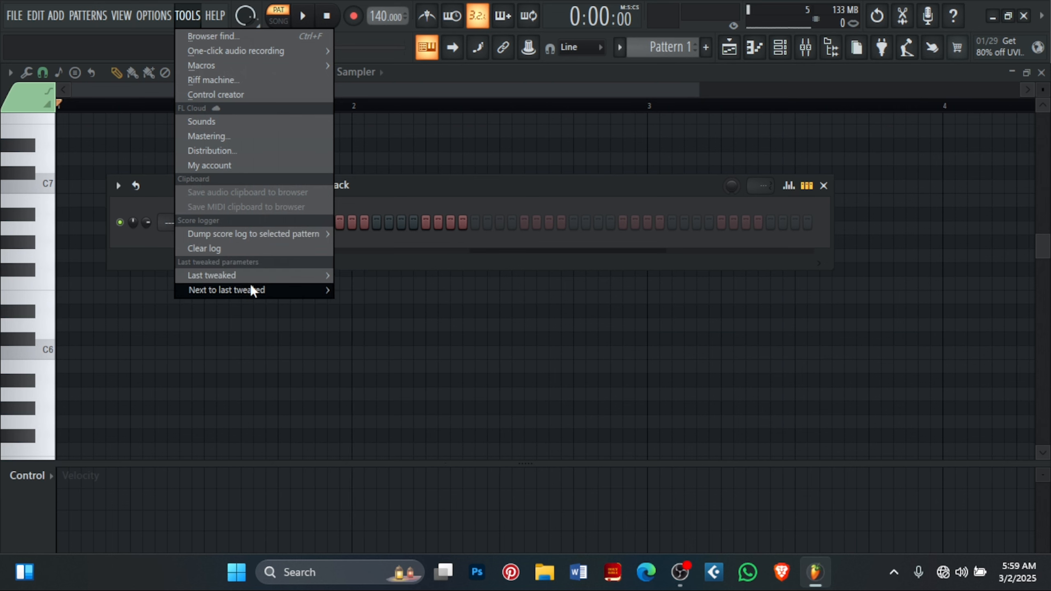
mouse_move(276, 235)
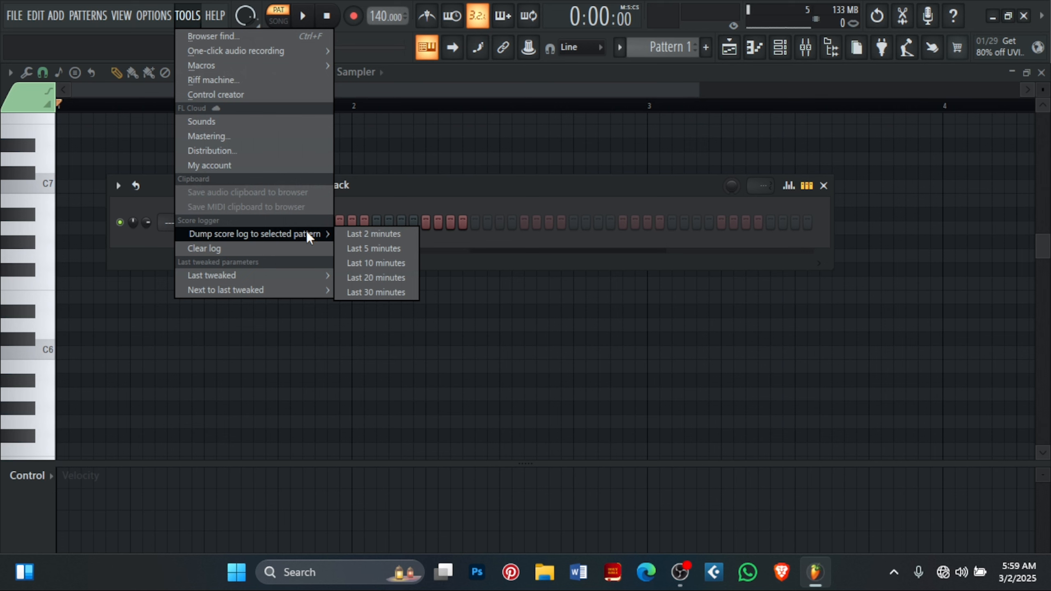
mouse_move(294, 69)
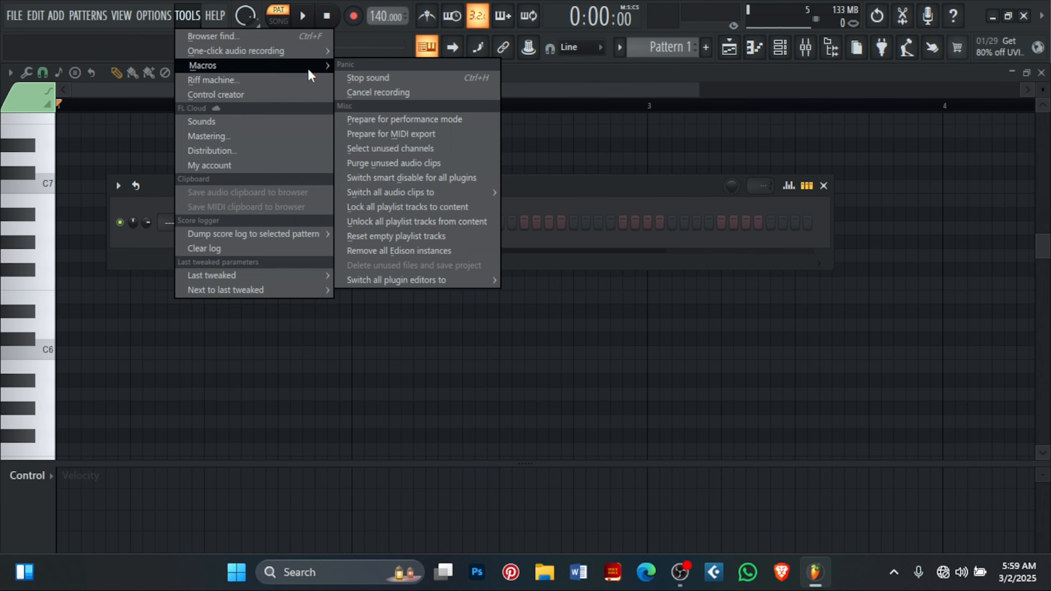
click(212, 15)
click(212, 15)
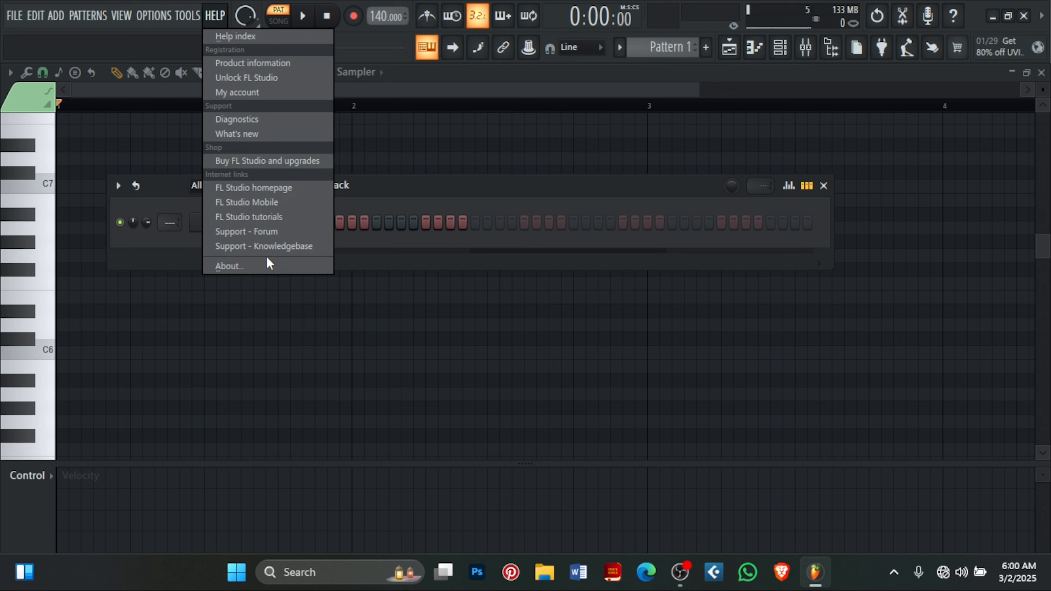
mouse_move(187, 18)
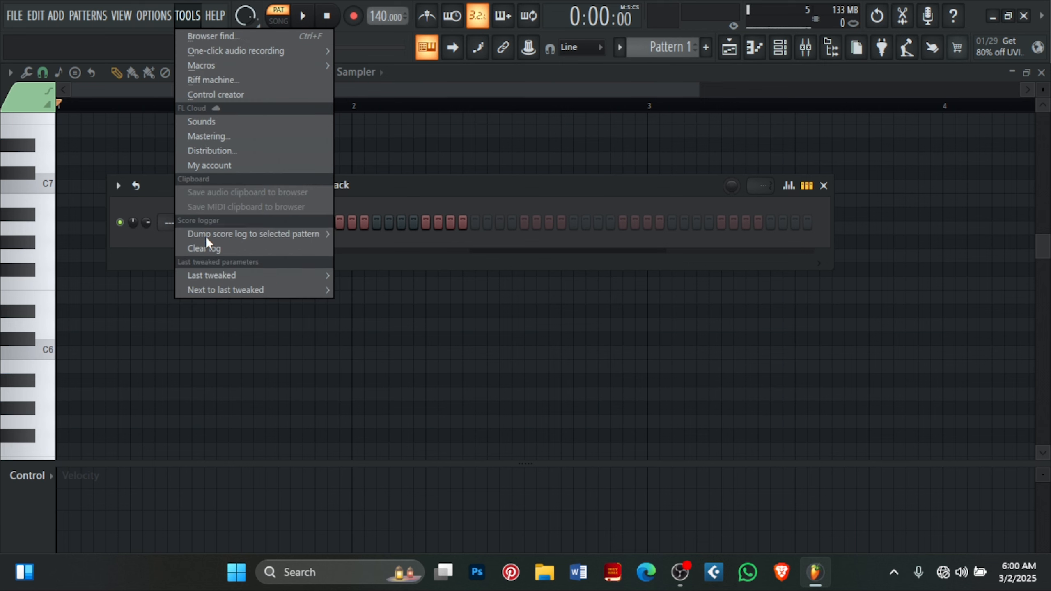
mouse_move(209, 278)
mouse_move(224, 64)
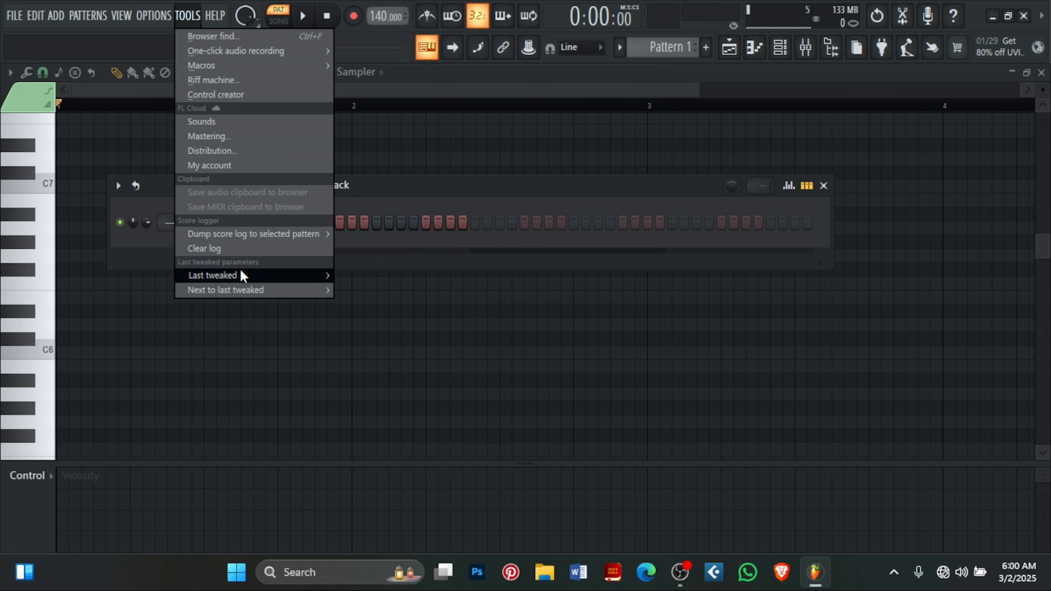
View the About information for the installed version of FL Studio and close it.
mouse_move(241, 273)
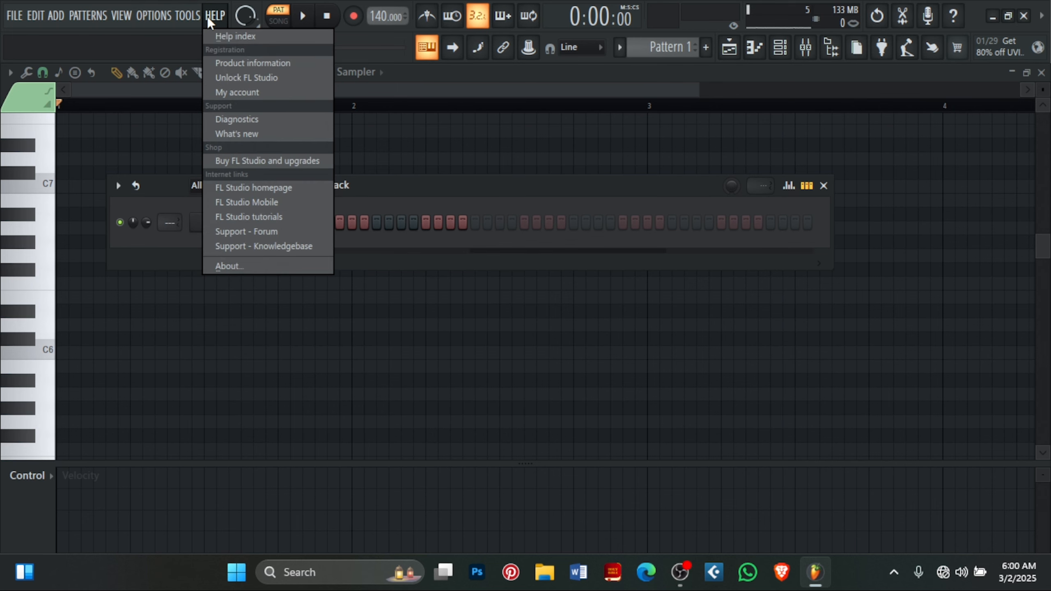
click(222, 266)
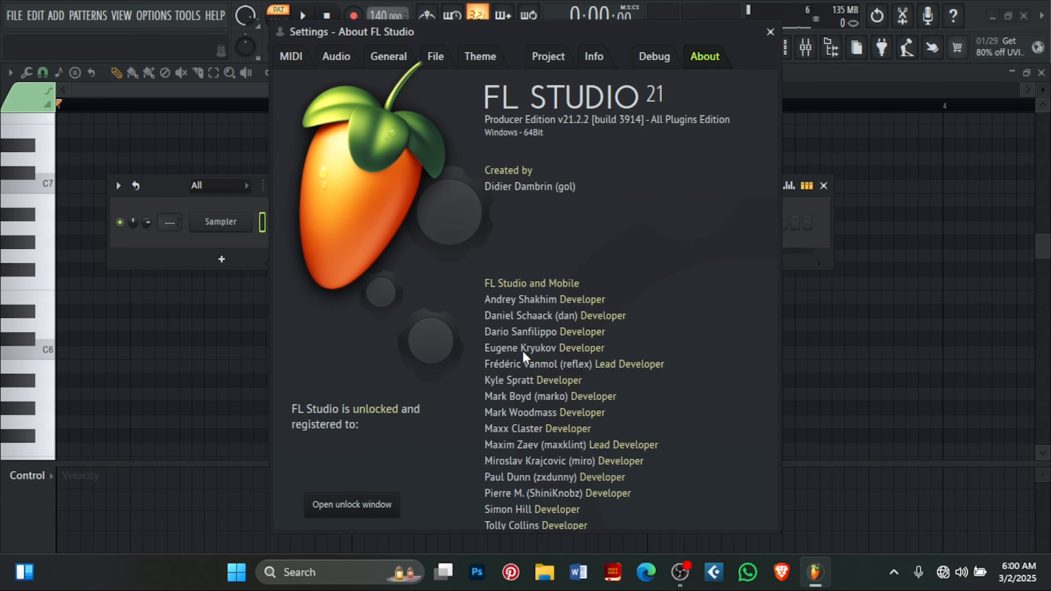
click(770, 32)
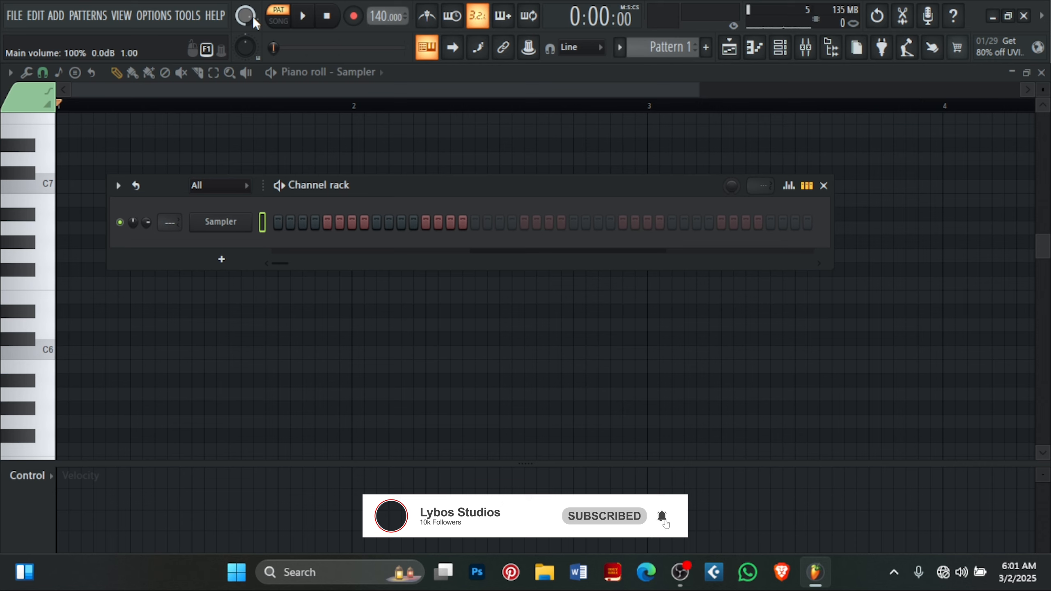
Turn the main volume down to 0%, raise it again, and reset it to its default value.
drag(253, 16, 253, 83)
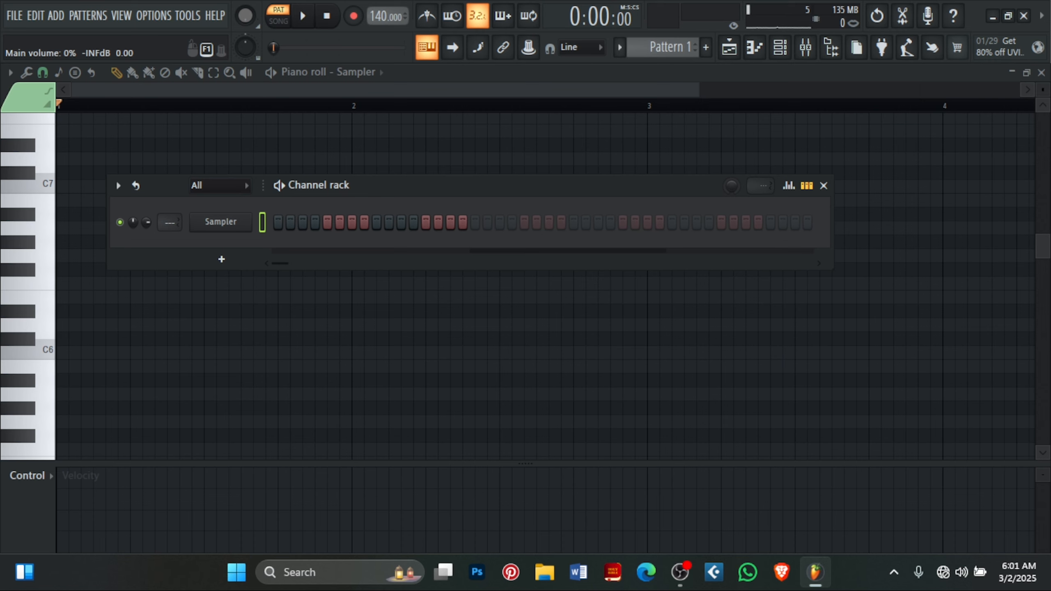
drag(253, 83, 253, 16)
right_click(252, 17)
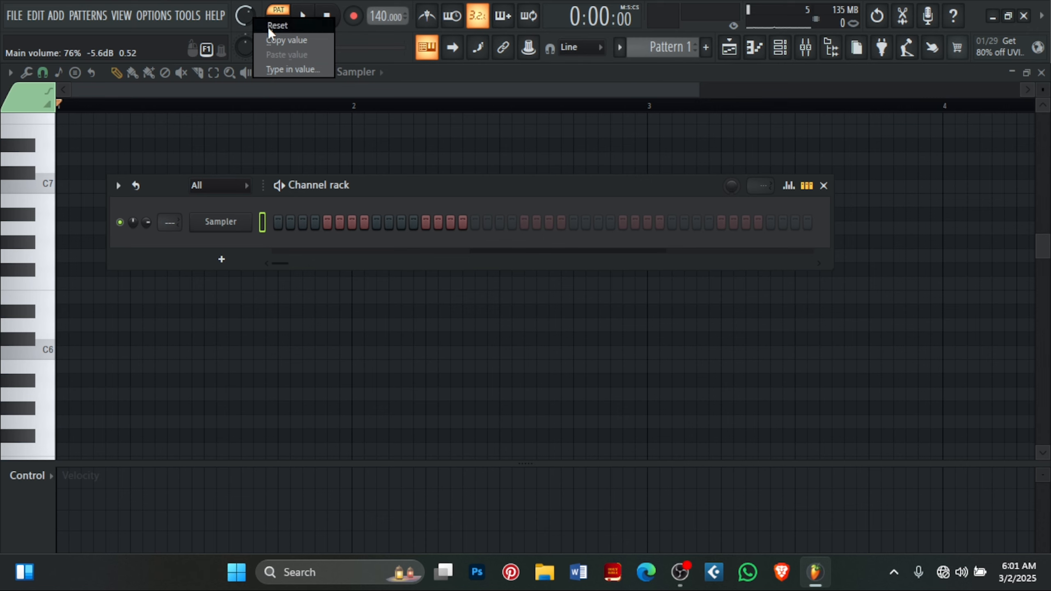
click(267, 26)
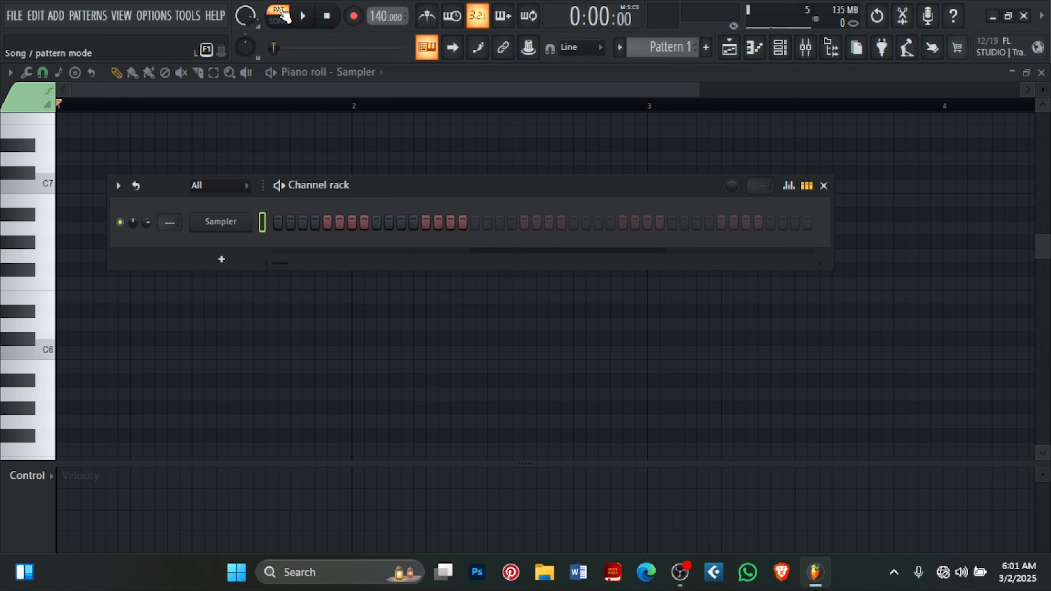
Switch playback from pattern mode to song mode, and briefly play and stop the song.
click(281, 24)
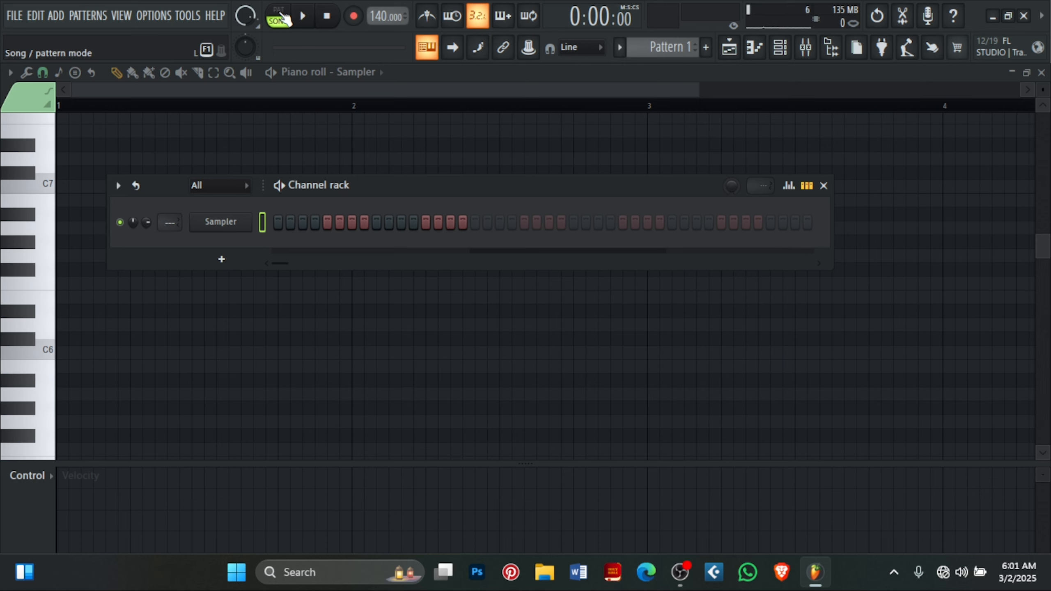
click(305, 18)
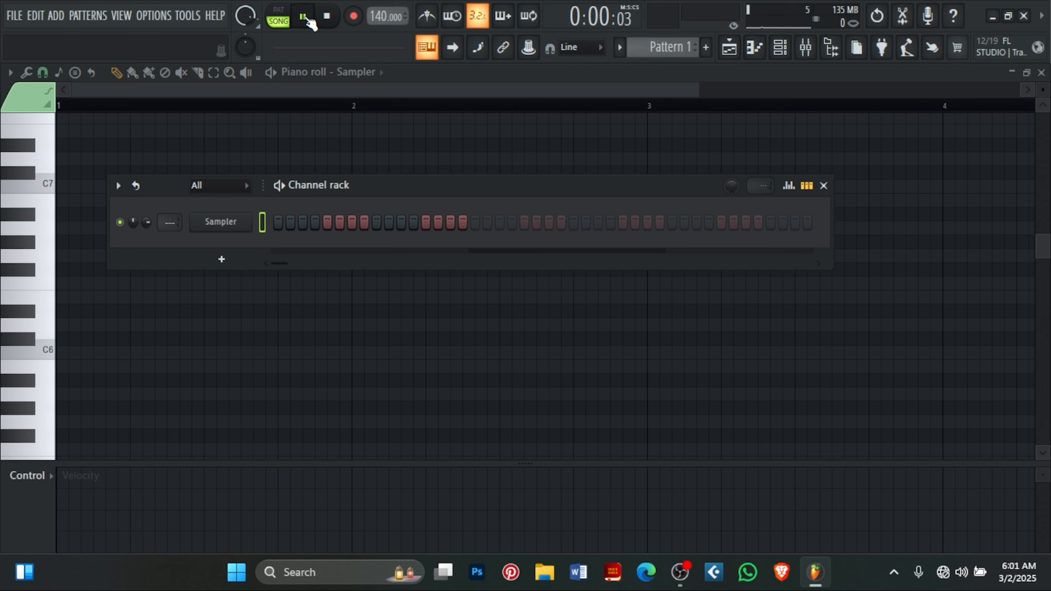
click(310, 17)
click(326, 26)
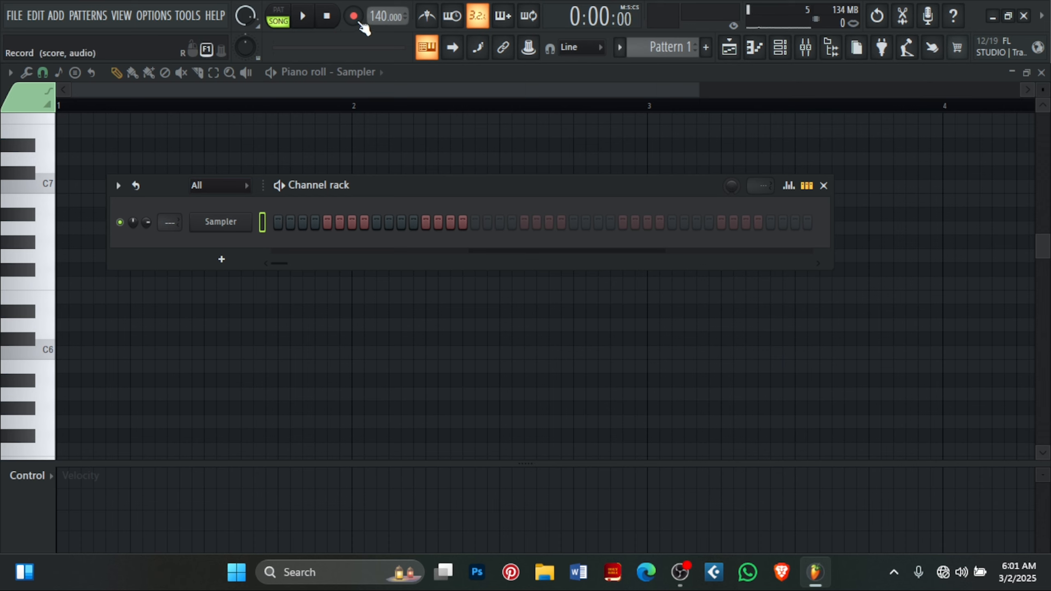
Open the tempo tapper from the project tempo and tap in a tempo of about 135 BPM.
right_click(381, 14)
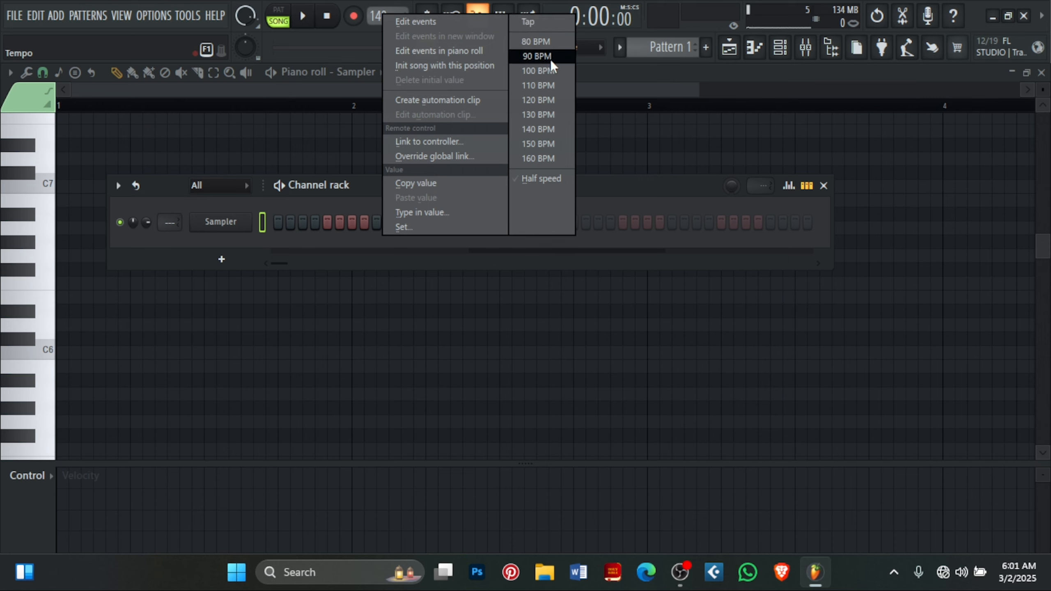
click(547, 23)
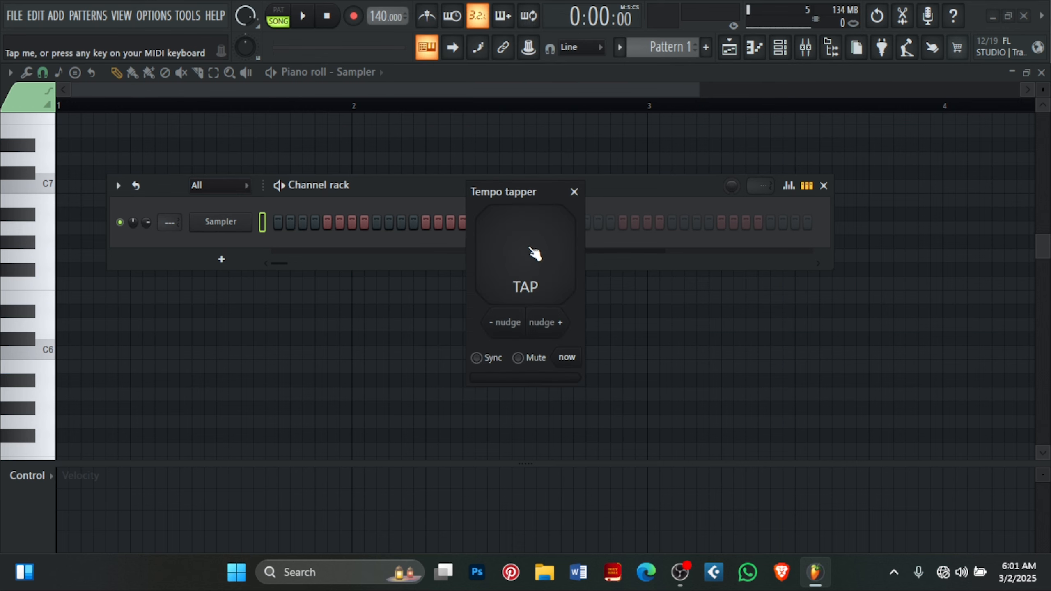
click(534, 253)
click(534, 253)
click(534, 253)
click(534, 254)
click(534, 253)
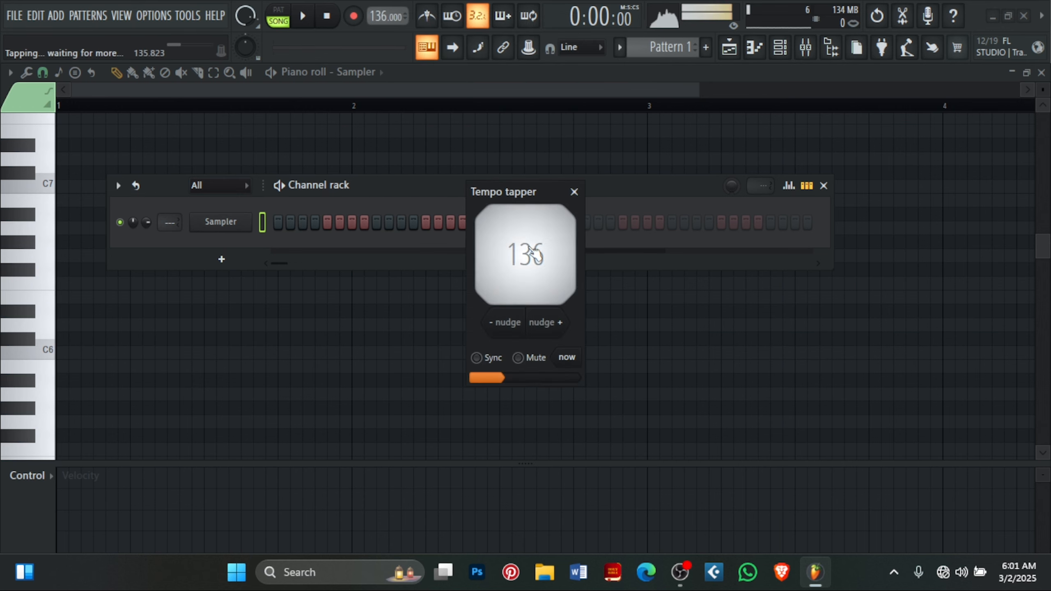
click(534, 253)
click(535, 253)
click(535, 254)
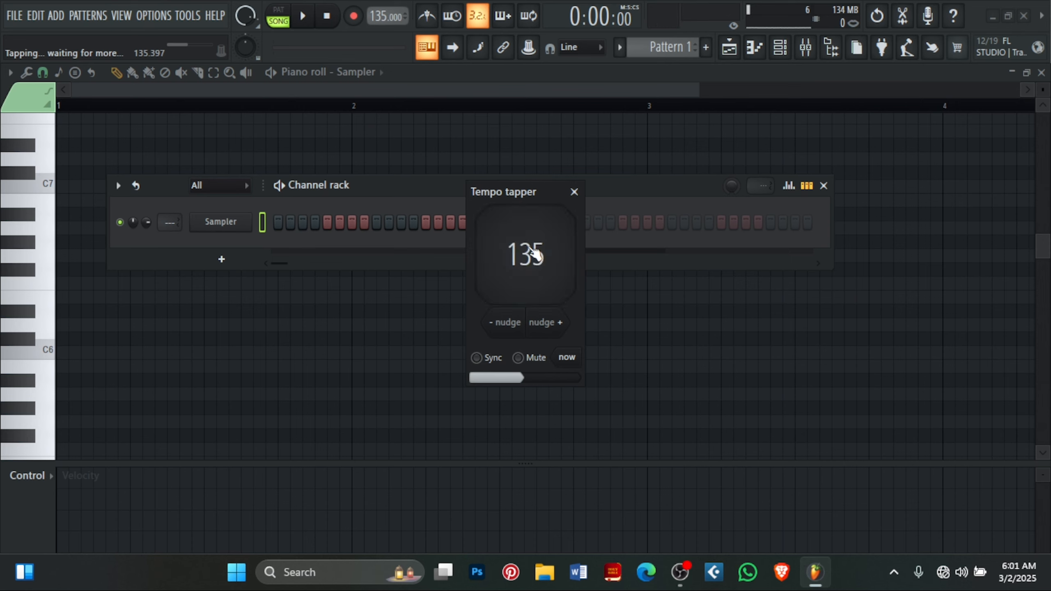
Tap a slower tempo of about 80 BPM in the tempo tapper.
click(534, 254)
click(533, 256)
click(532, 260)
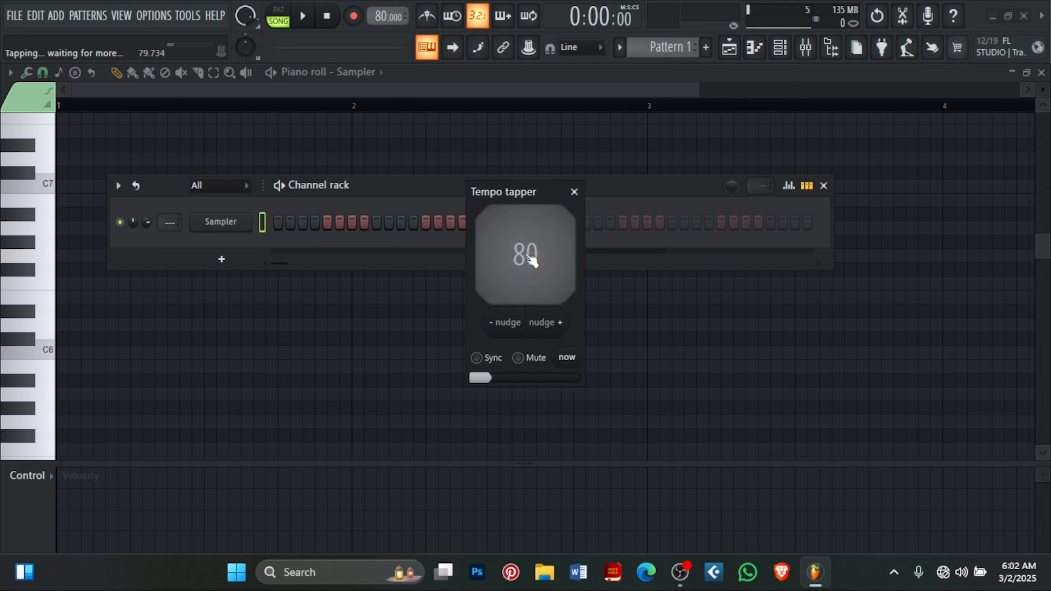
click(533, 260)
click(532, 259)
click(533, 259)
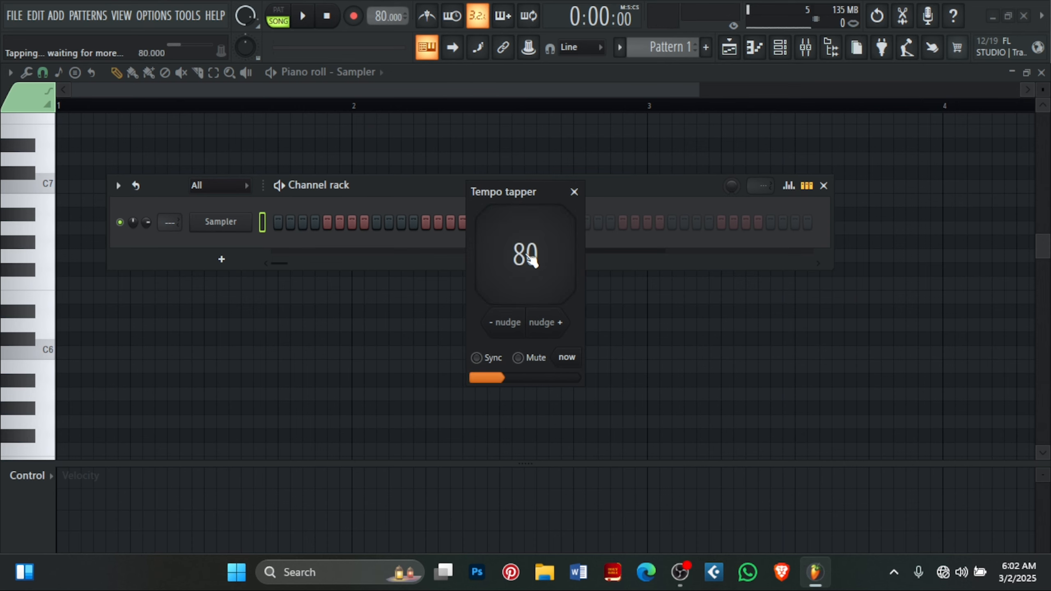
click(532, 259)
click(533, 259)
click(532, 259)
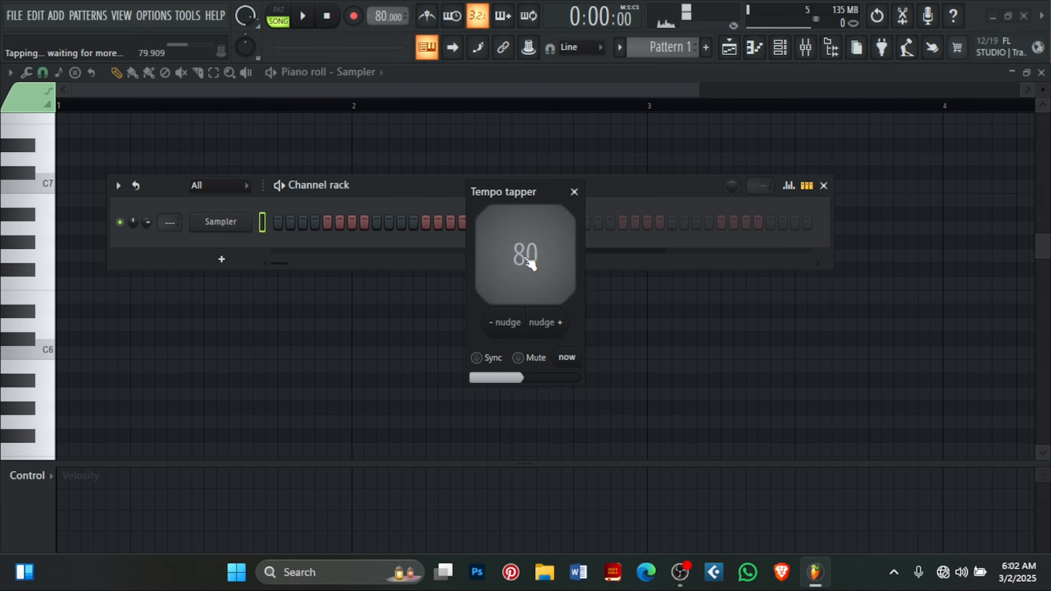
Tap a very fast tempo of about 262 BPM in the tempo tapper.
click(529, 261)
click(530, 261)
click(529, 260)
click(530, 260)
click(530, 261)
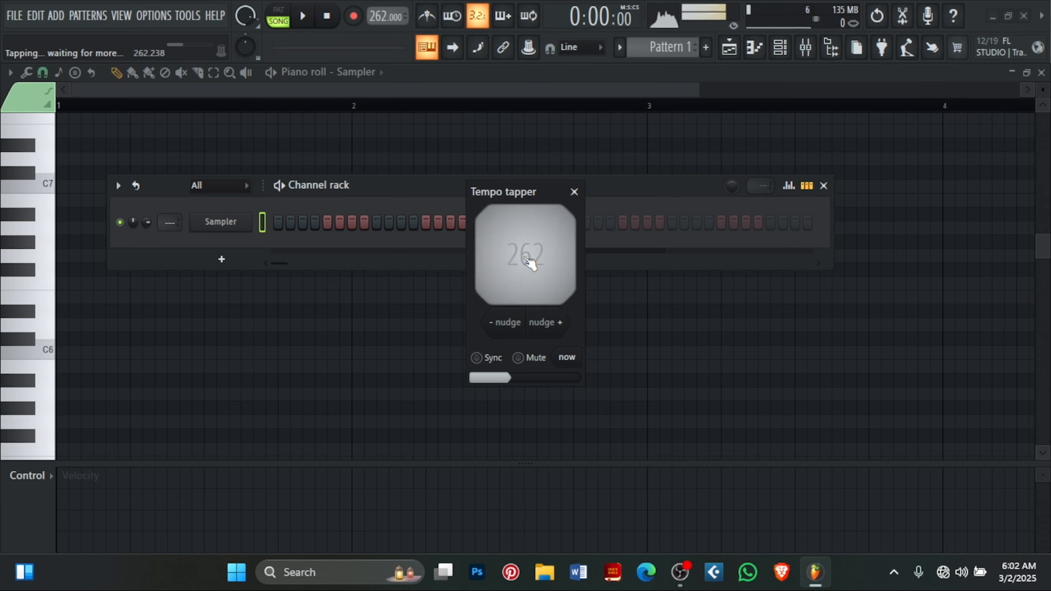
click(529, 262)
click(529, 262)
click(529, 261)
click(529, 261)
click(530, 261)
click(529, 261)
click(529, 262)
click(529, 262)
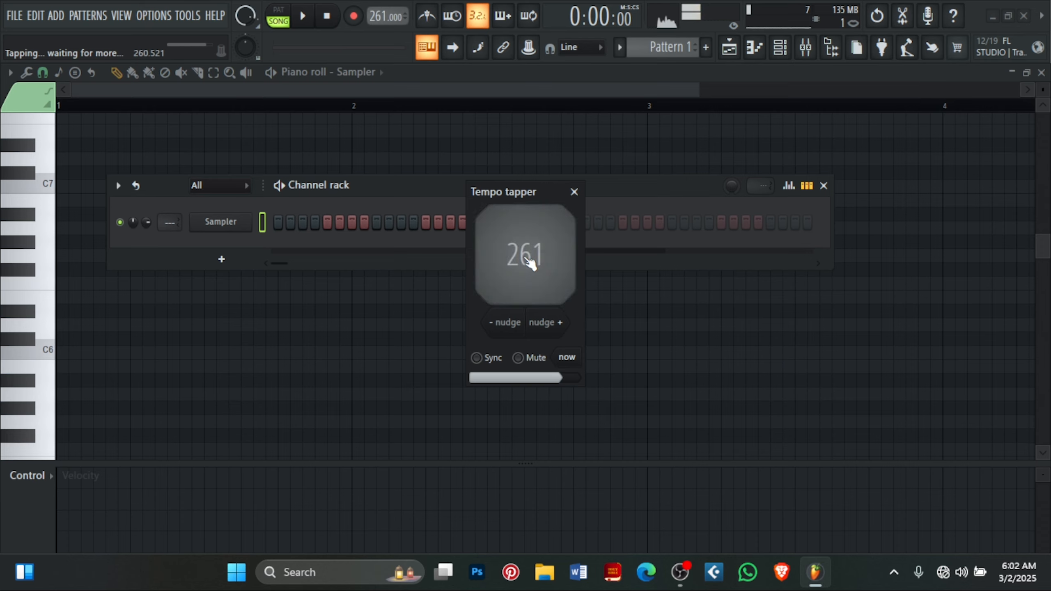
click(530, 261)
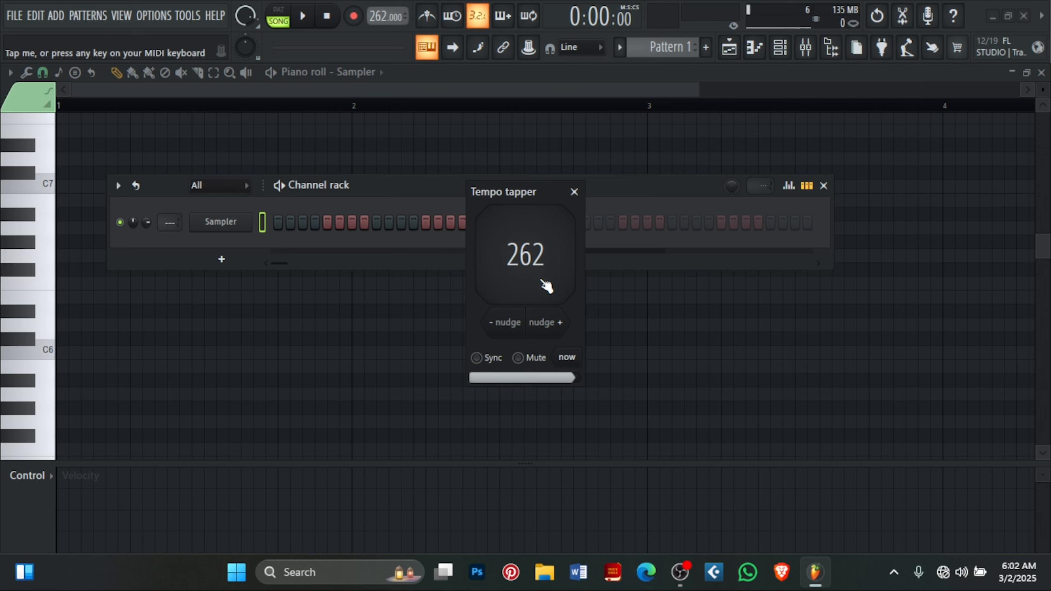
Bring up the touch pads to view their note layout and close them.
click(930, 47)
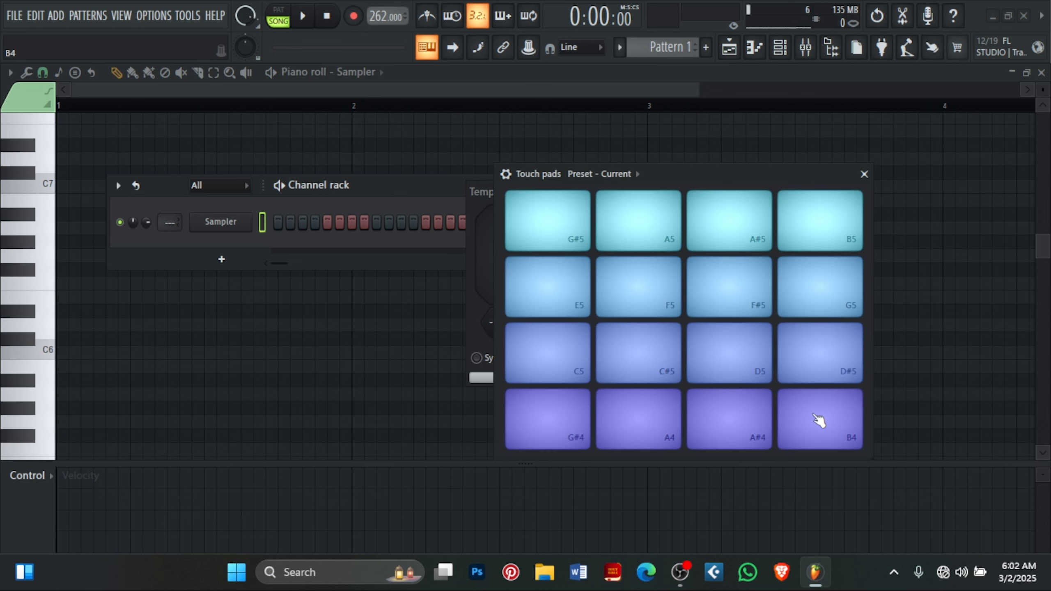
click(863, 175)
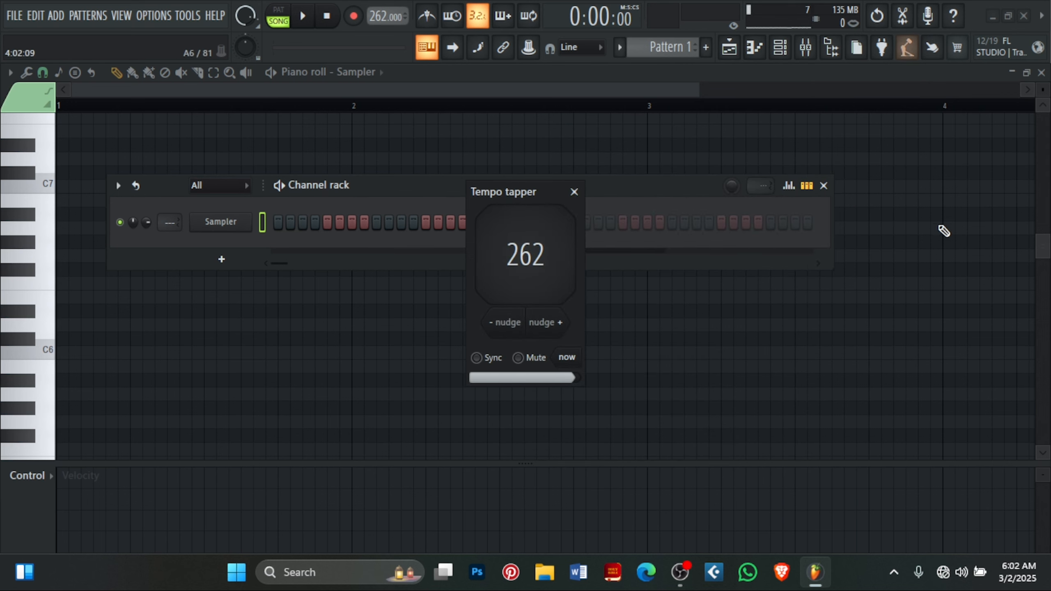
Close the tempo tapper and set the project tempo to 140 BPM.
click(574, 193)
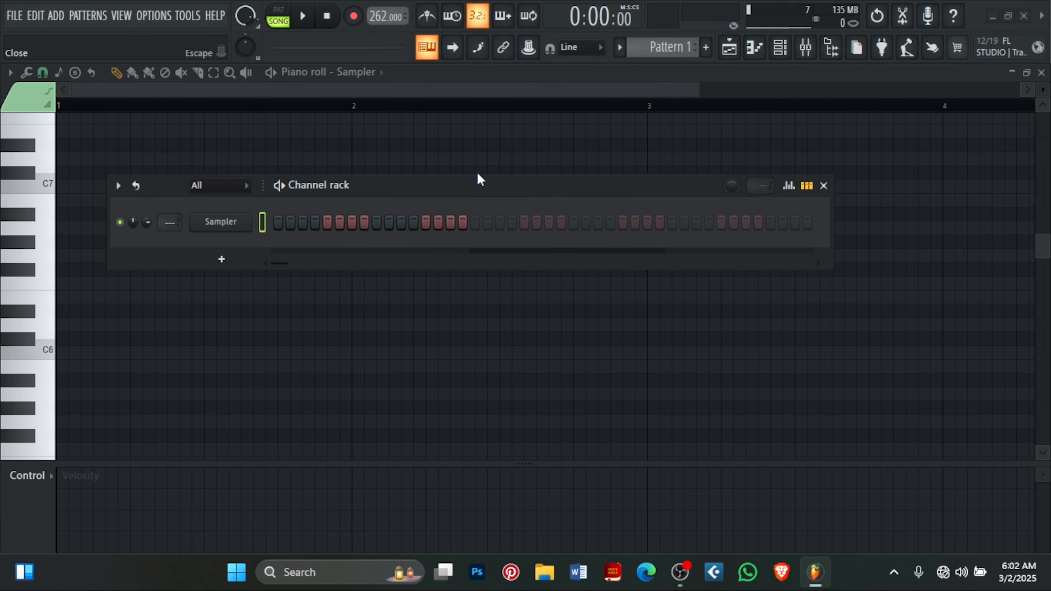
right_click(379, 8)
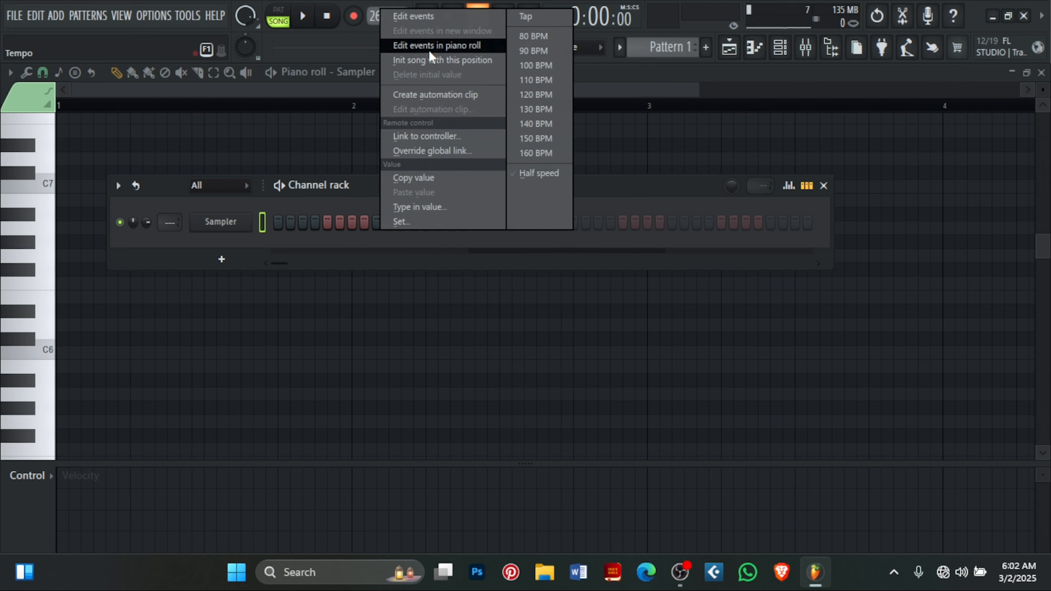
click(543, 127)
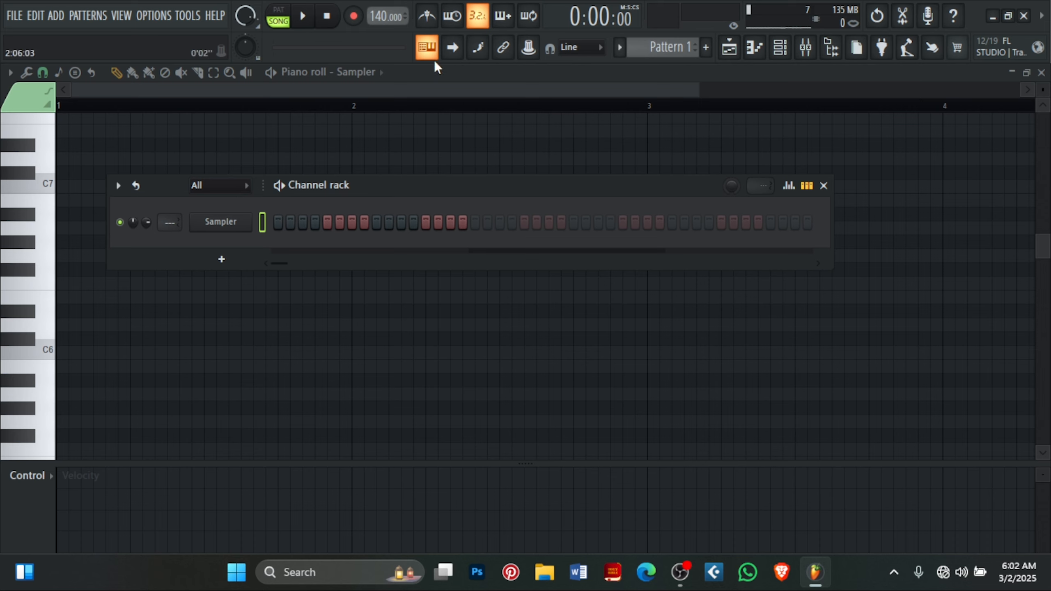
Play the song with the metronome on, enable waiting for input to start playing, and stop playback.
click(426, 16)
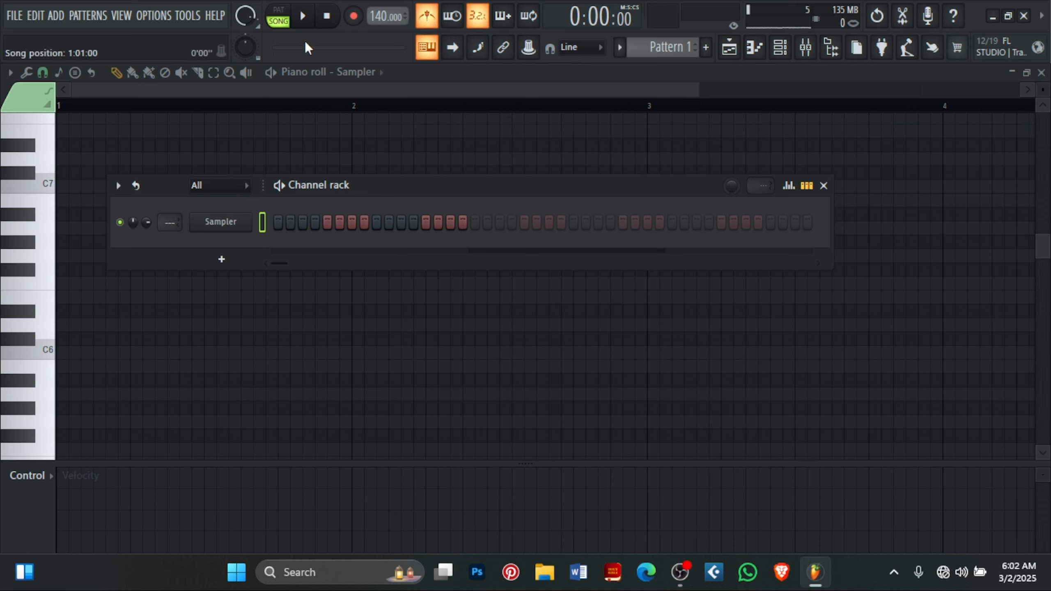
key(space)
click(455, 25)
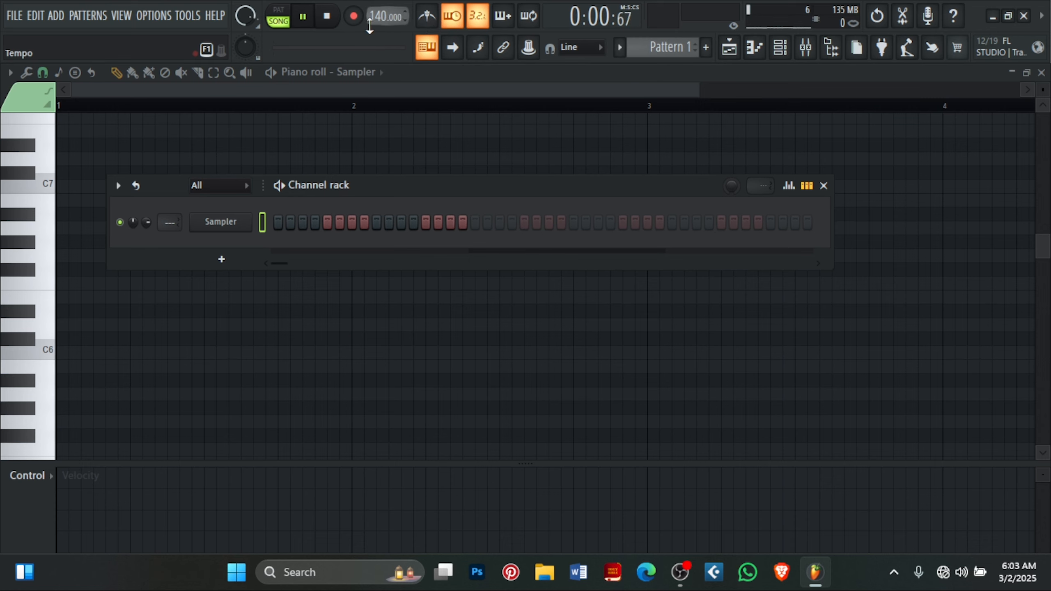
click(327, 16)
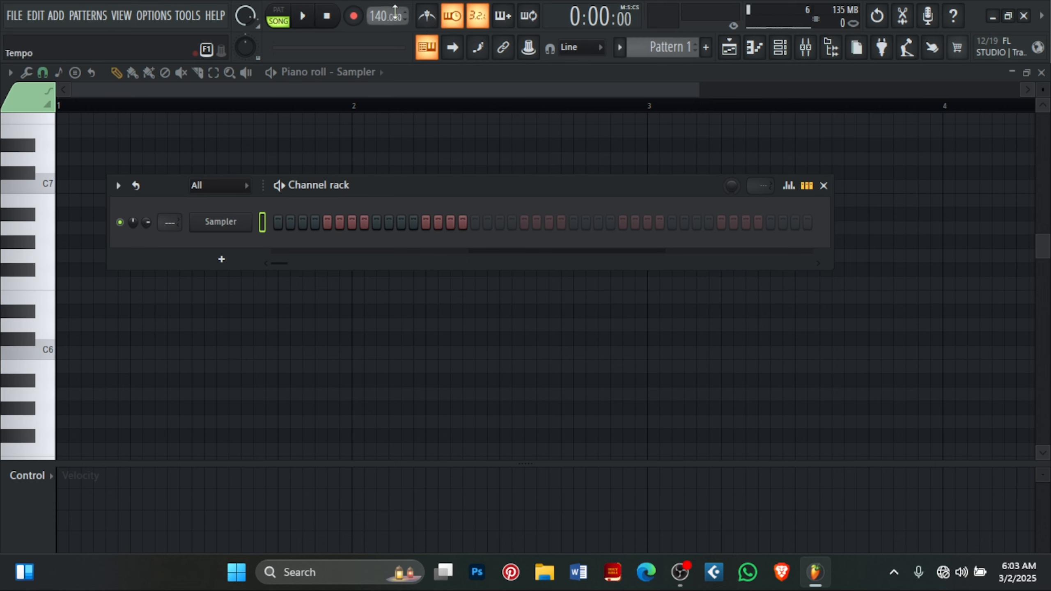
Try waiting for input with a couple of notes on the typing keyboard, and switch the option off.
click(455, 19)
click(455, 17)
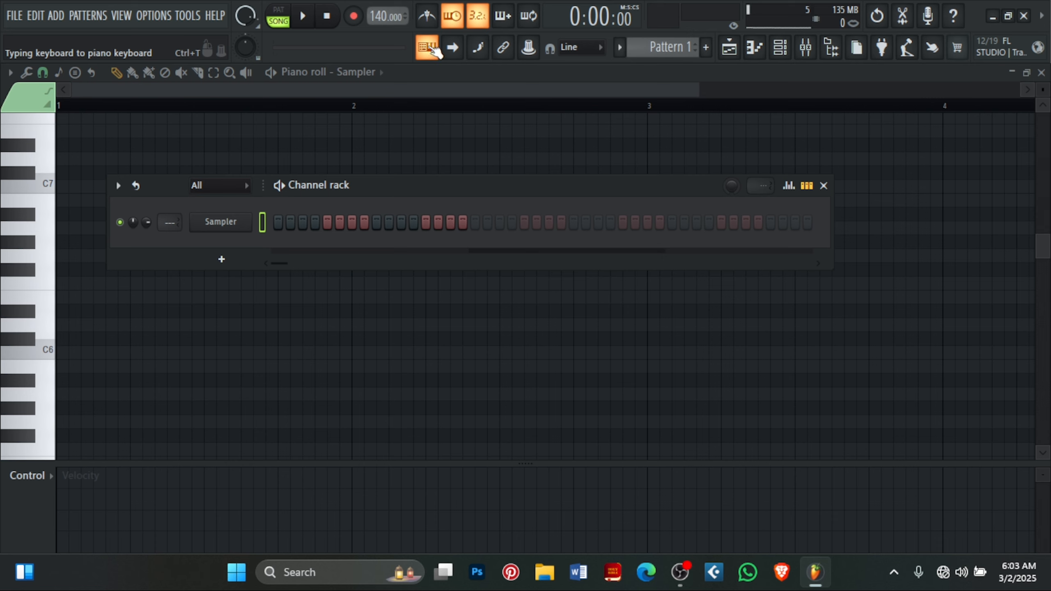
key(z)
key(x)
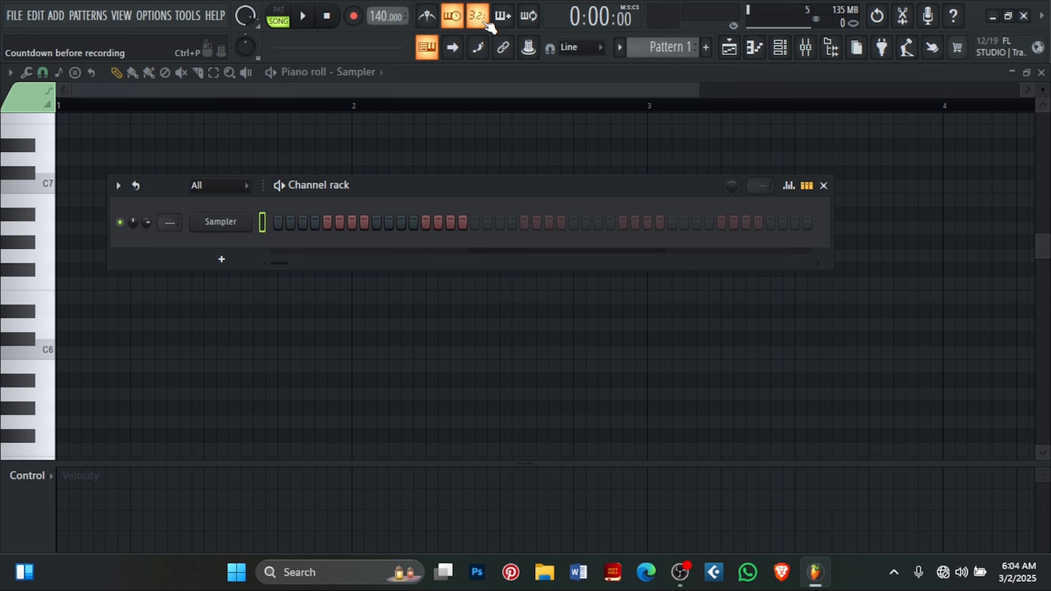
click(459, 21)
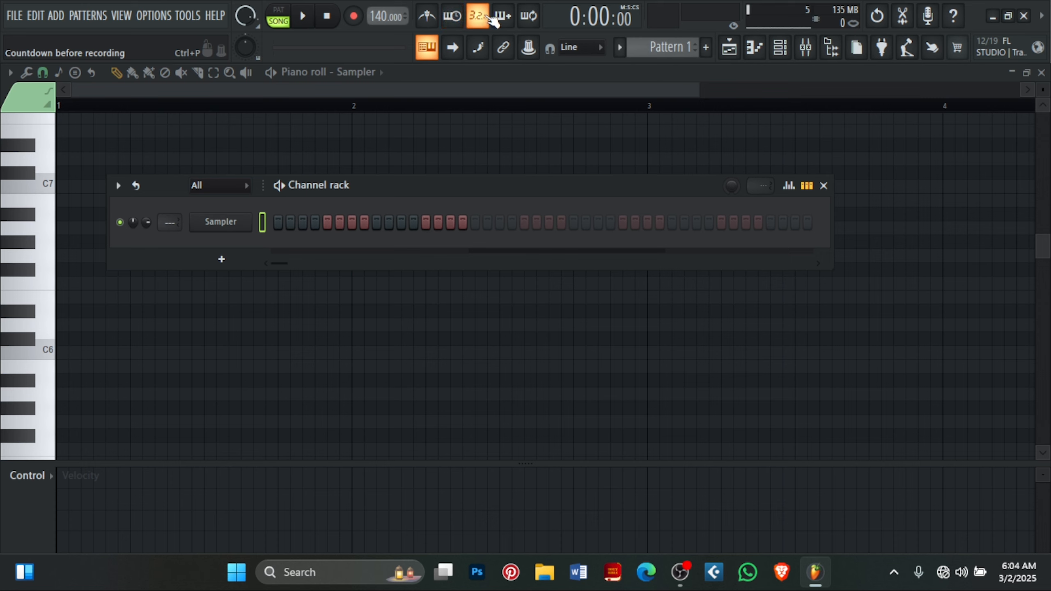
Toggle the countdown before recording, arm recording, and leave the countdown switched off.
click(484, 18)
click(482, 21)
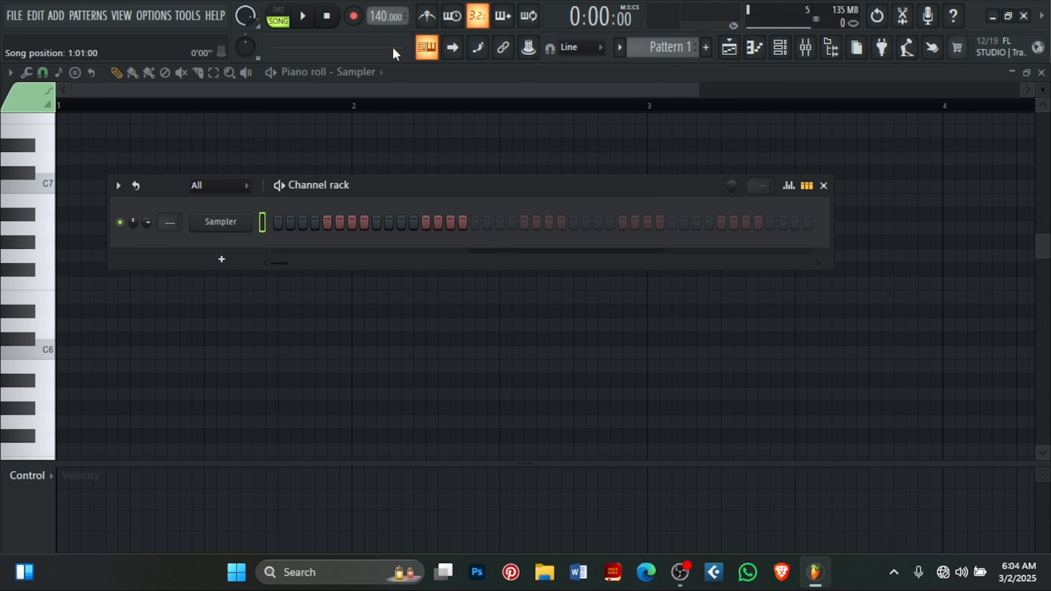
click(354, 18)
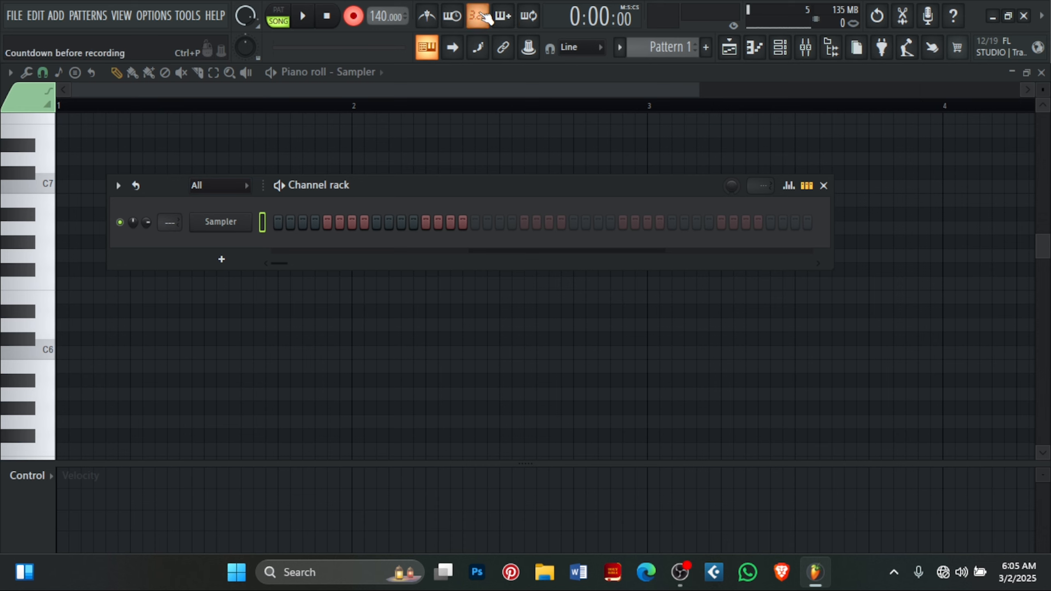
click(484, 16)
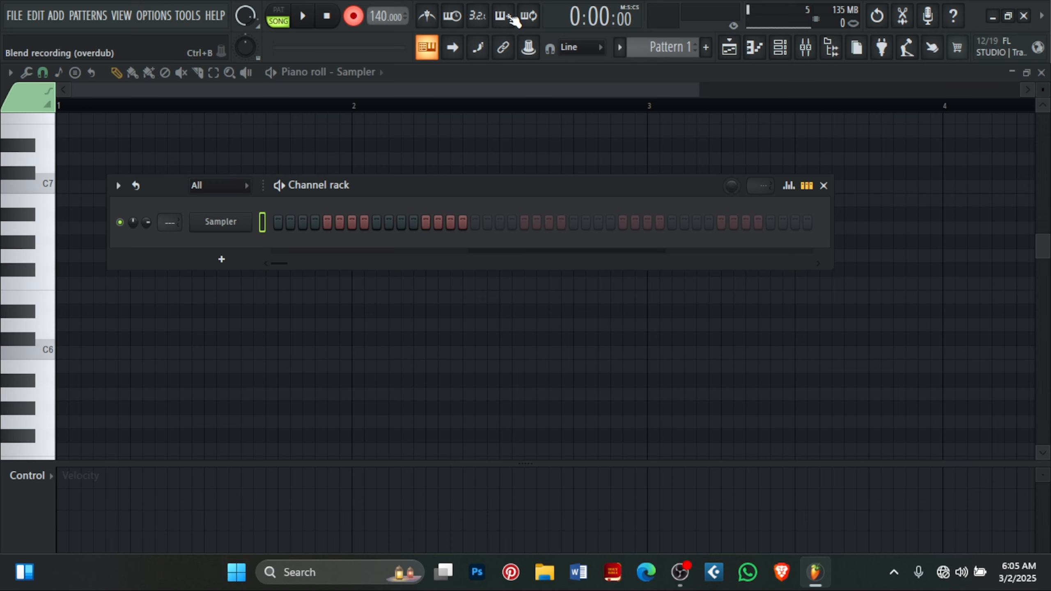
Hide the channel rack and draw a chord of F6, A6 and C7 at the start of bar 1 in the piano roll.
click(591, 79)
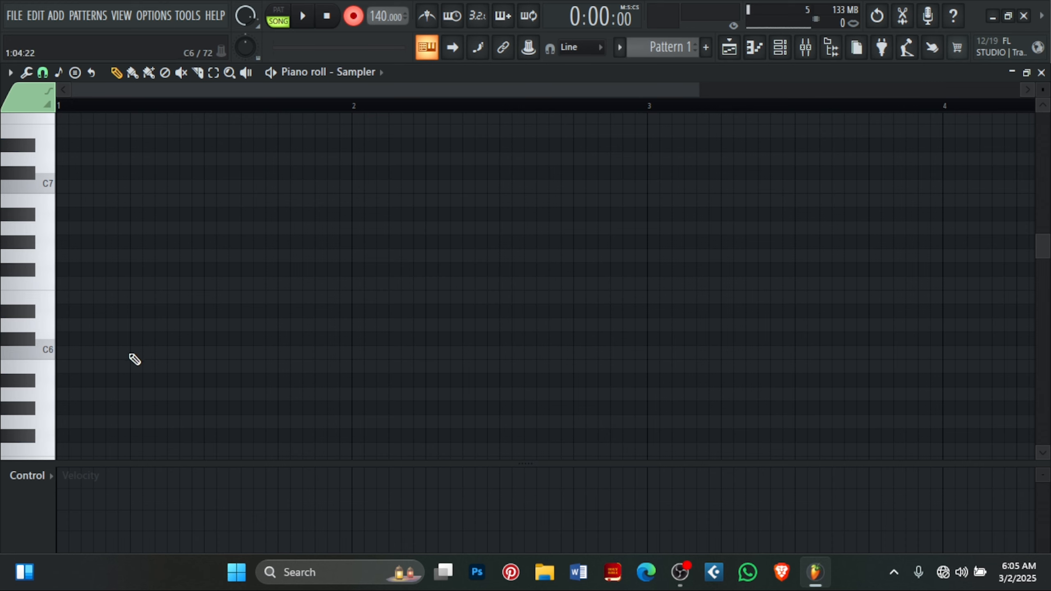
click(70, 284)
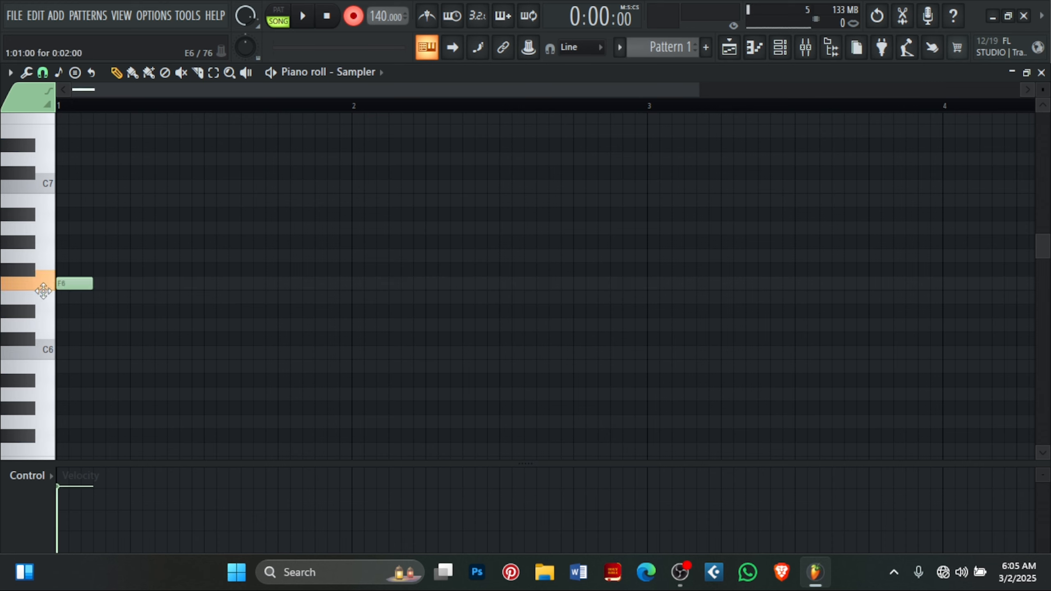
click(77, 228)
click(78, 187)
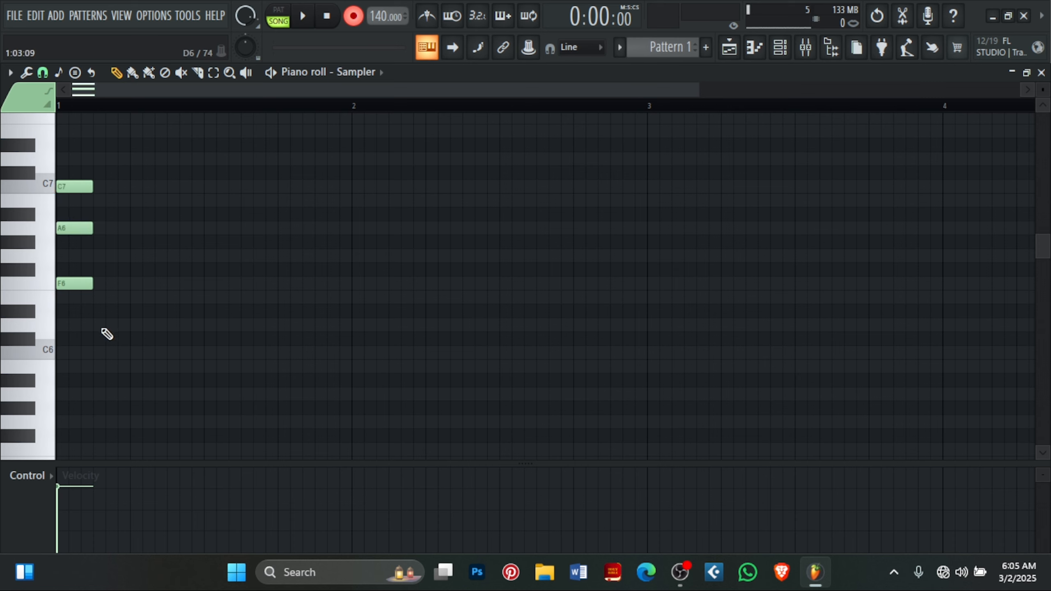
Add a second chord of F6, A#6 and D7 halfway through bar 1.
click(197, 284)
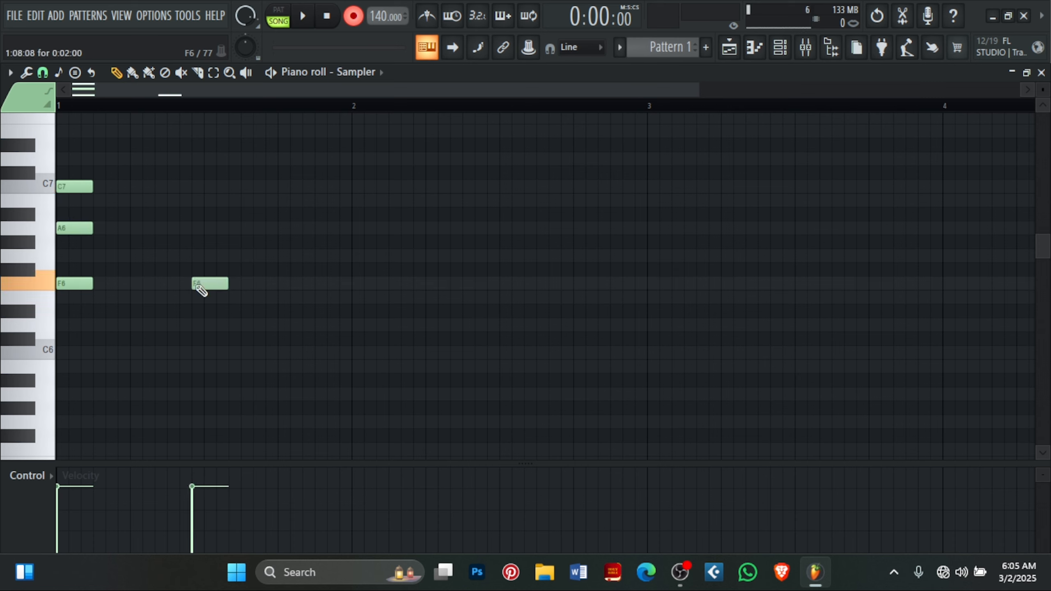
drag(198, 286, 216, 277)
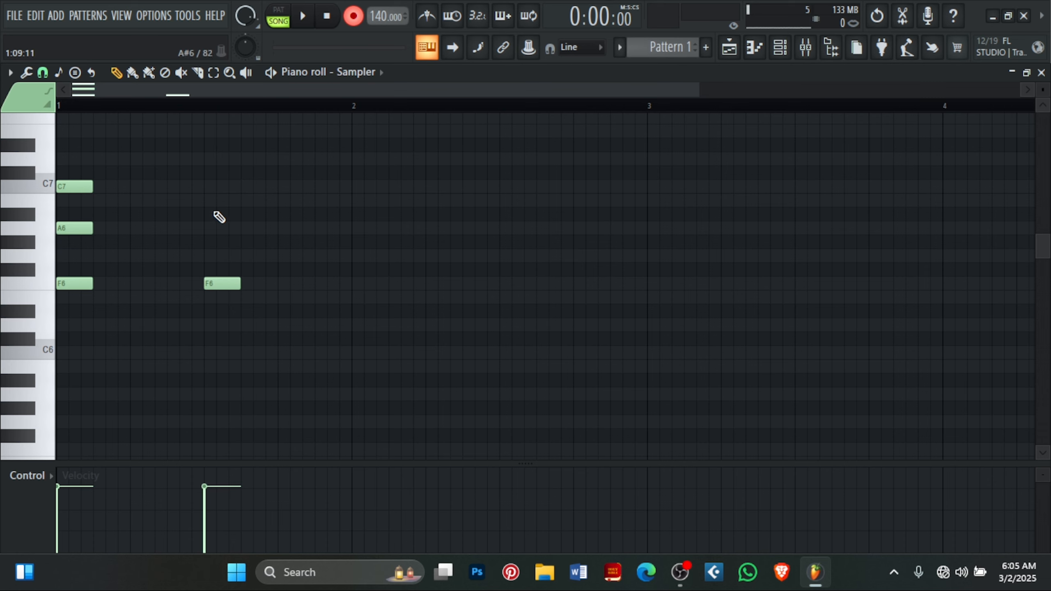
drag(218, 214, 206, 213)
click(211, 144)
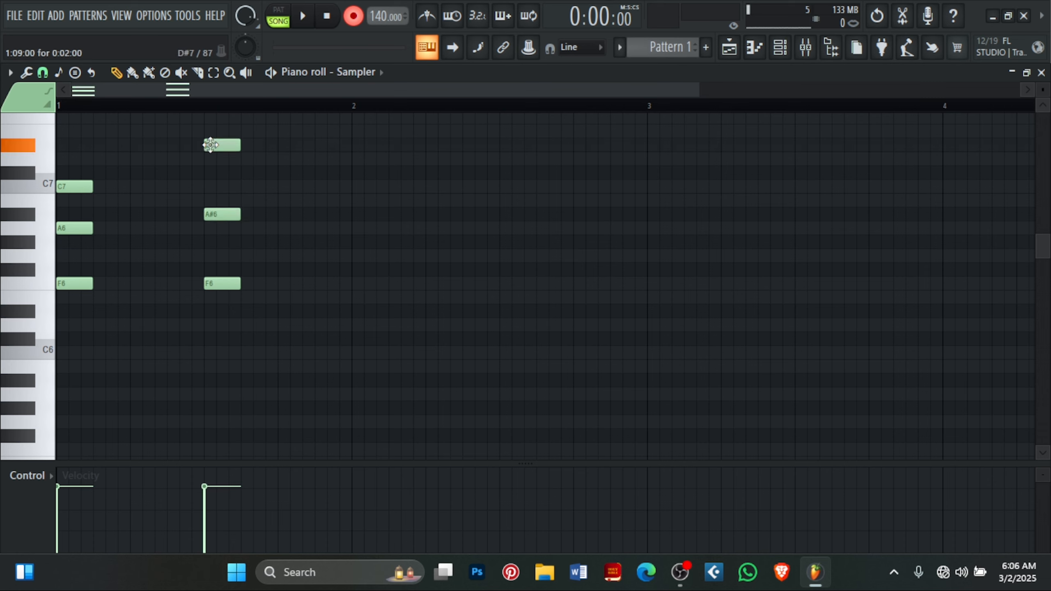
drag(211, 144, 211, 158)
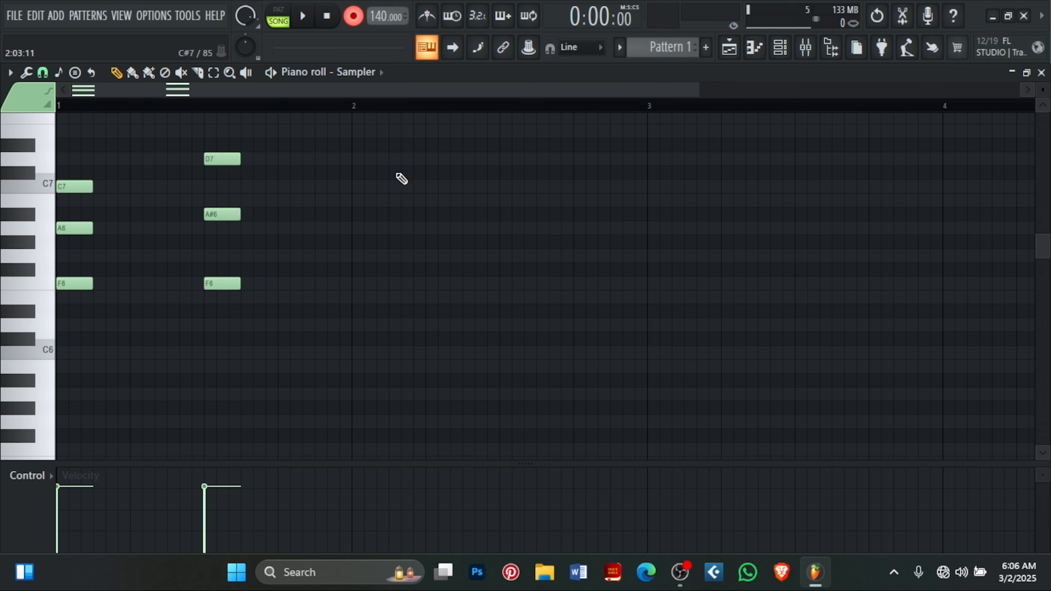
Add a third chord of F6, A6 and C7 at the start of bar 2.
click(355, 284)
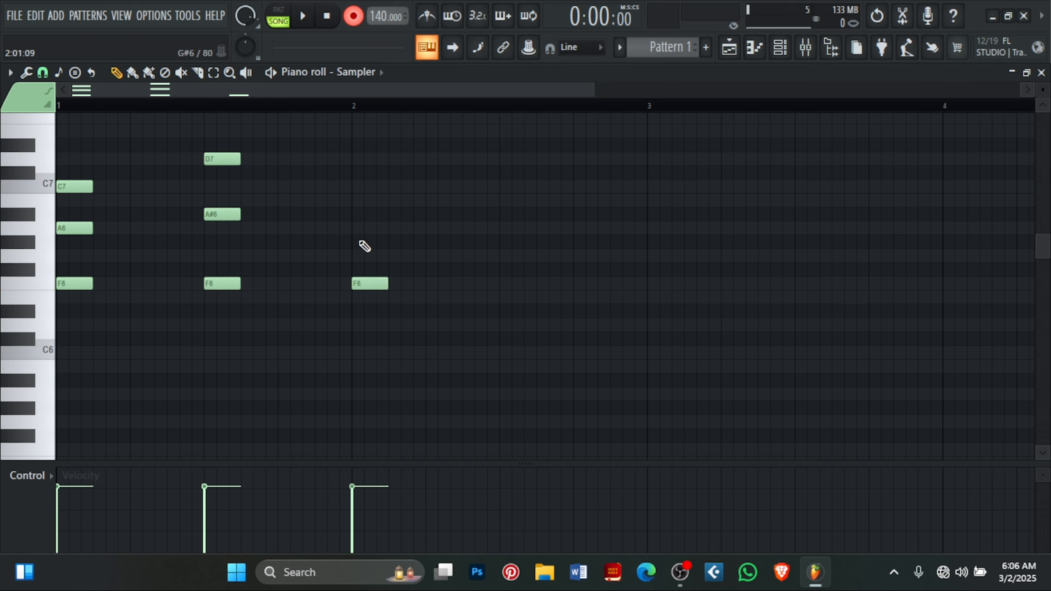
click(359, 229)
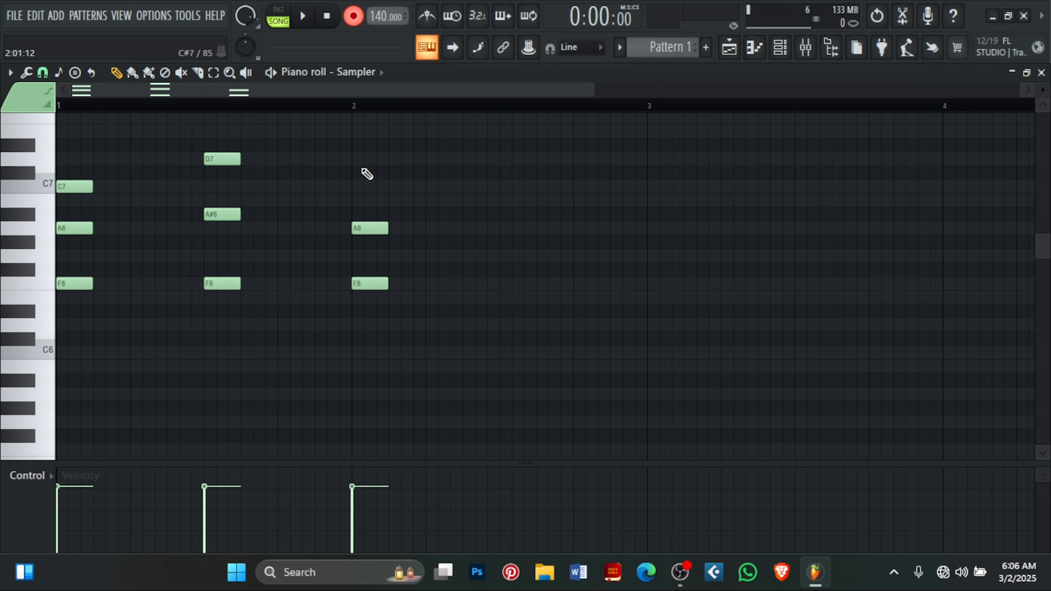
click(358, 186)
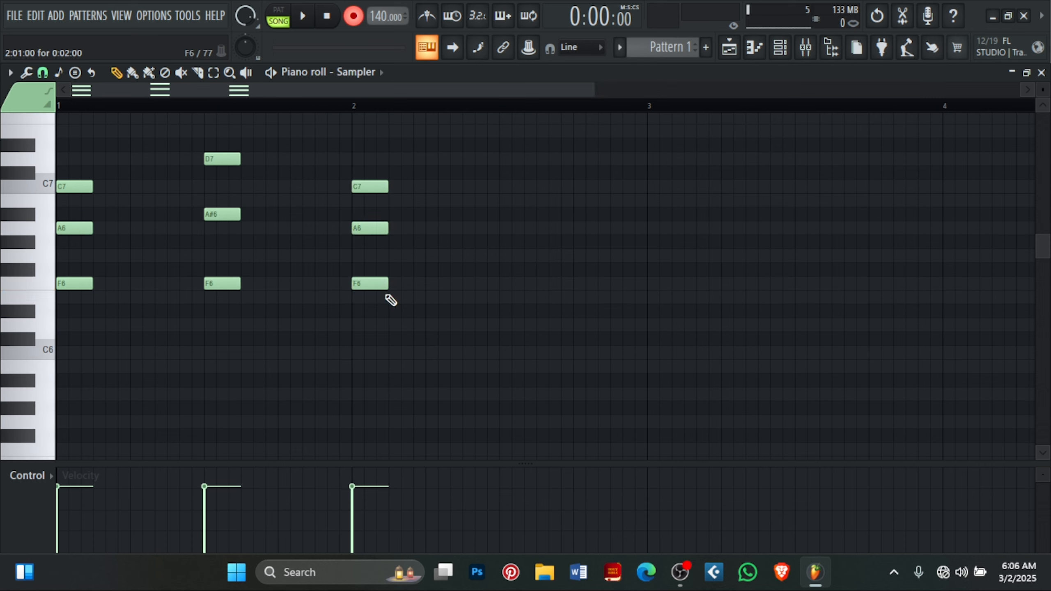
scroll(403, 327, up, 1)
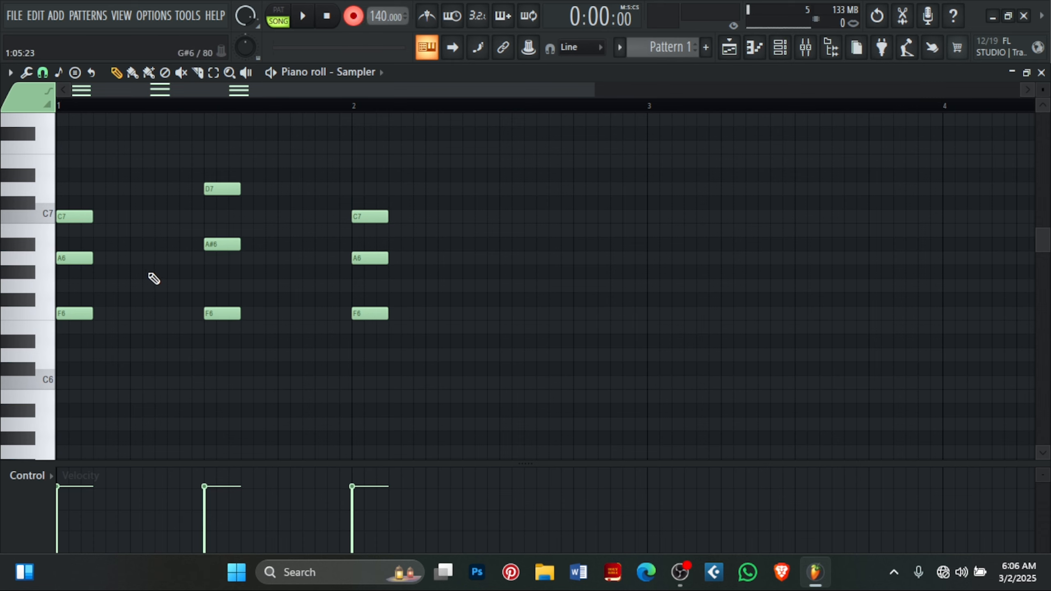
Add short F7 and E7 melody notes above the first chord in bar 1 of the piano roll.
scroll(192, 310, up, 2)
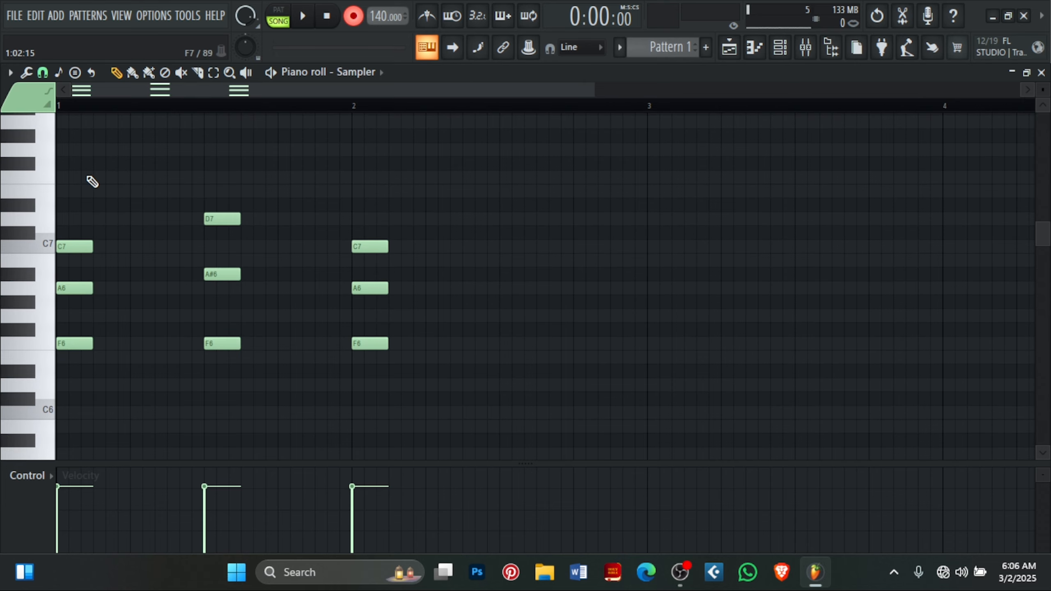
click(87, 181)
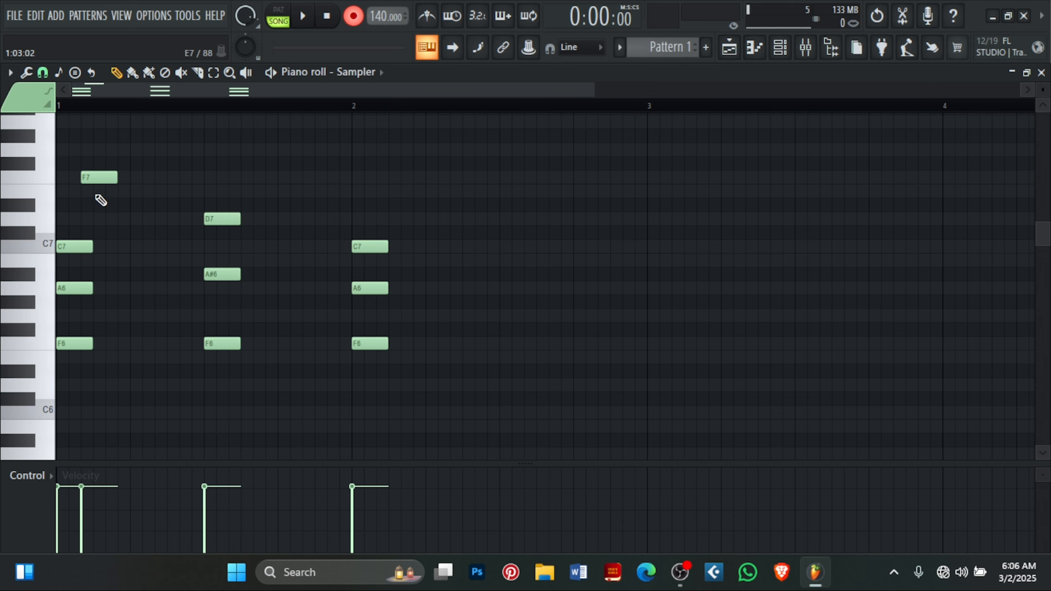
click(108, 191)
mouse_move(109, 179)
mouse_down()
mouse_move(85, 179)
mouse_move(115, 192)
mouse_up()
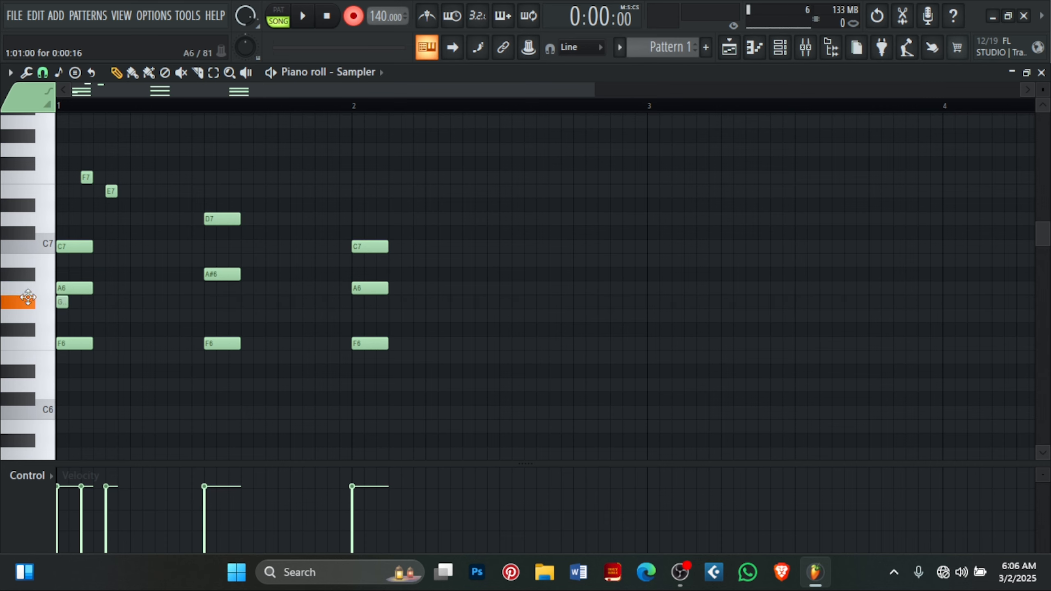
Select the three chords and, separately, the short F7 and E7 notes, toggling blend recording on and off in between.
click(182, 330)
right_click(187, 331)
drag(438, 419, 46, 242)
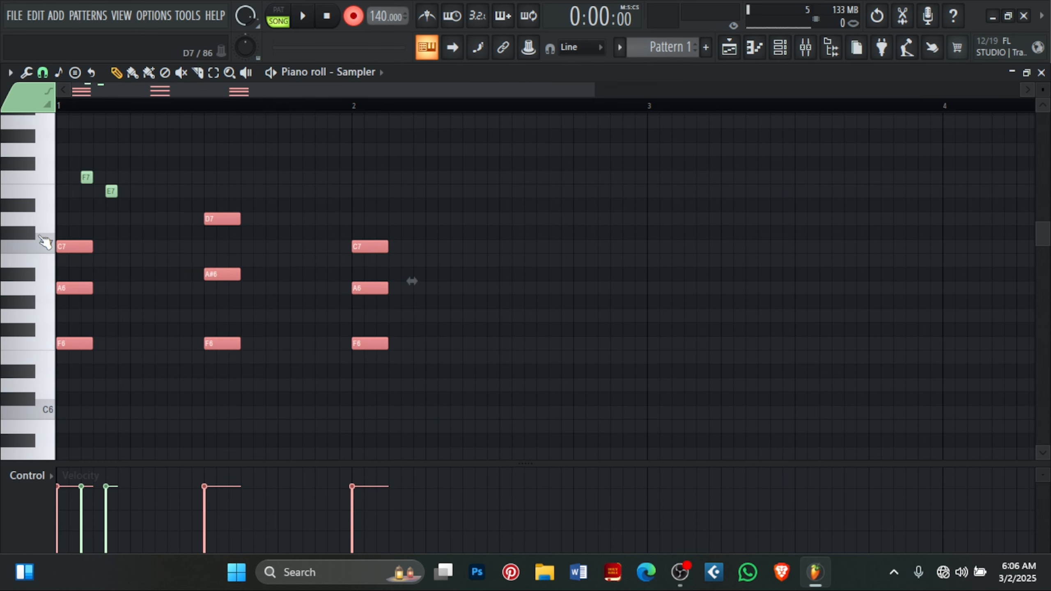
click(503, 15)
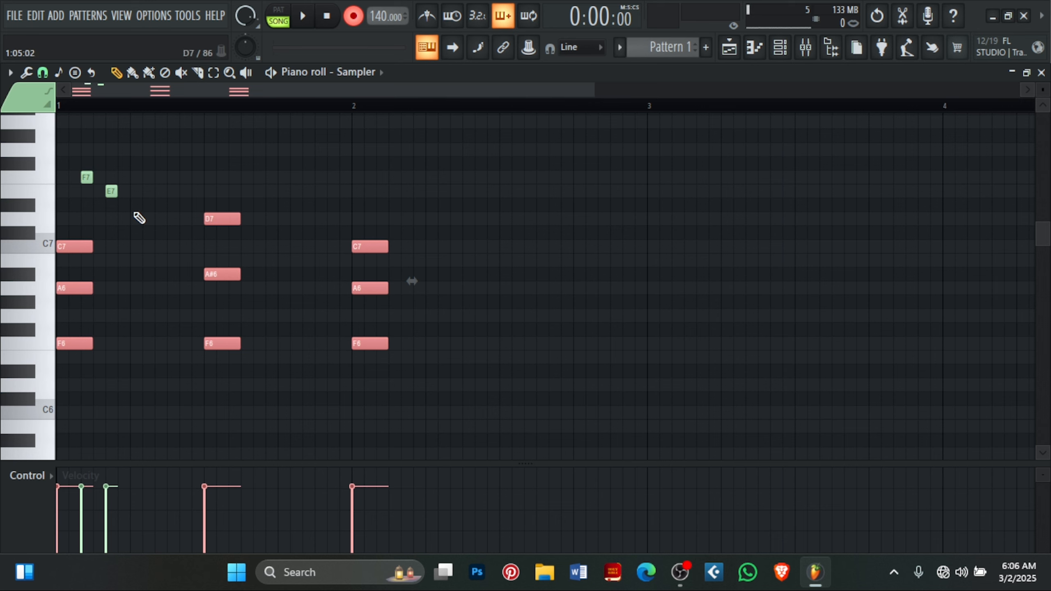
click(183, 194)
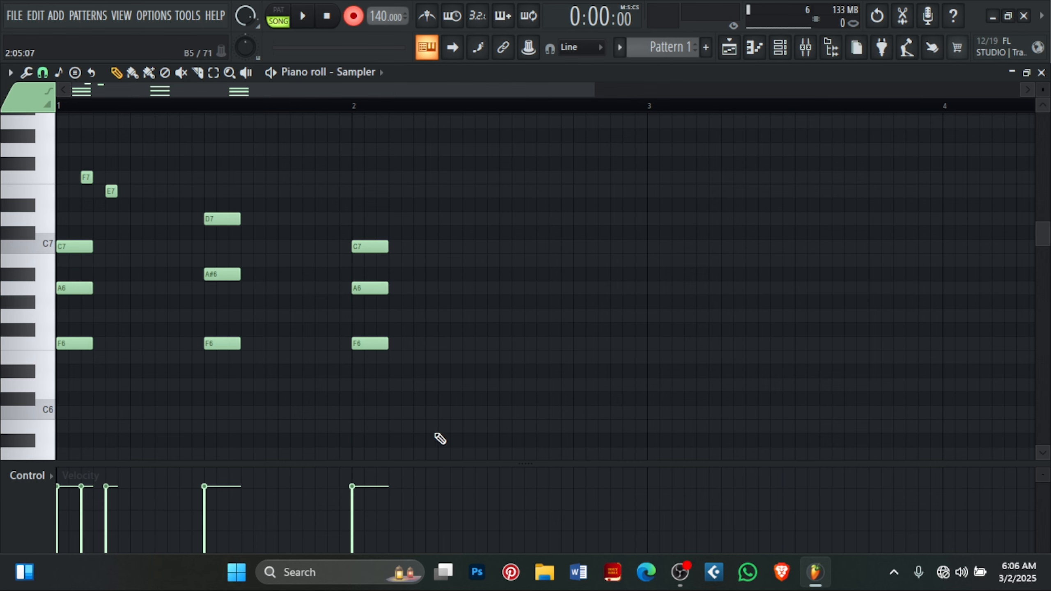
drag(438, 433, 58, 214)
drag(136, 212, 48, 155)
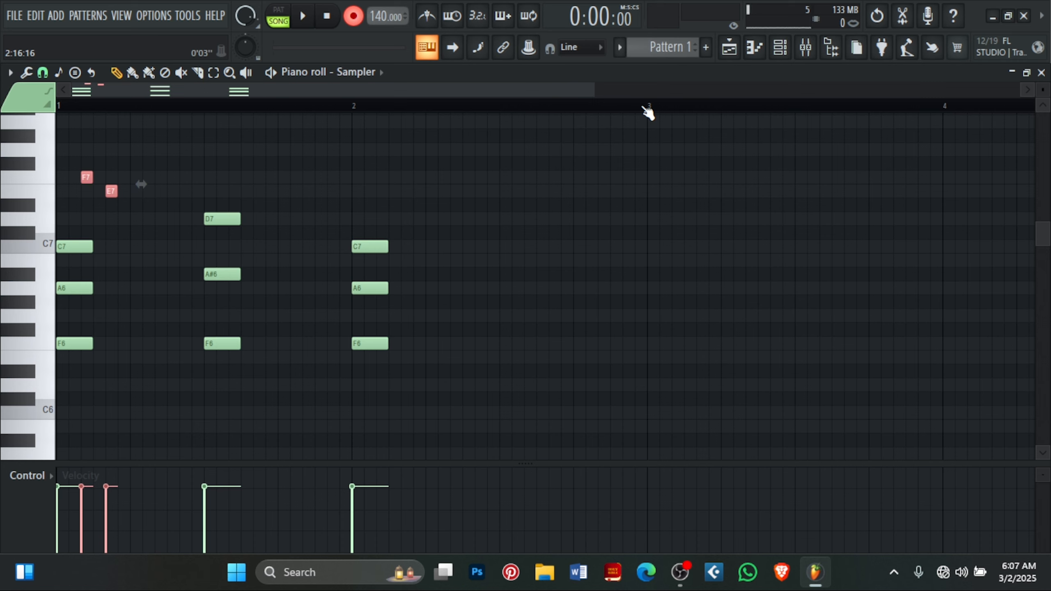
Disarm recording and switch on blend recording (overdub) and loop recording.
click(352, 16)
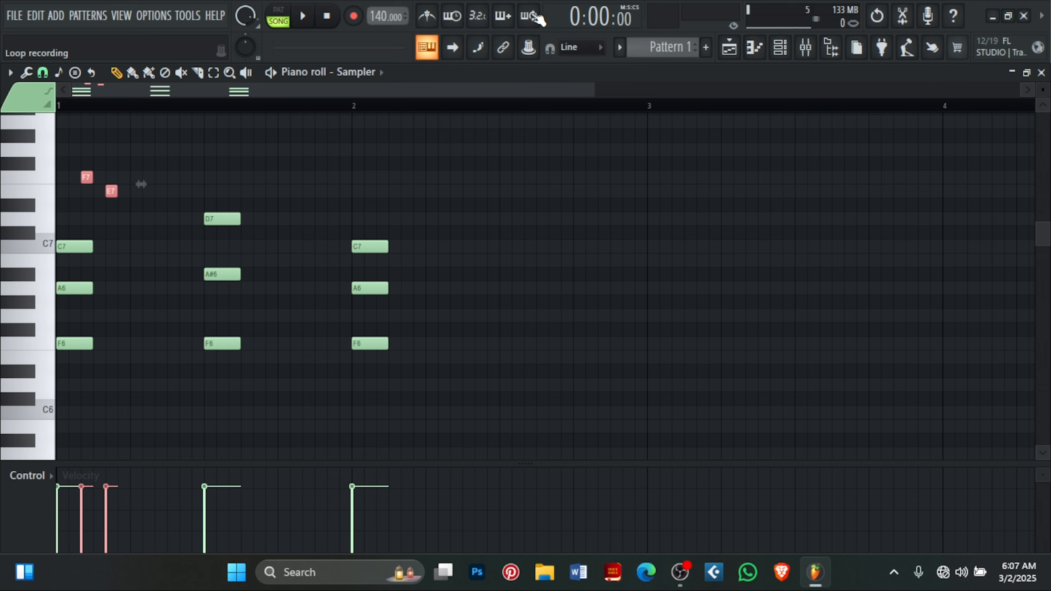
click(503, 15)
click(528, 15)
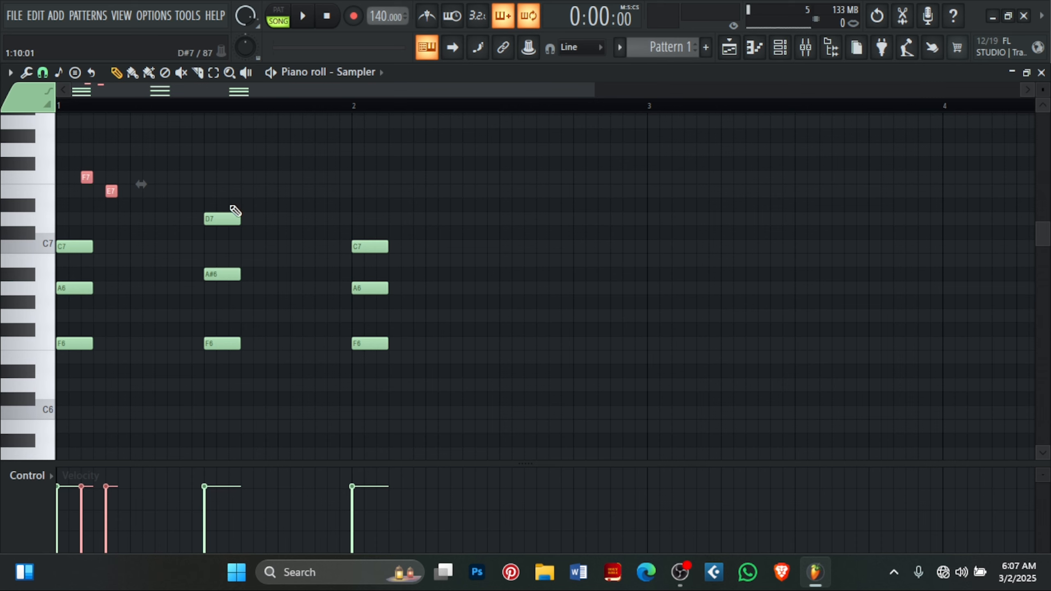
Add single F7, F#7 and E7 notes in bar 1 and a stack of F6, G#6 and A#6 near its end.
click(257, 177)
click(295, 163)
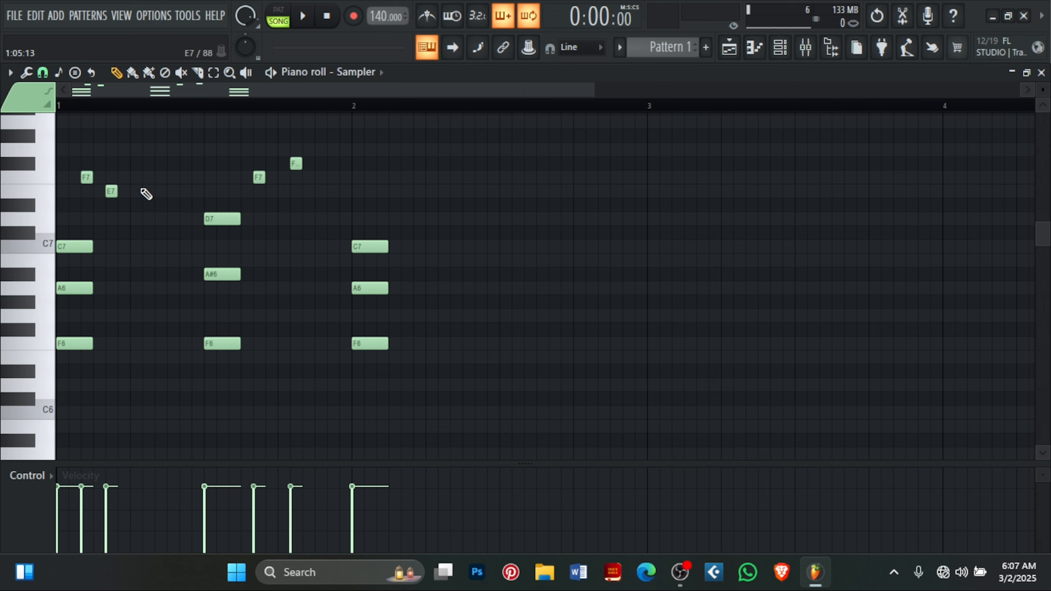
click(161, 191)
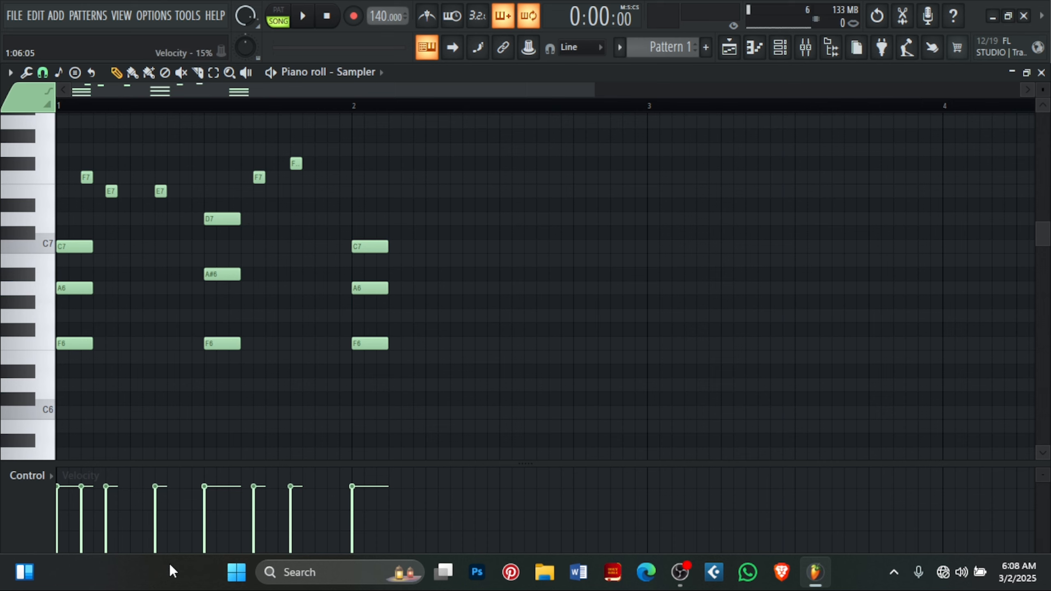
click(309, 343)
click(307, 274)
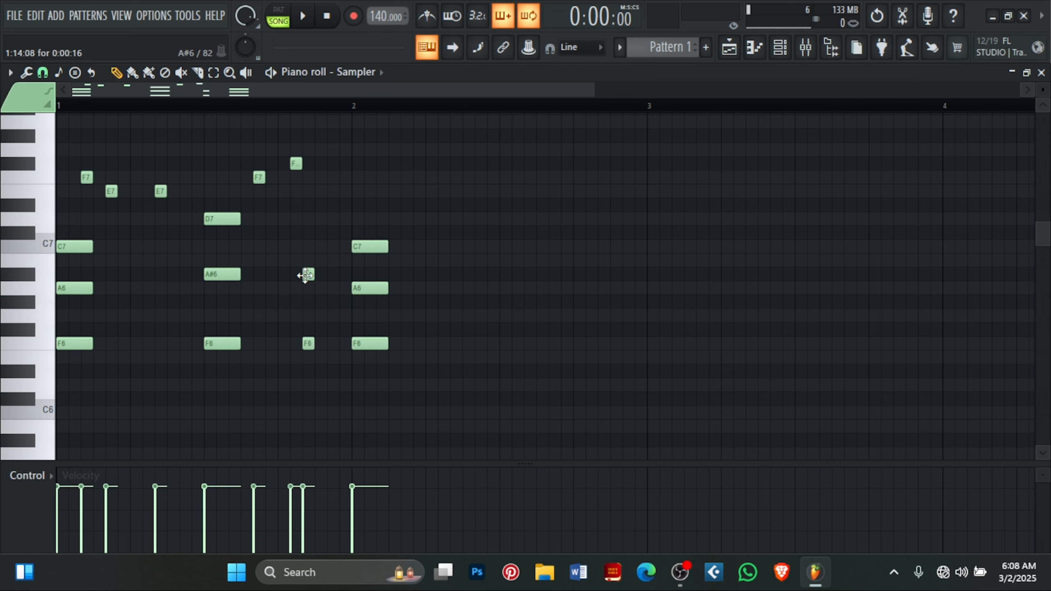
click(309, 301)
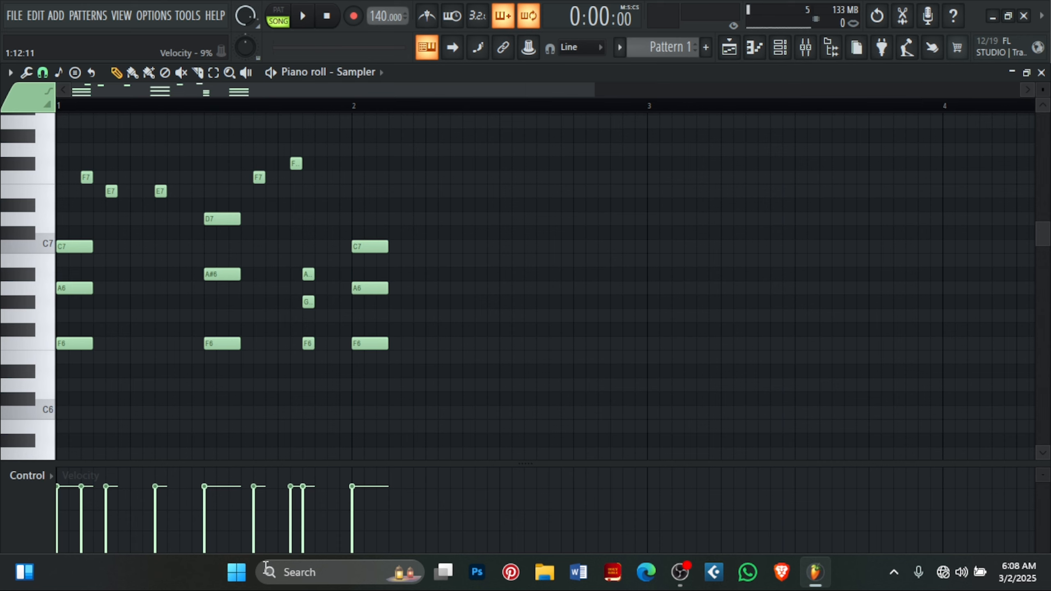
Add F7, C7 and F#6 notes midway through bar 2 and a stack of G6, C7 and F7 near its end.
click(515, 177)
click(505, 247)
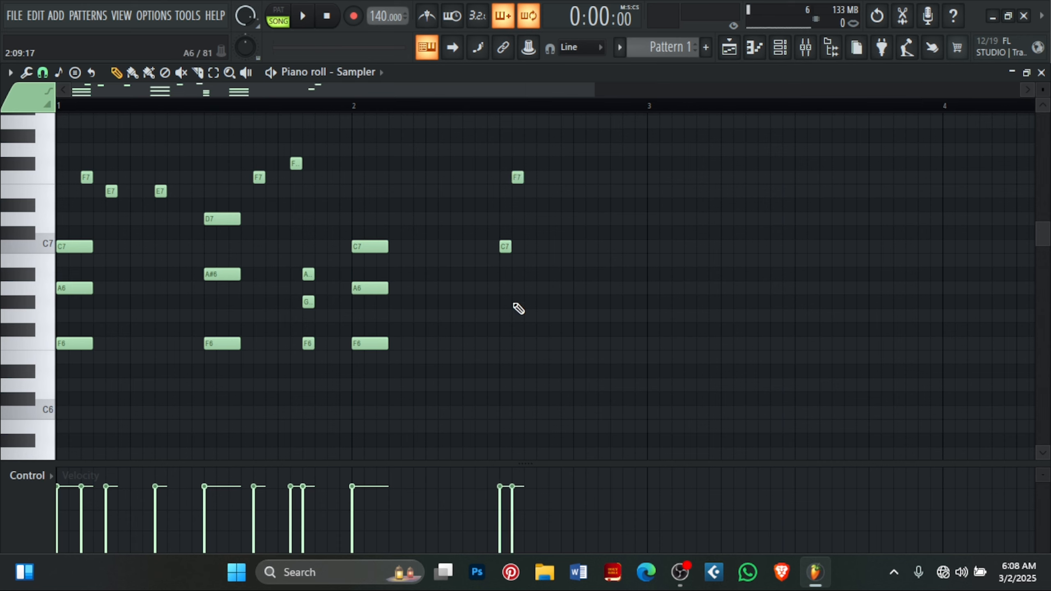
click(515, 329)
click(600, 178)
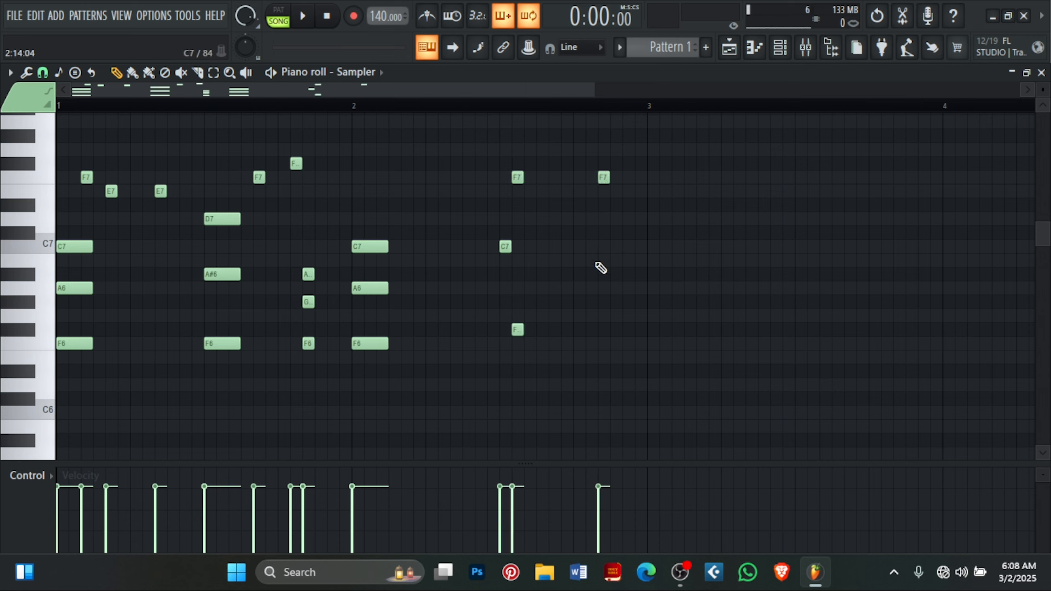
click(601, 316)
click(600, 246)
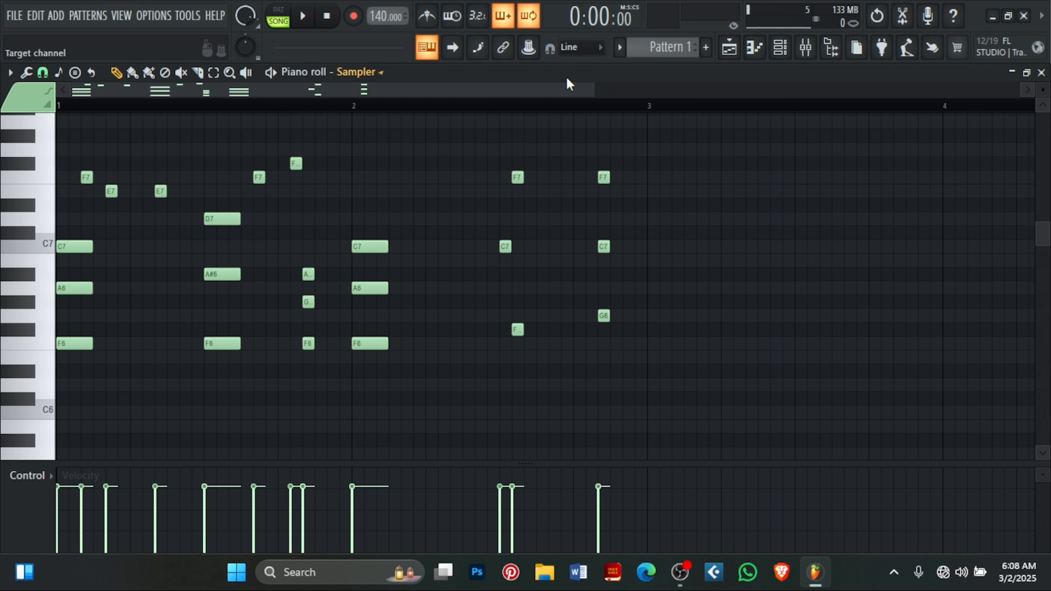
Delete all the Sampler channel's notes in Pattern 1 and return from the piano roll to the playlist.
click(1041, 72)
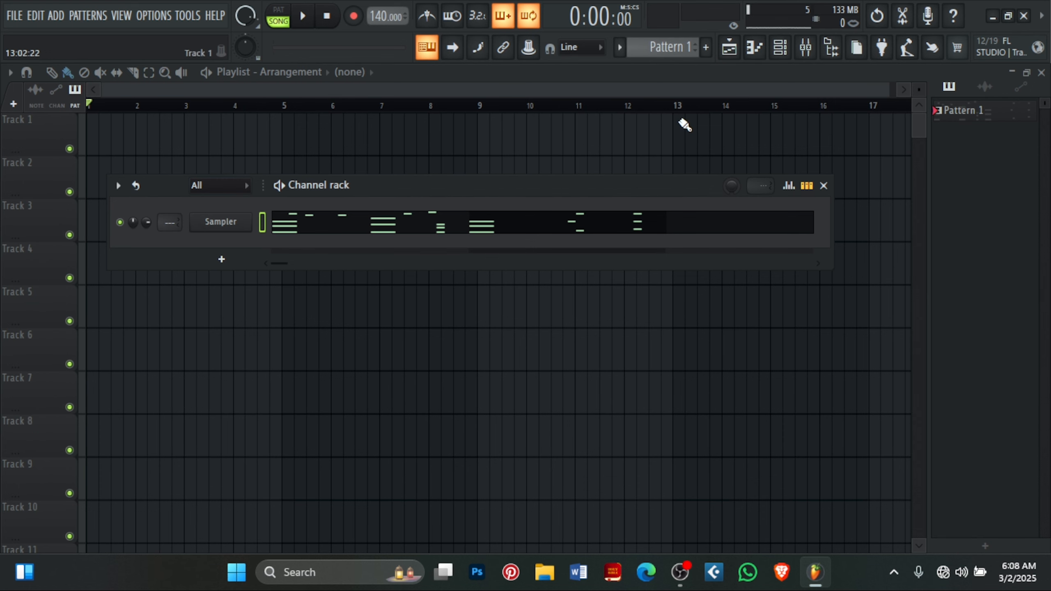
click(757, 219)
key(Delete)
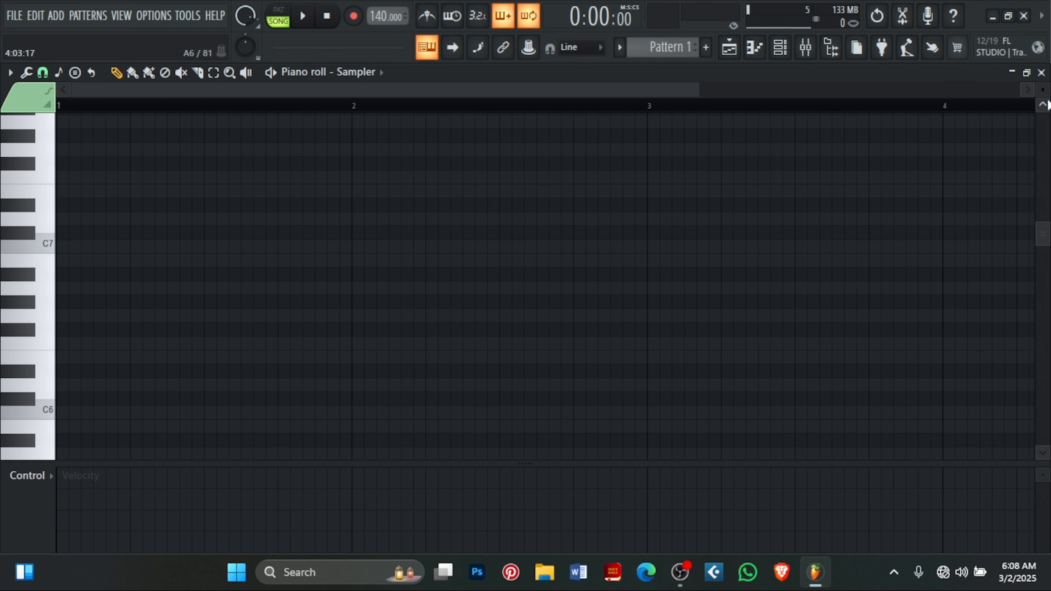
click(1041, 72)
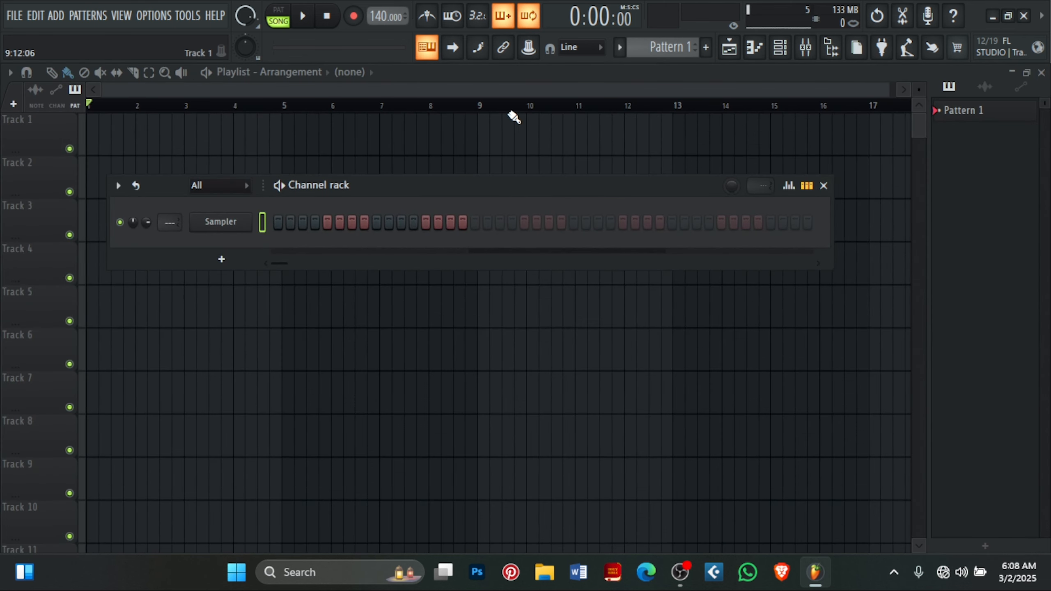
Switch off blend recording and loop recording and hide the channel rack.
click(510, 19)
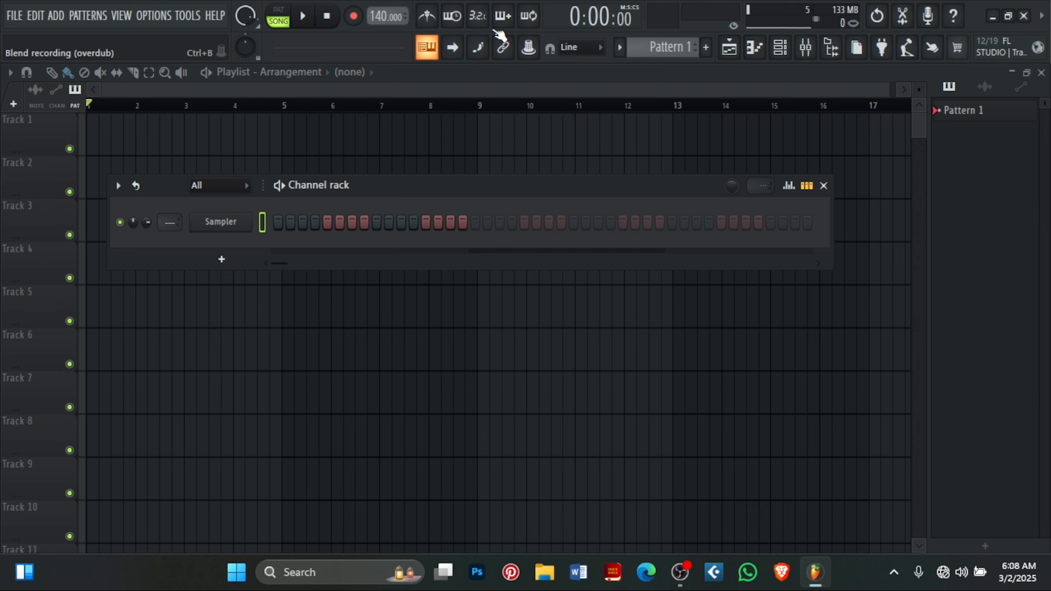
click(454, 49)
click(455, 50)
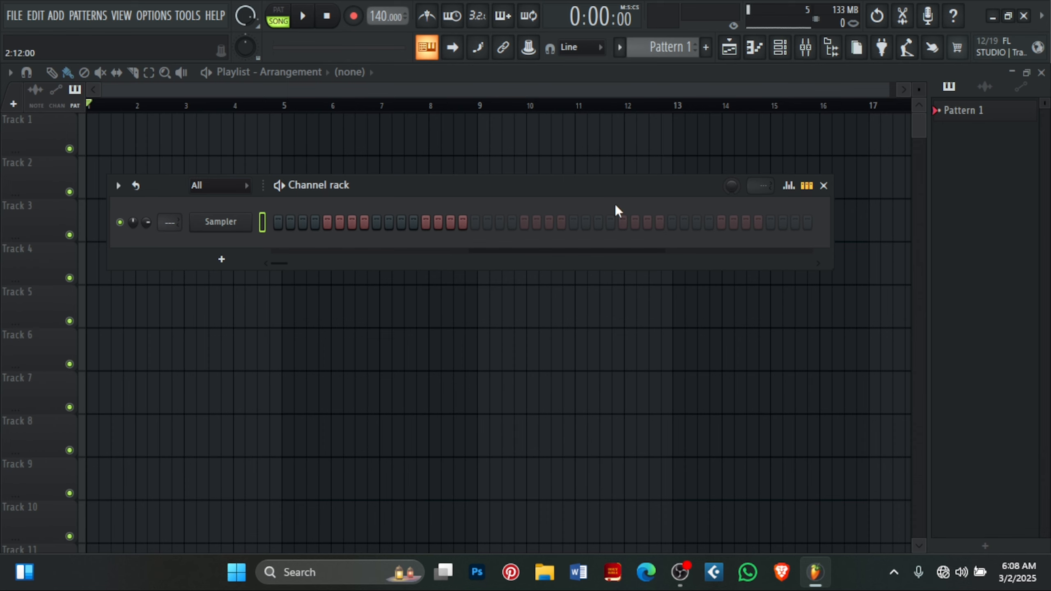
click(823, 185)
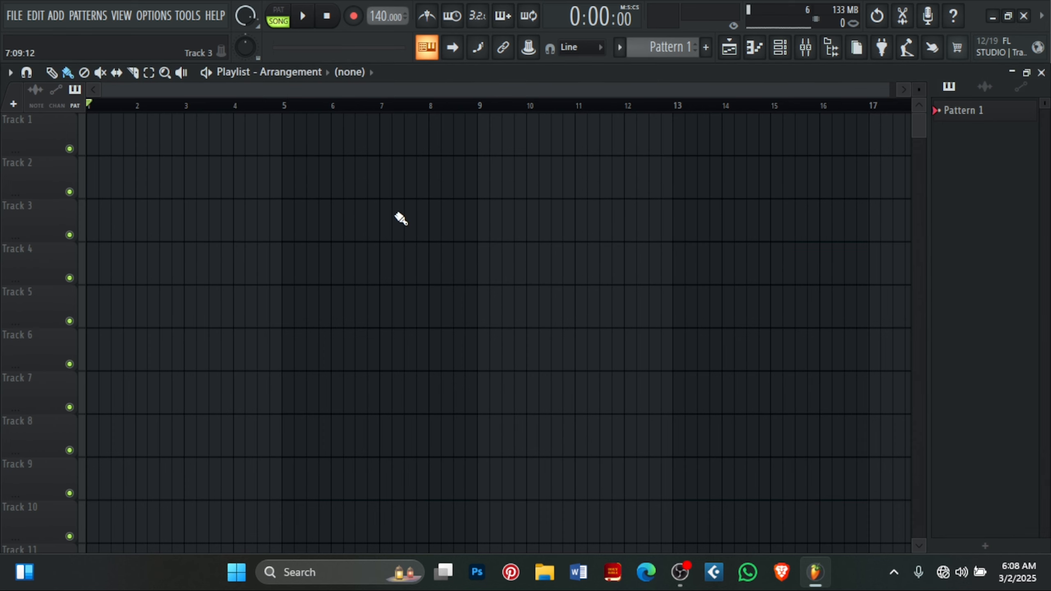
Switch playback to pattern mode and view the main snap options, keeping Line.
click(278, 10)
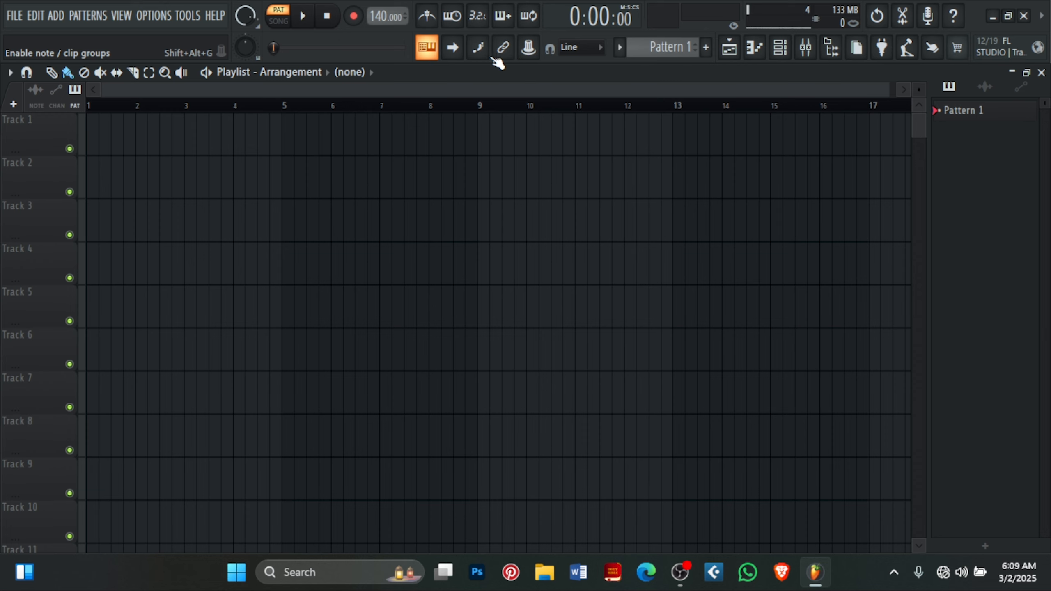
click(591, 52)
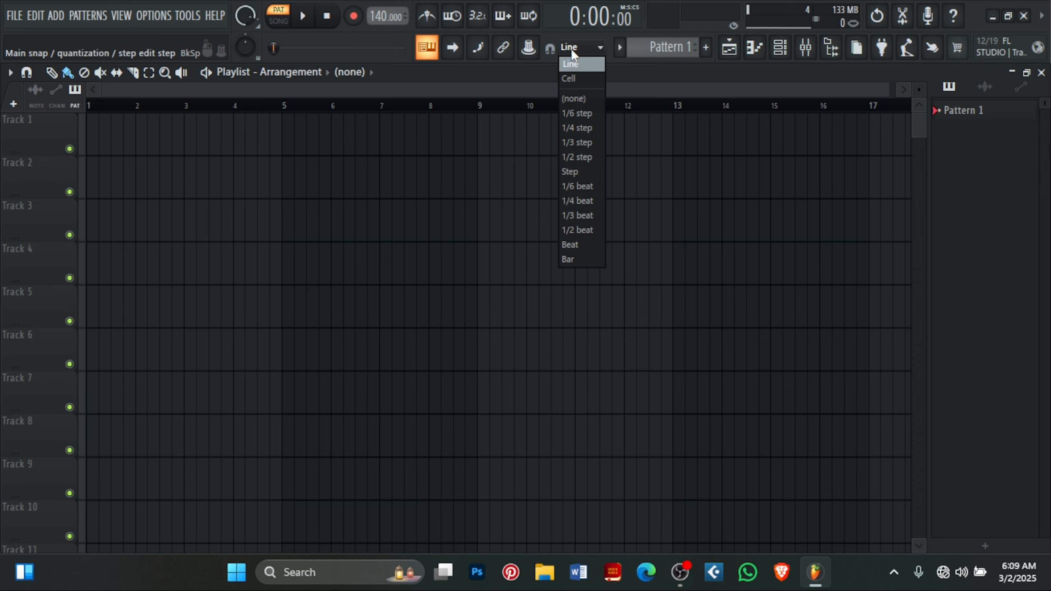
click(568, 47)
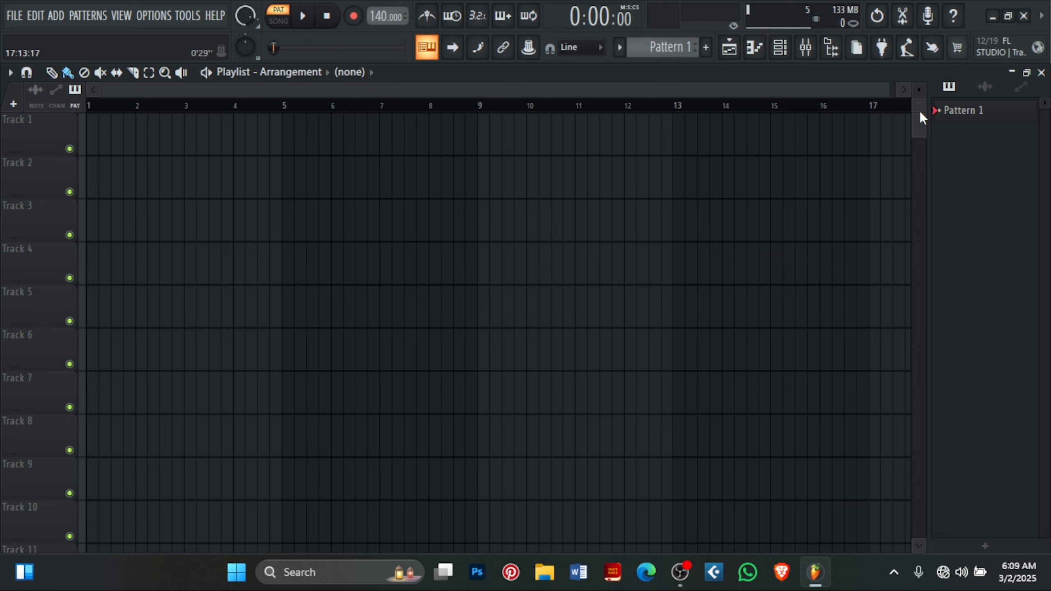
Rename Pattern 1 as Drums Group.
click(963, 111)
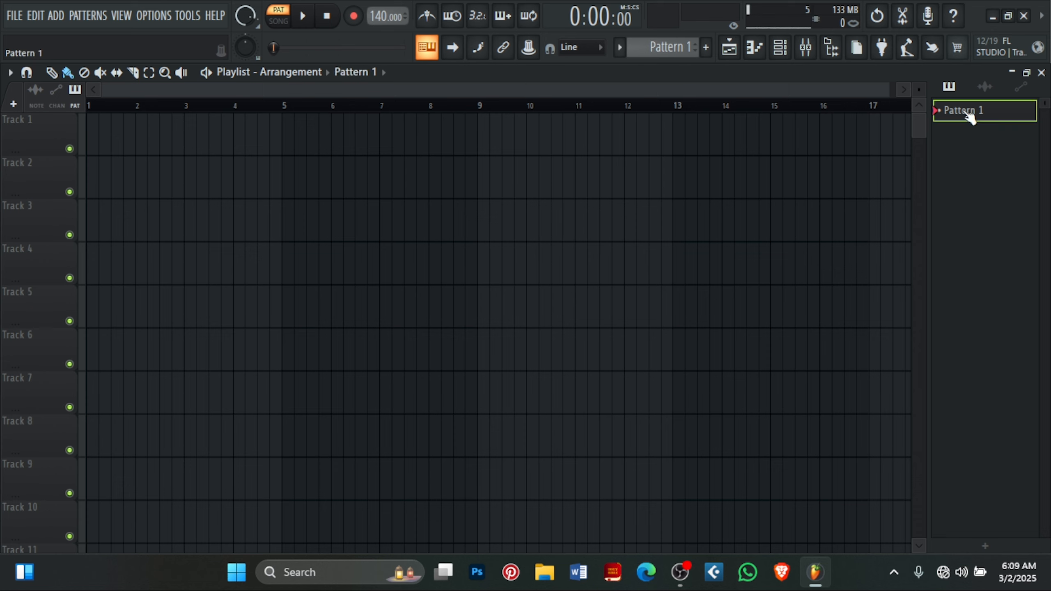
click(705, 47)
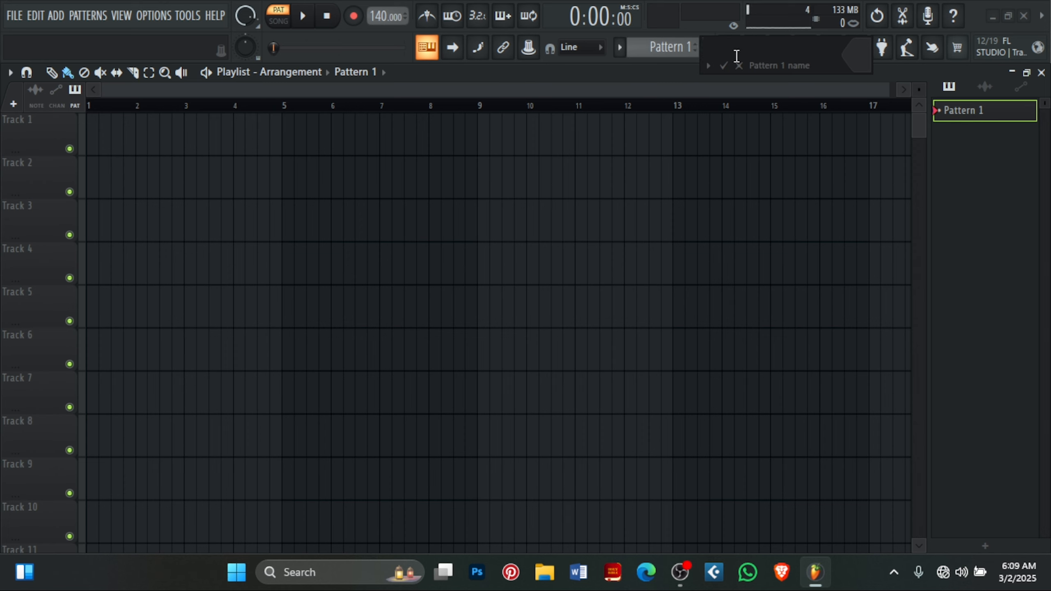
text(Drums Group)
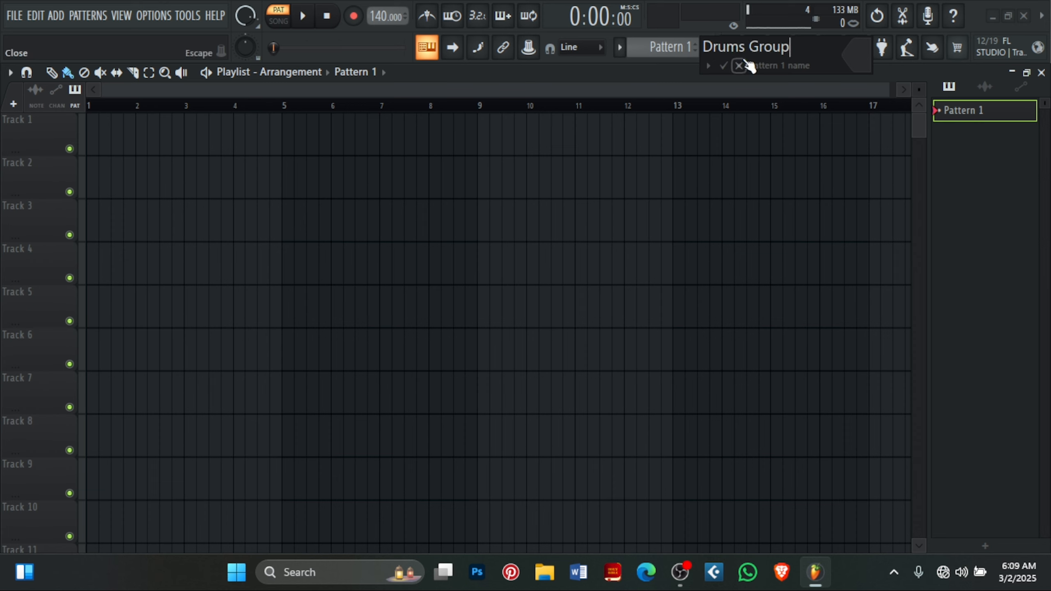
click(724, 66)
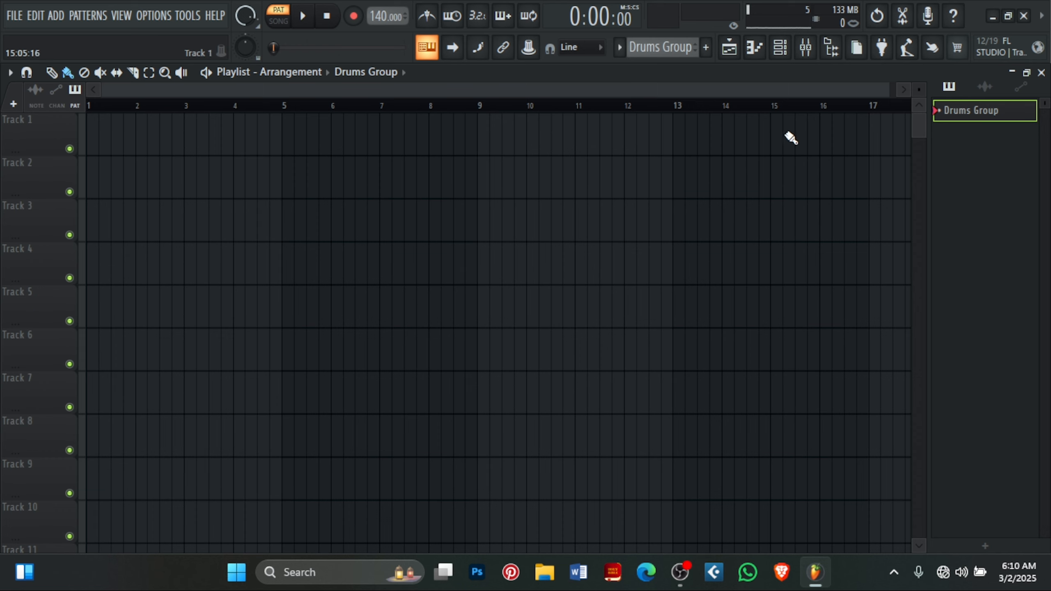
Add a second pattern named Lead Synth.
click(706, 48)
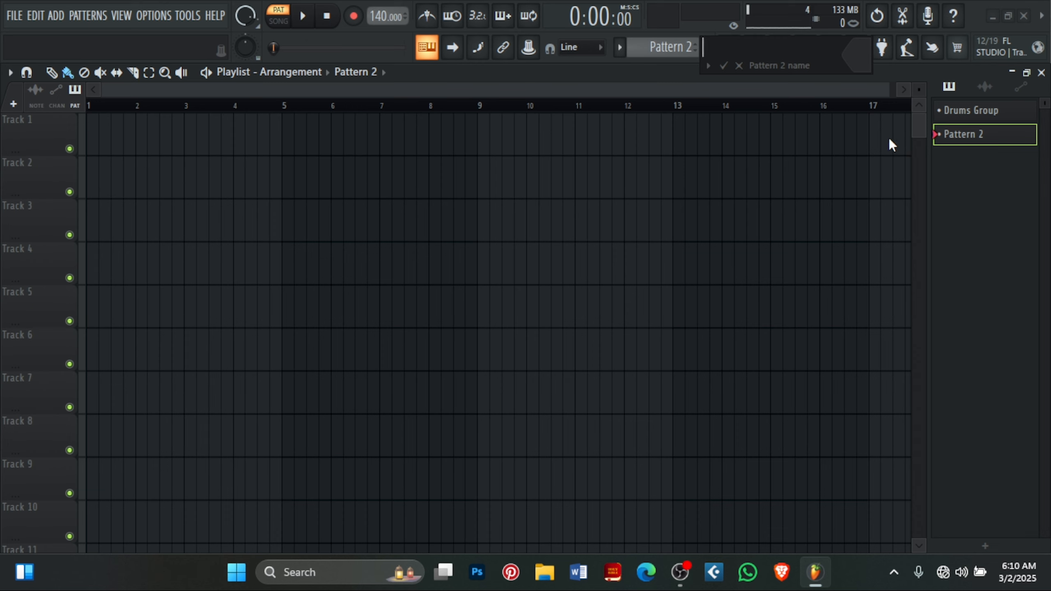
text(Lead Synth)
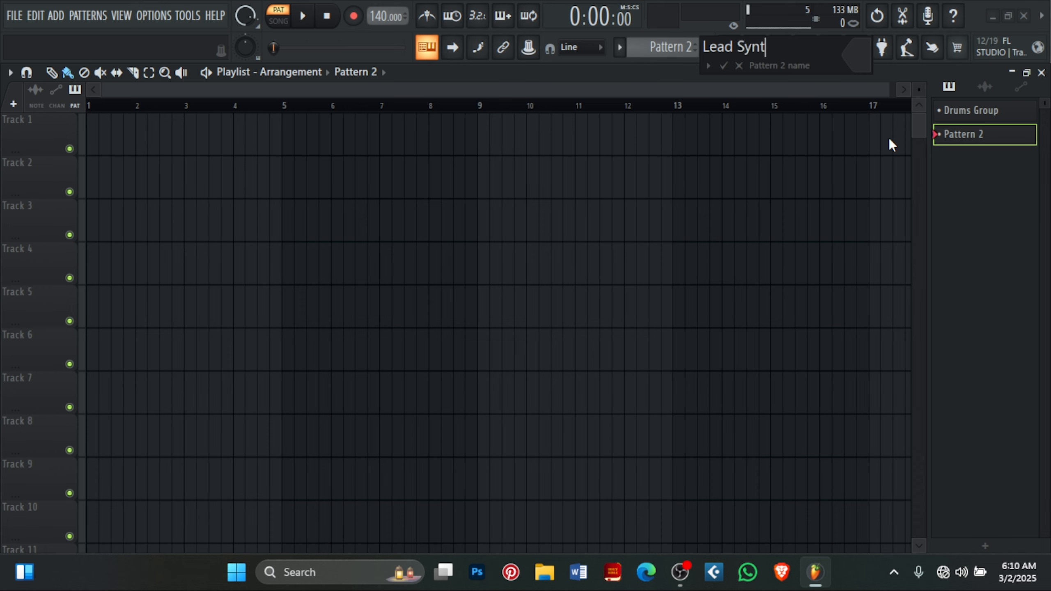
click(724, 66)
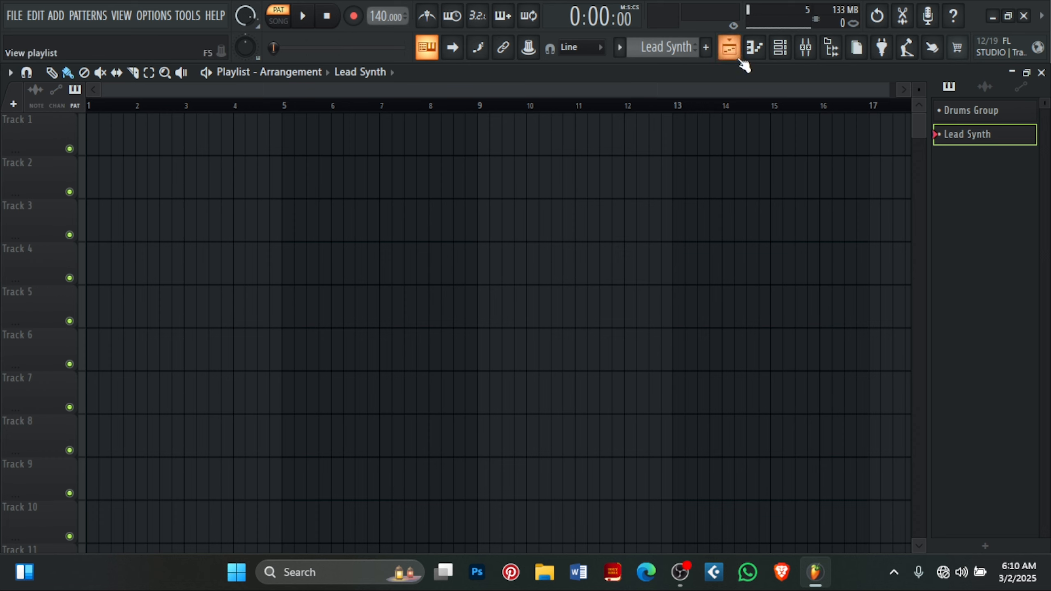
Add a third pattern without entering a custom name and undo its creation.
click(705, 48)
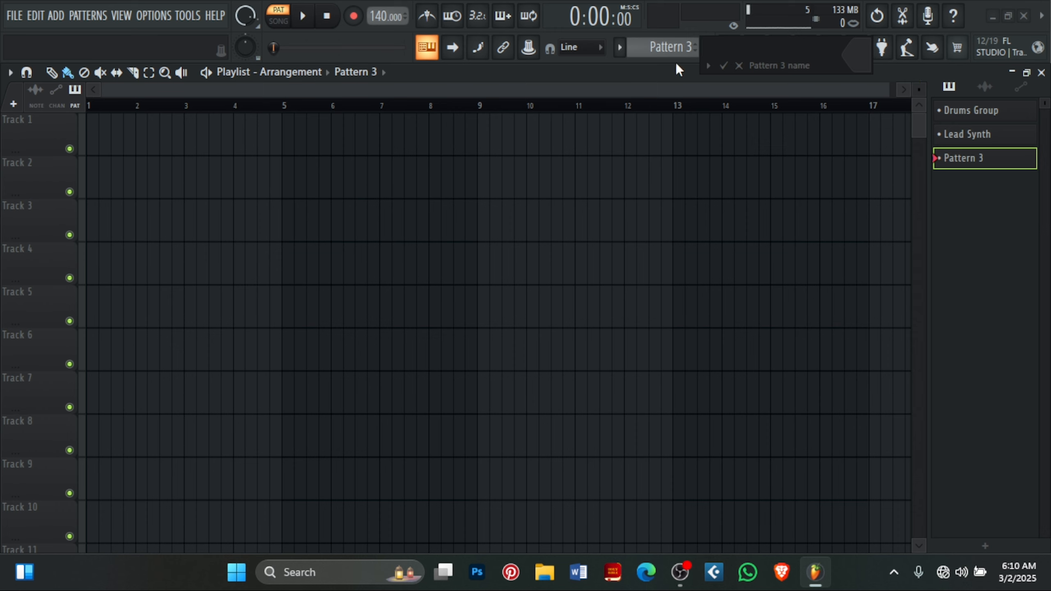
click(738, 65)
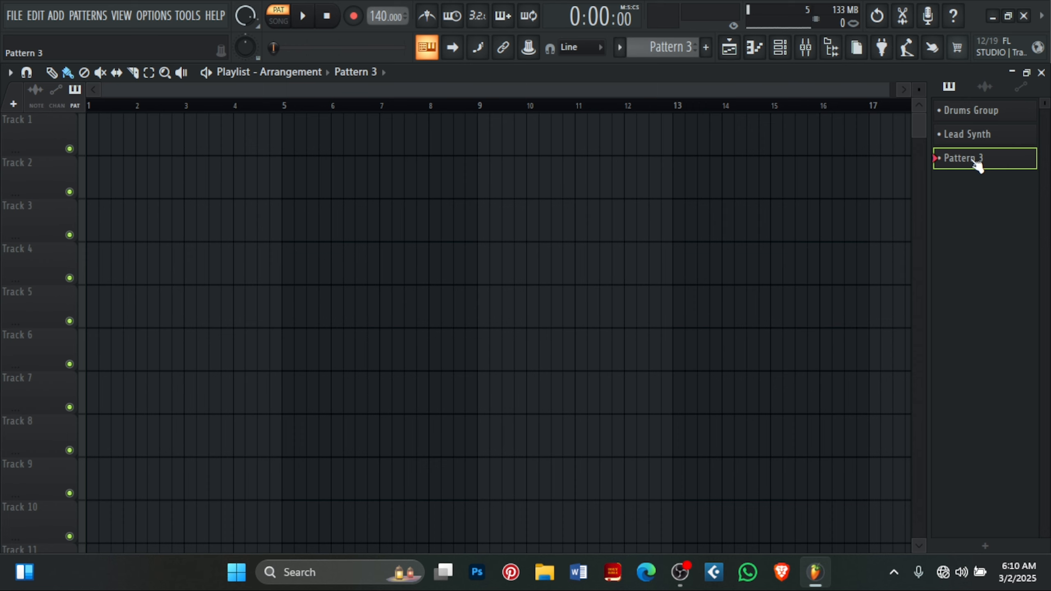
key(ctrl+z)
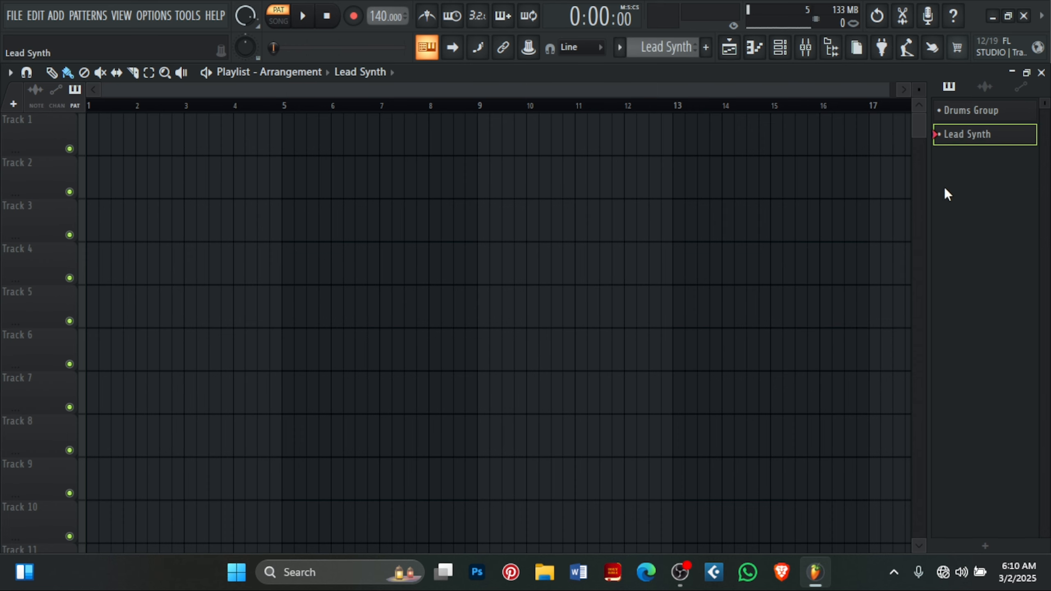
Switch the active pattern back and forth between Drums Group and Lead Synth, leaving Drums Group selected.
click(977, 119)
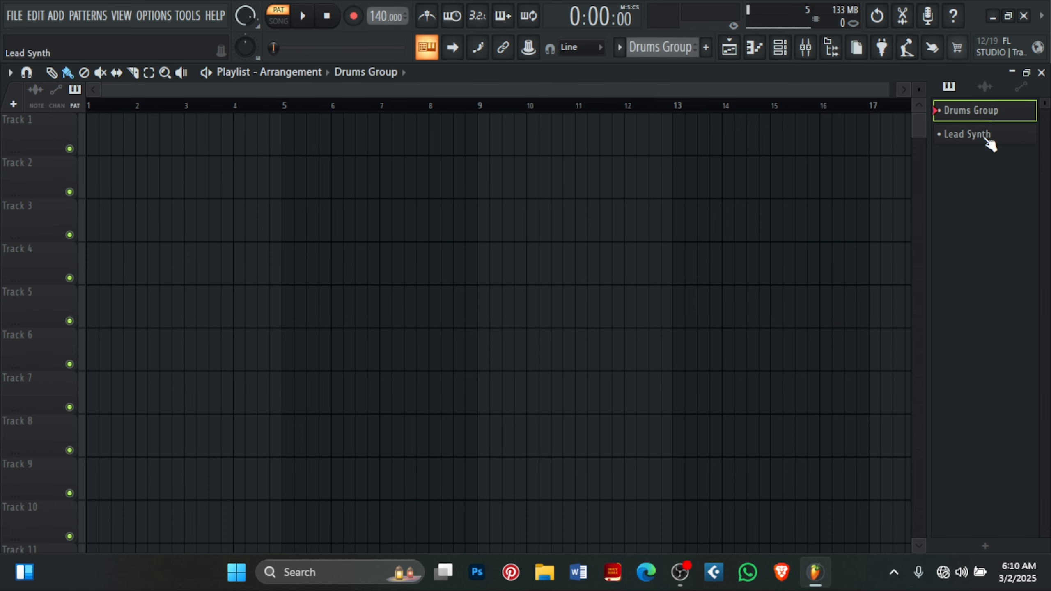
click(990, 143)
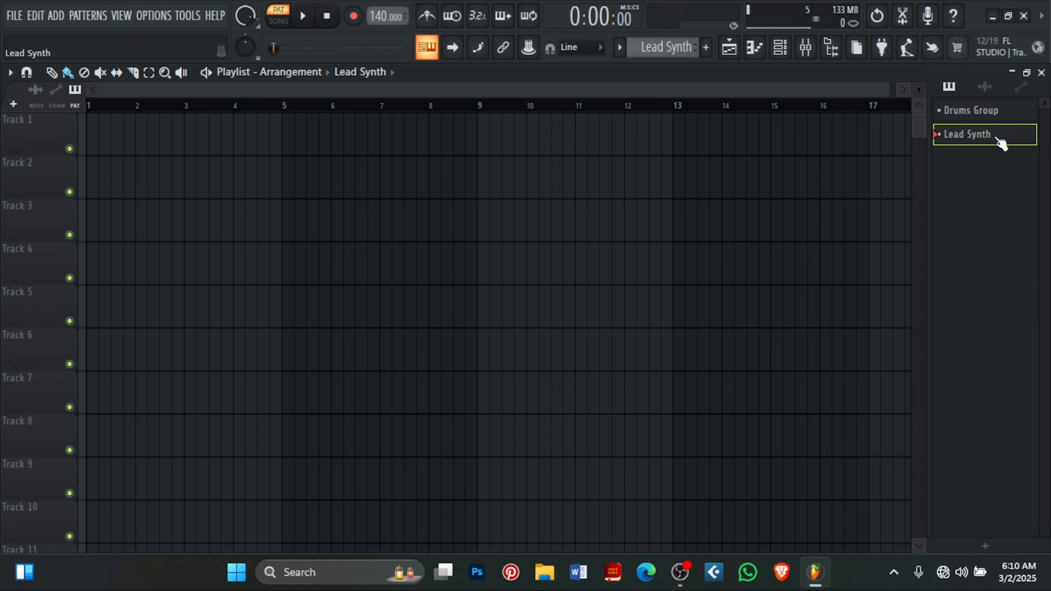
click(993, 119)
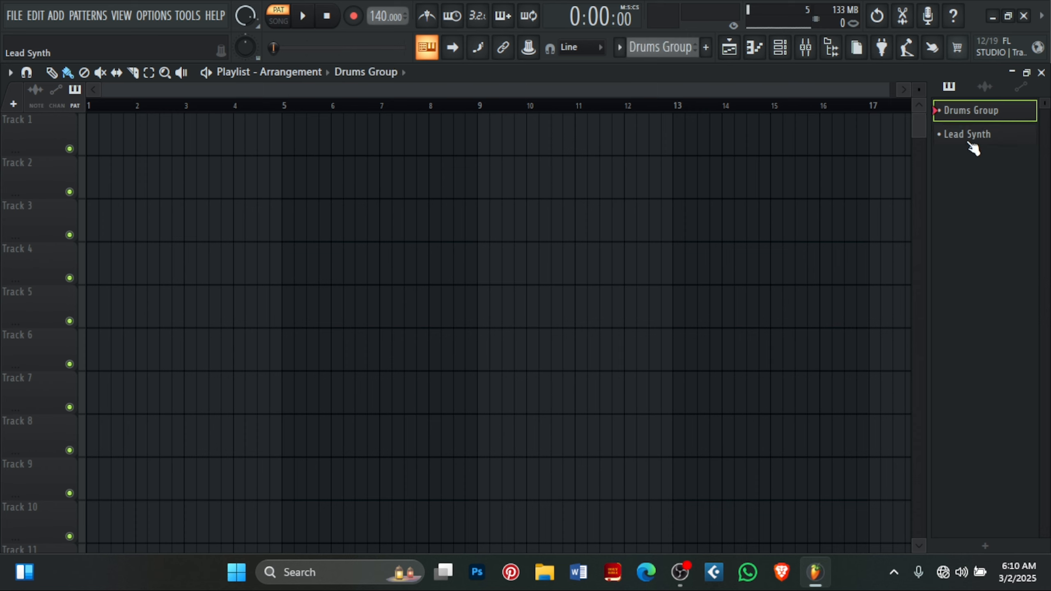
click(967, 137)
click(985, 118)
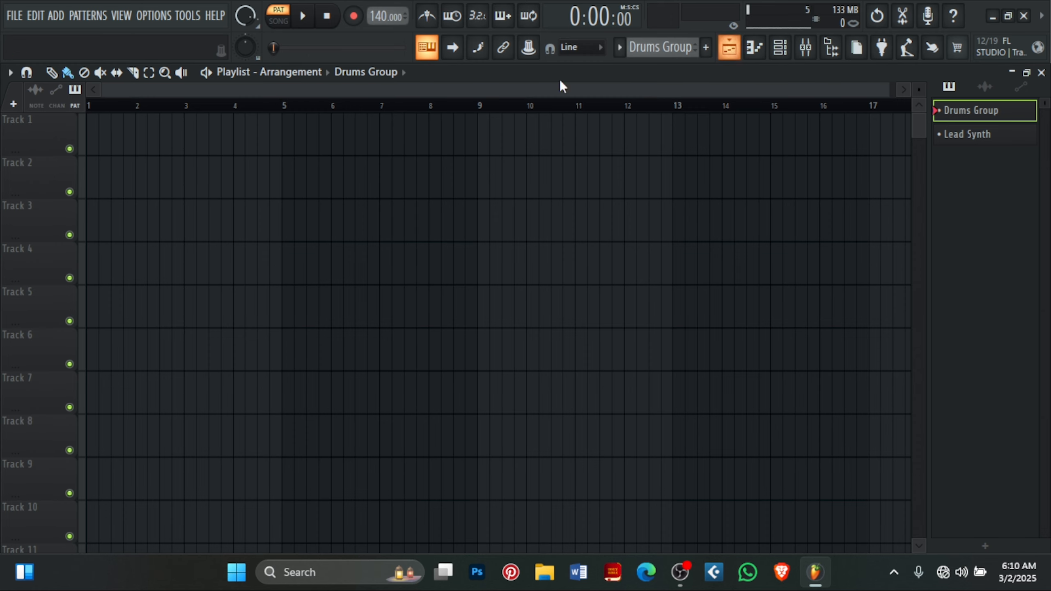
Toggle the Playlist window's visibility, view its entry among the window options, and leave the Playlist hidden.
click(736, 51)
click(736, 51)
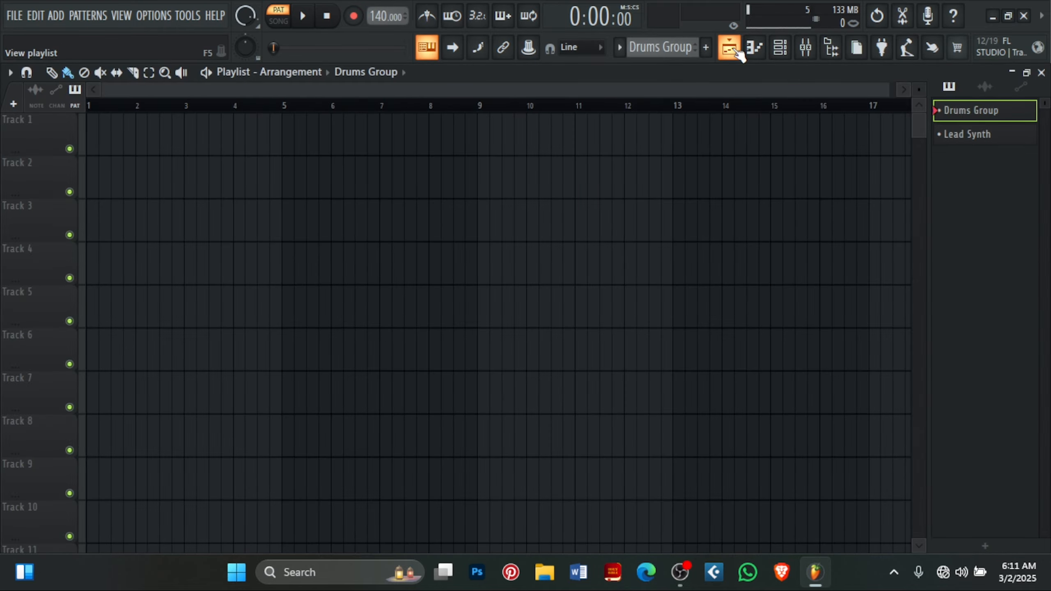
click(736, 51)
click(736, 51)
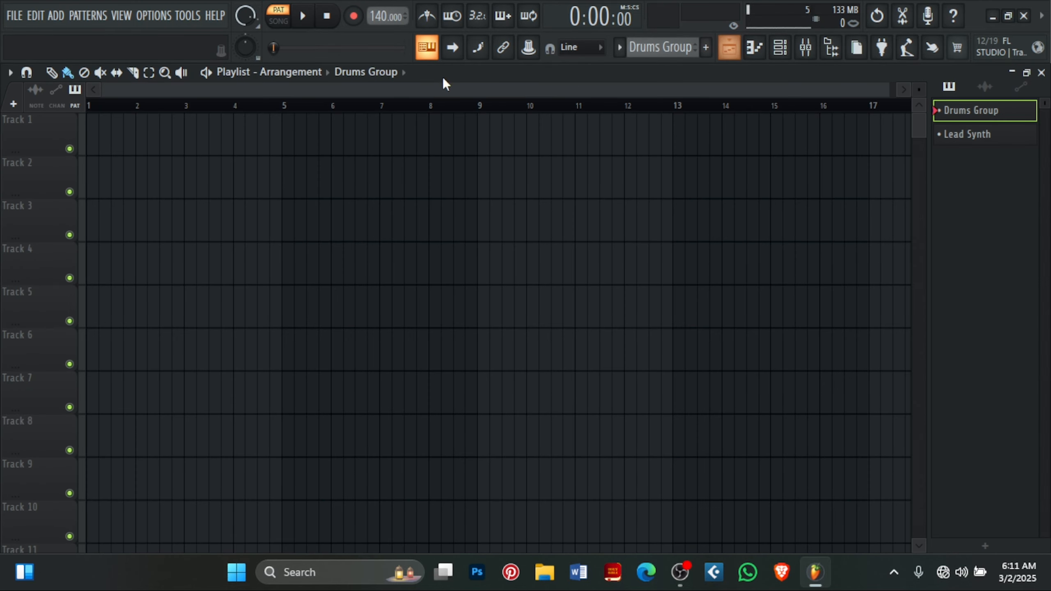
click(122, 16)
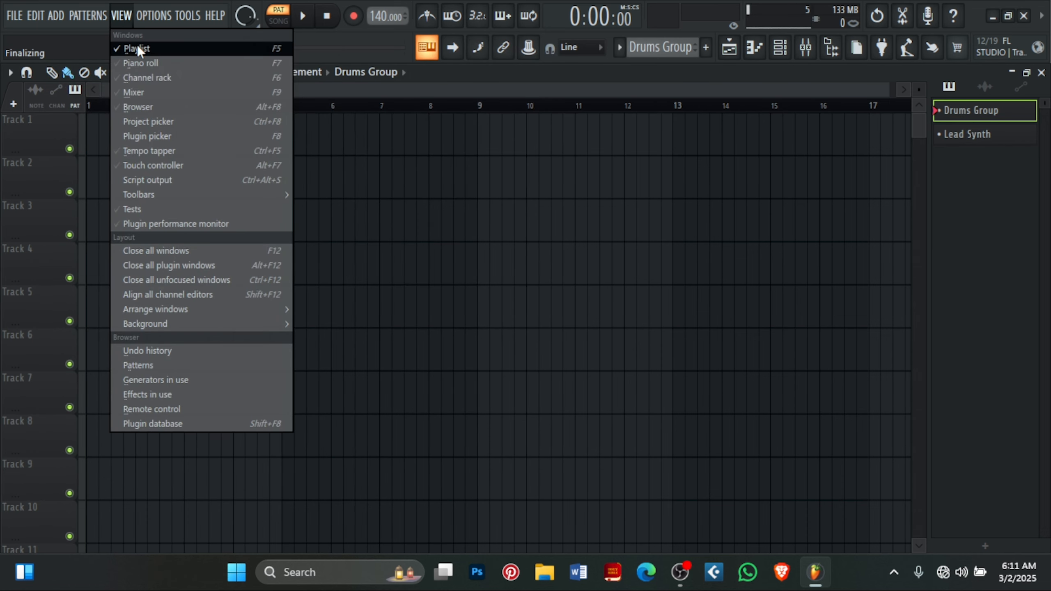
click(729, 53)
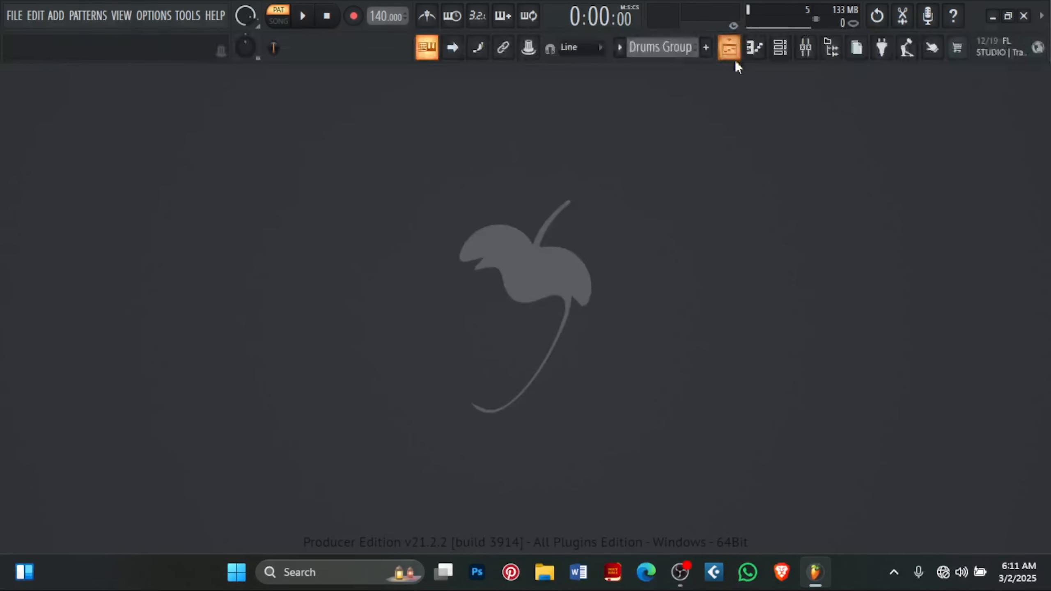
Show the Piano roll, toggle it and restore it to a smaller floating window, and return to the Playlist with the Piano roll hidden.
click(755, 49)
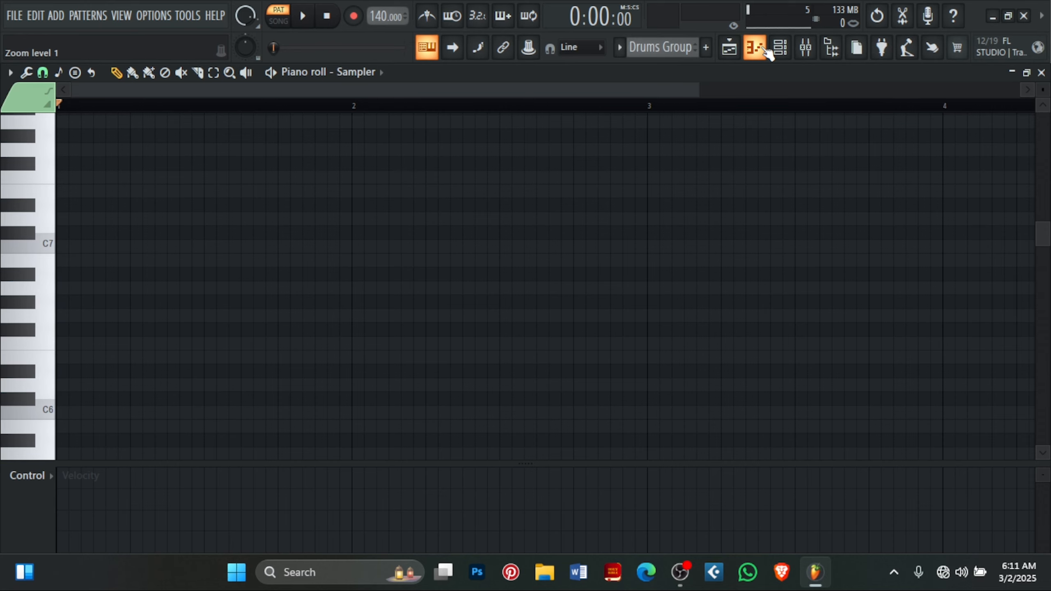
click(766, 51)
click(766, 52)
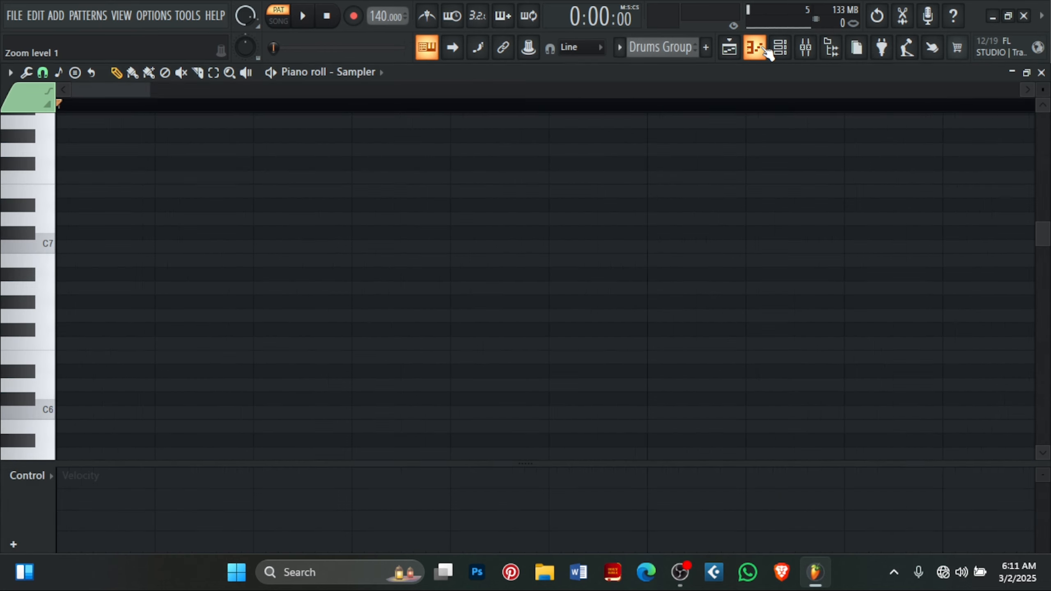
click(1027, 74)
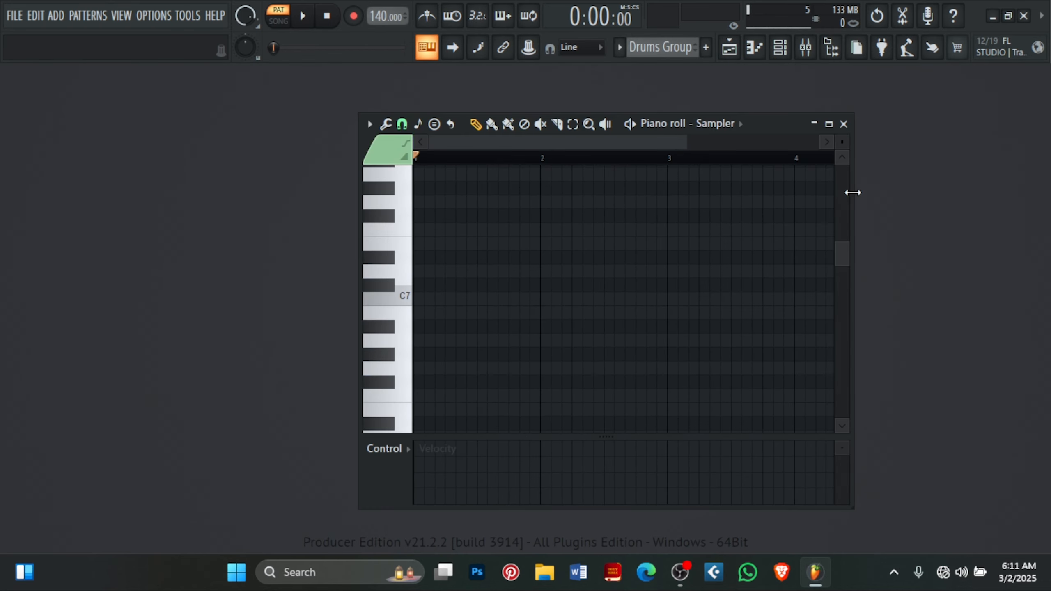
click(736, 54)
click(762, 52)
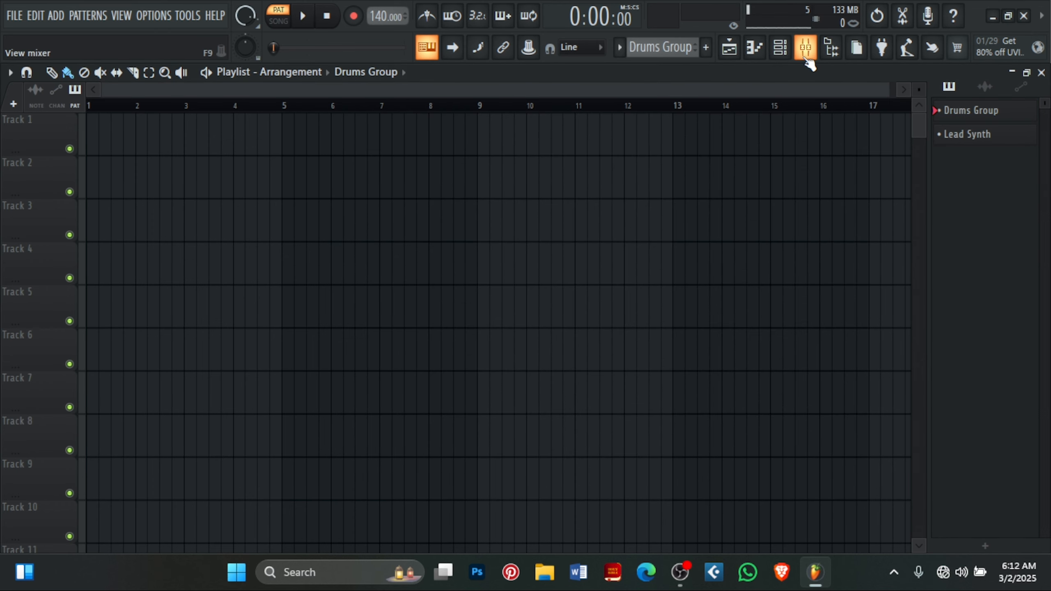
View the Mixer with its insert tracks and effect slots, and close it again.
click(805, 49)
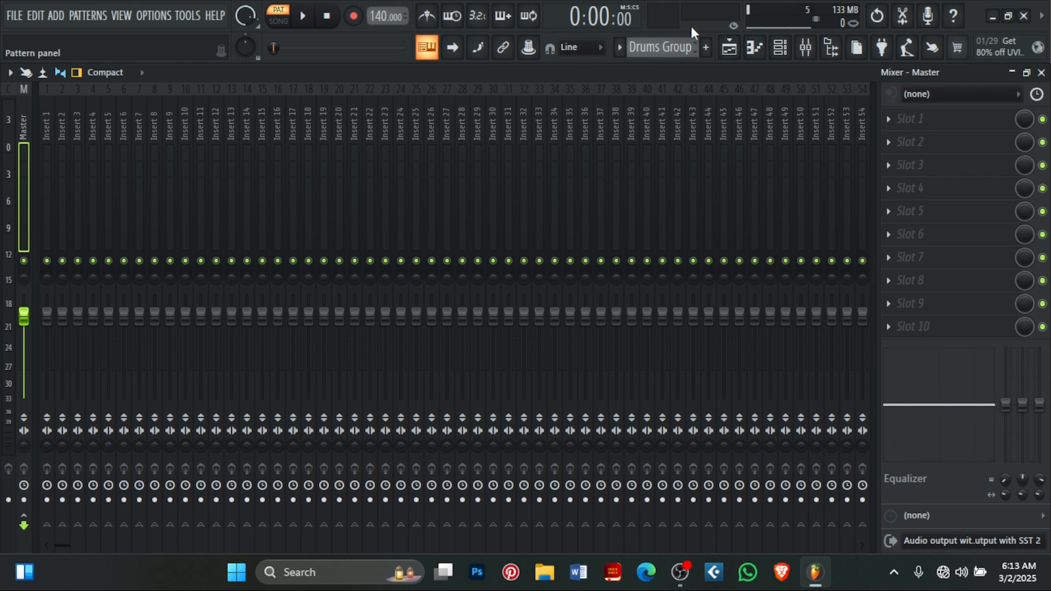
click(1041, 72)
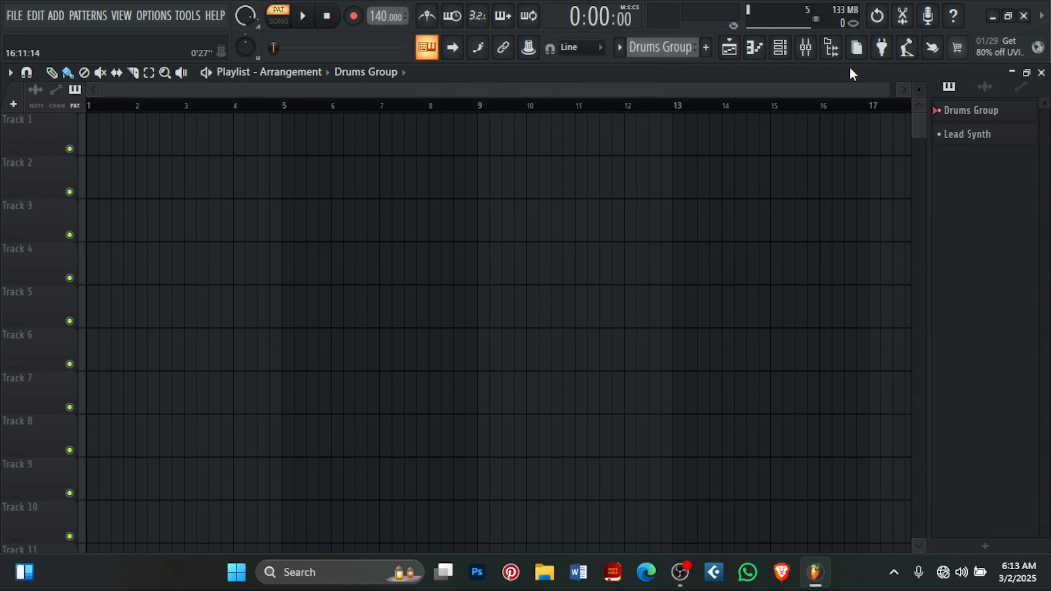
Show the Browser's full folder list and collapse the expanded sample folders, including Lybos SAMPLES, JEB J KITS, Lyboss drums, Pojbeatz Afrokits vol 1 and Studio X.
click(832, 48)
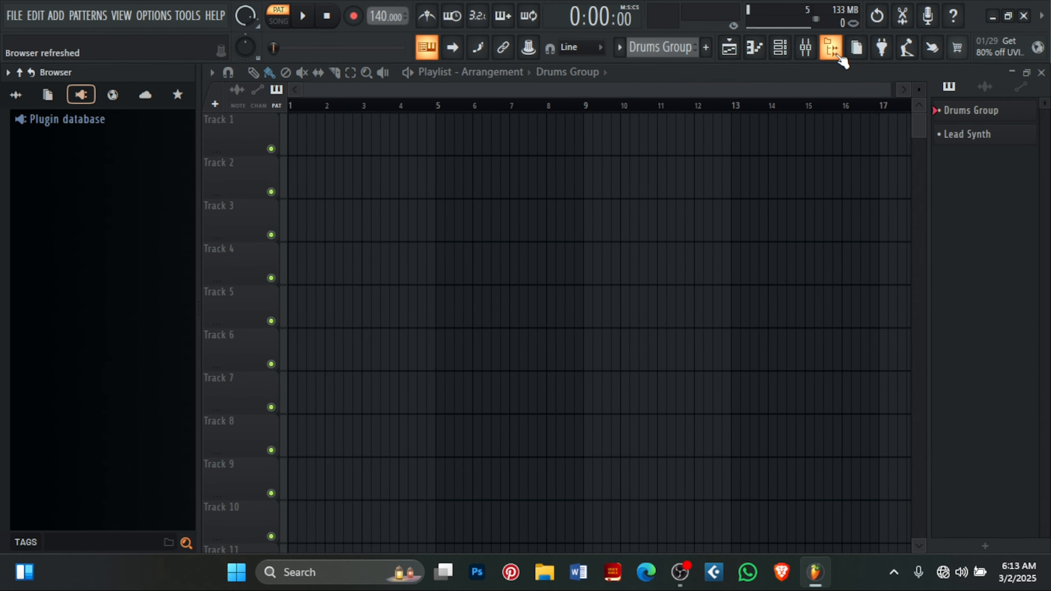
click(15, 98)
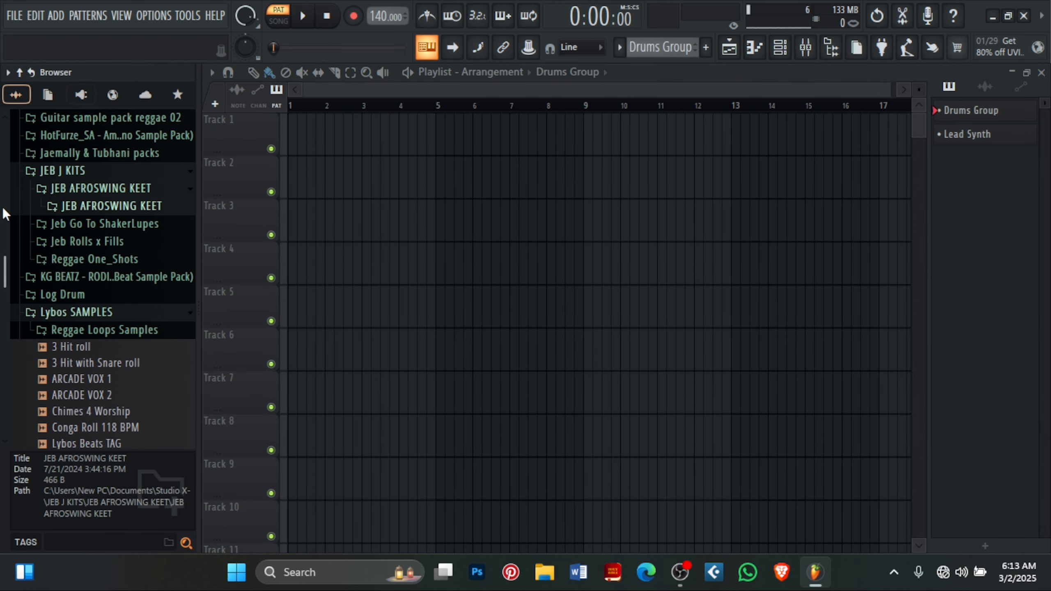
click(104, 316)
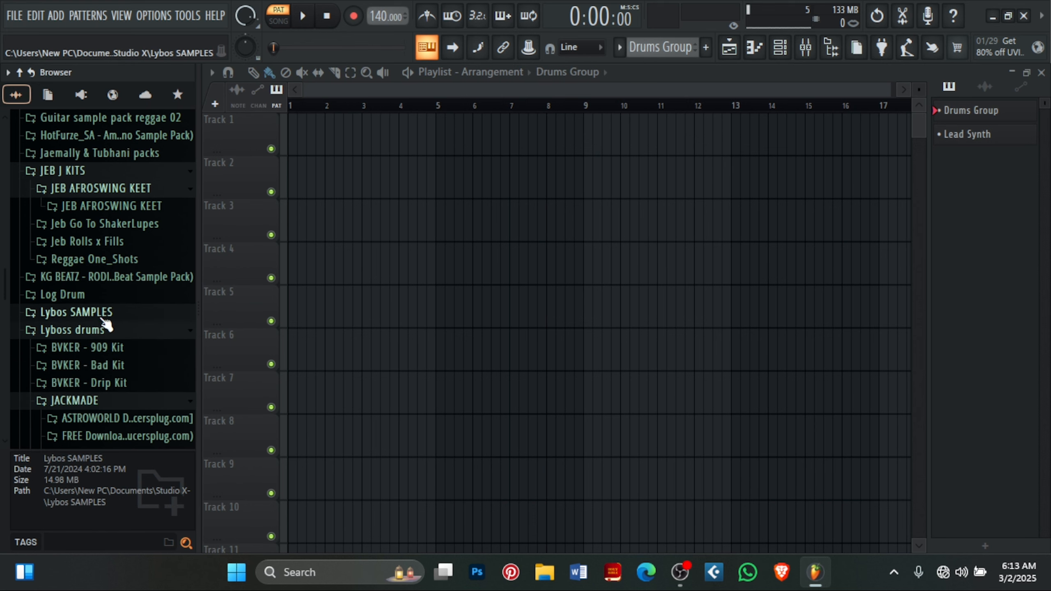
click(103, 188)
click(104, 171)
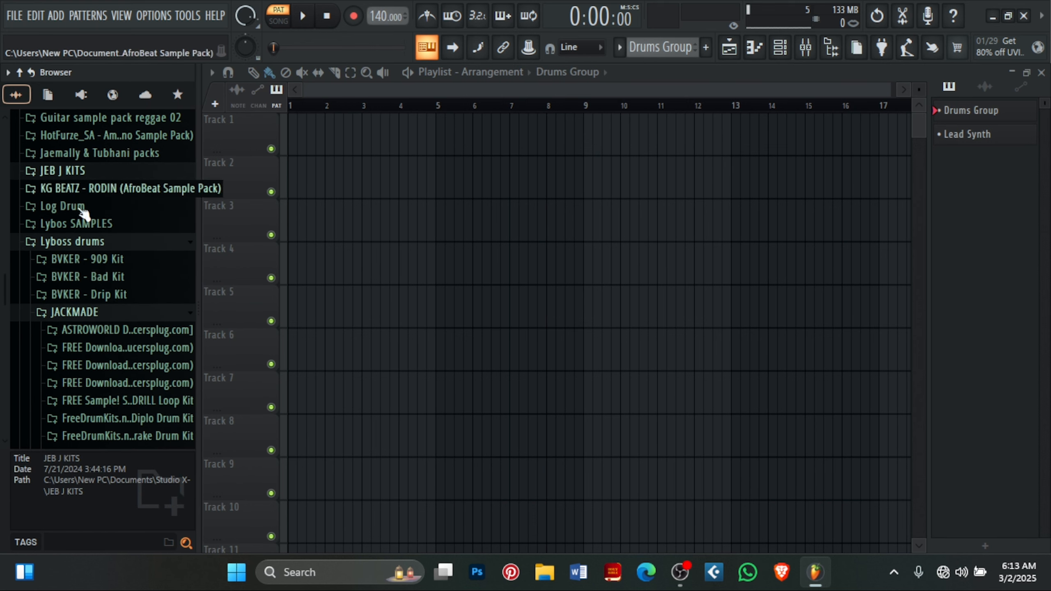
click(72, 312)
click(72, 242)
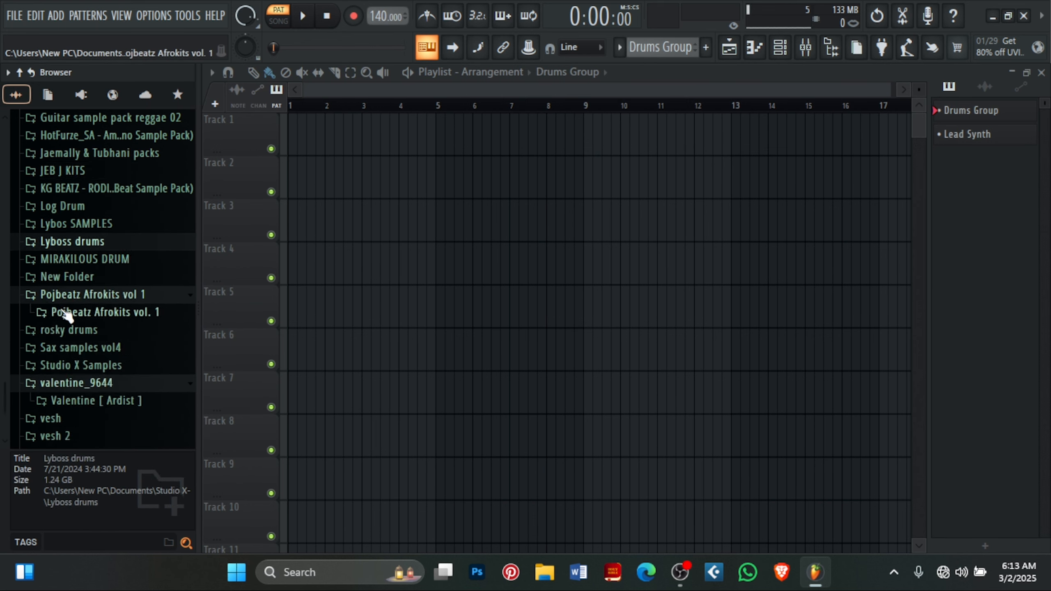
click(72, 296)
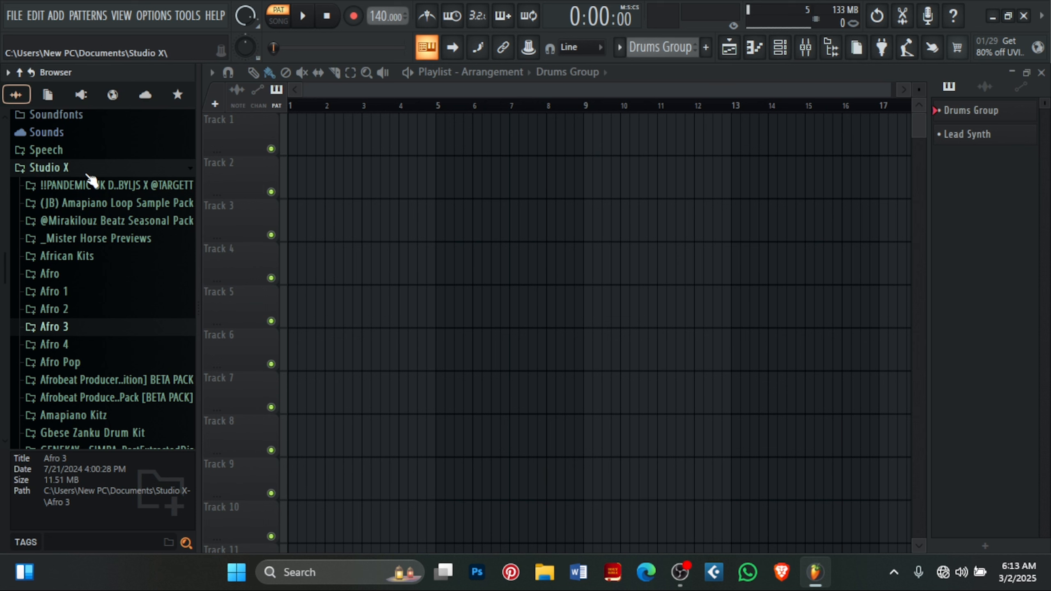
click(86, 169)
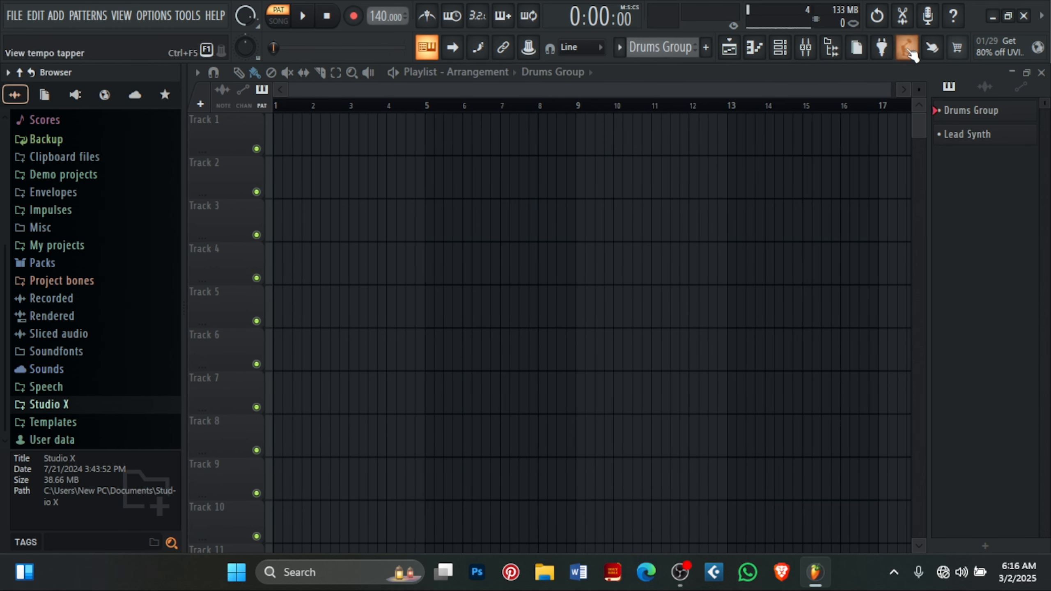
scroll(66, 397, up, 5)
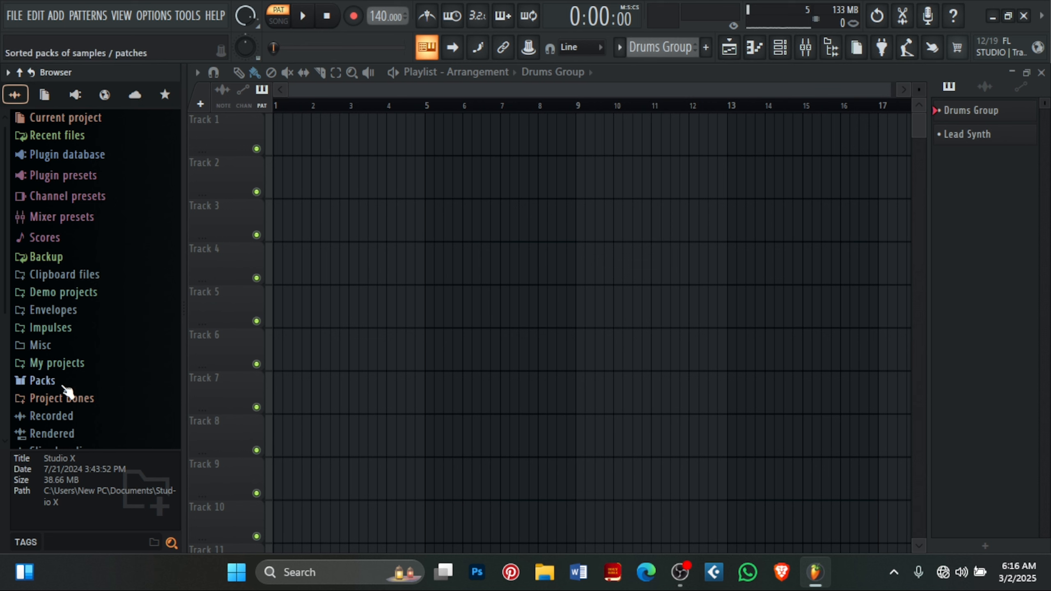
Pick the Lead Synth pattern in the project picker and reselect Drums Group in the Playlist's pattern list.
click(830, 47)
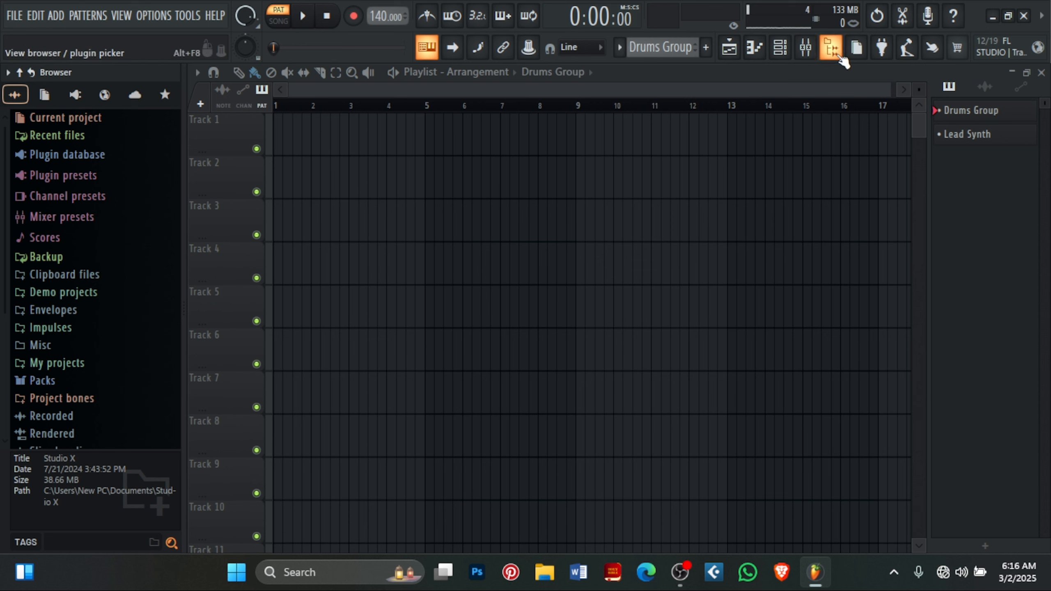
click(862, 50)
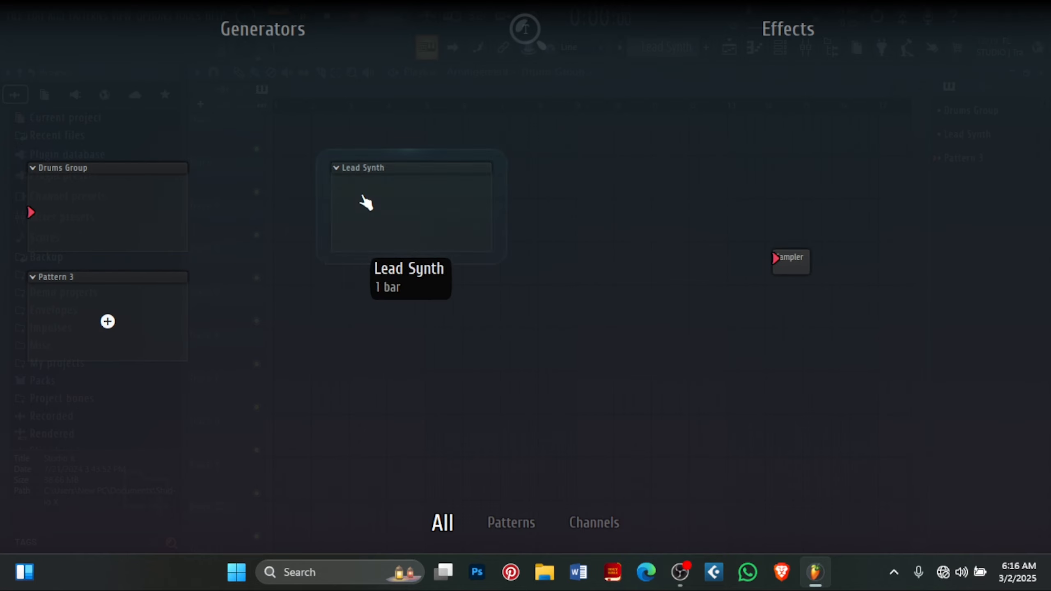
click(402, 195)
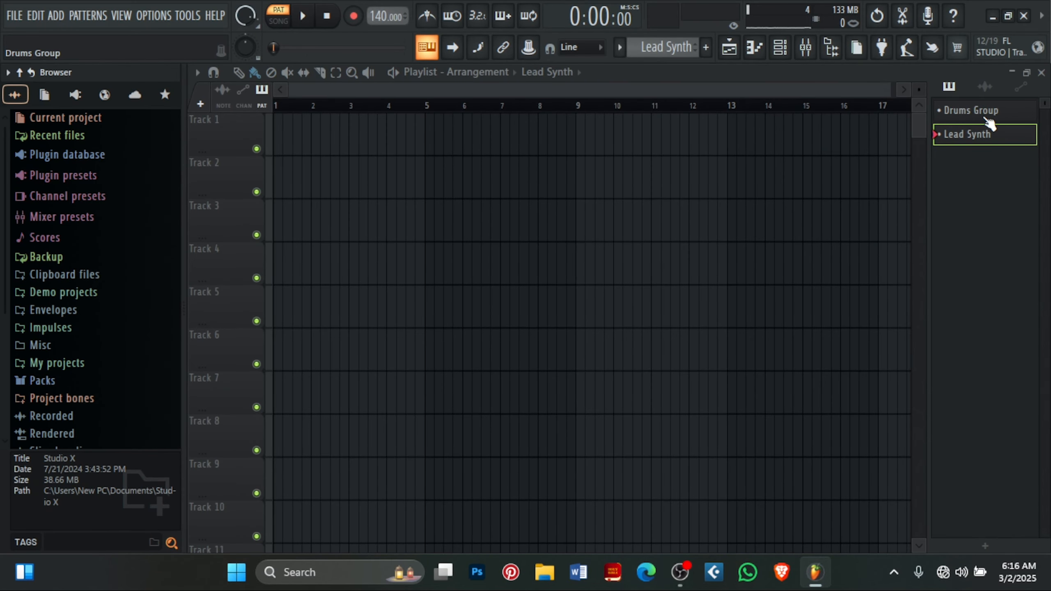
click(973, 110)
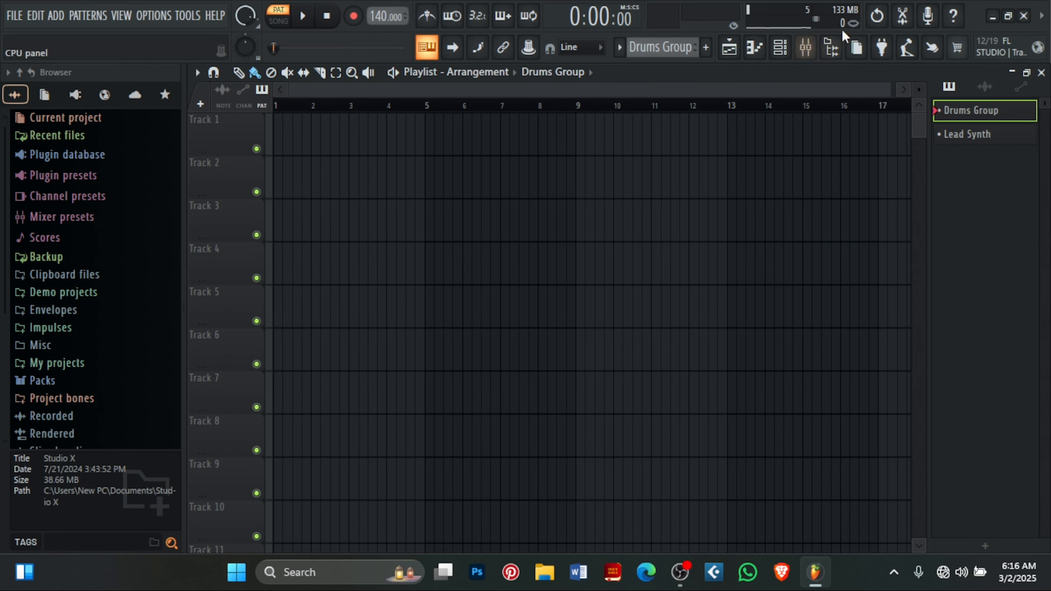
Pick Drums Group in the project picker, and switch to Lead Synth and back to Drums Group in the pattern list.
click(882, 46)
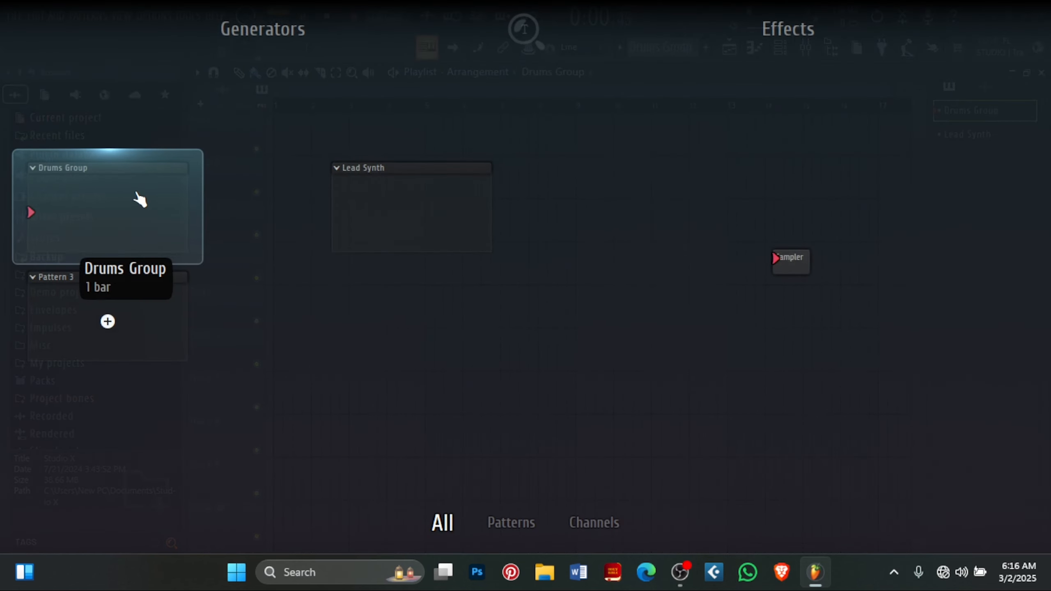
click(156, 203)
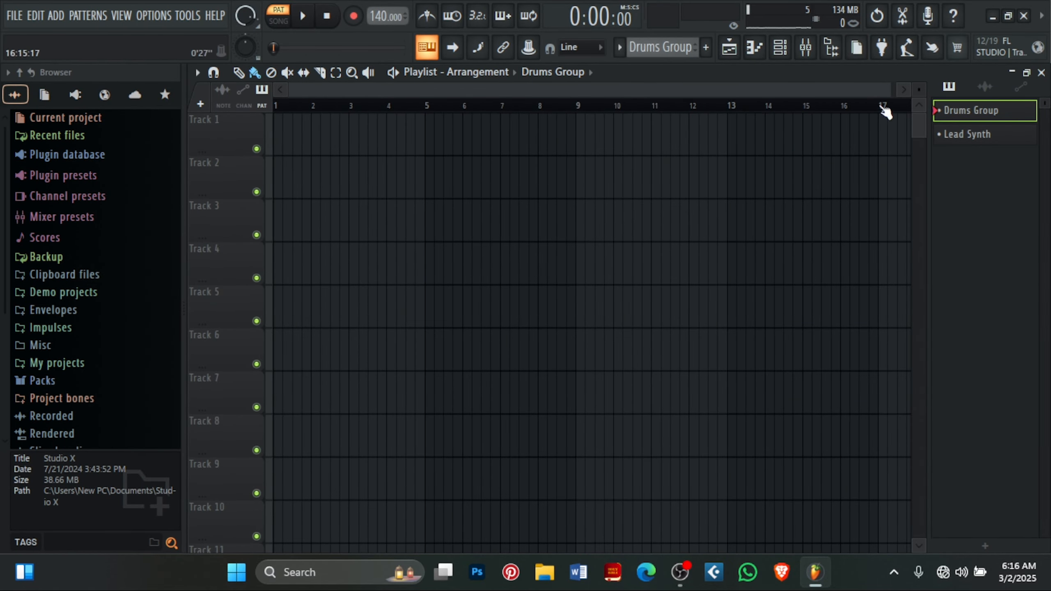
drag(995, 108, 951, 139)
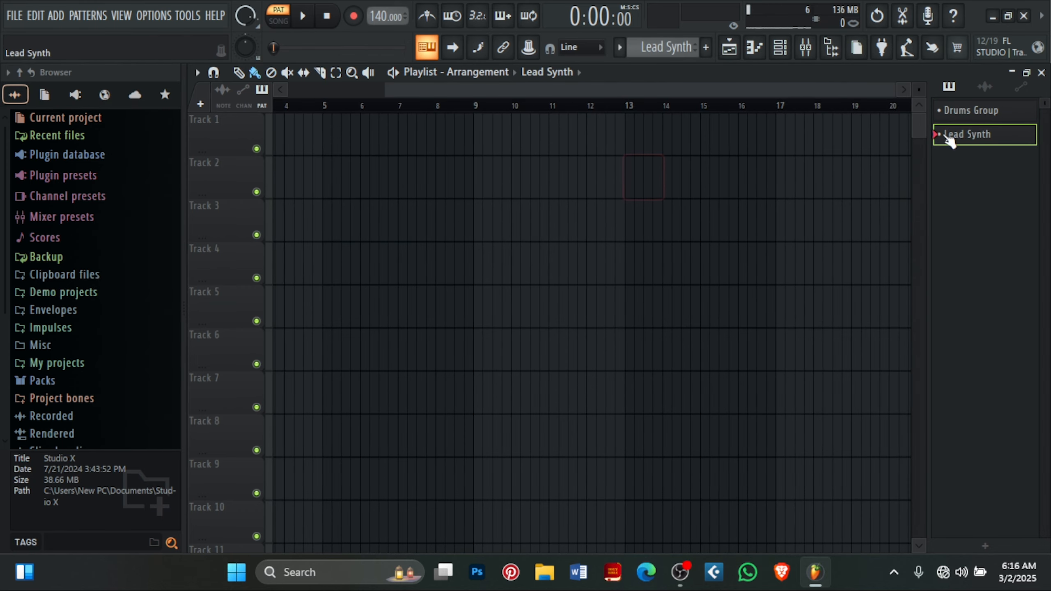
click(959, 110)
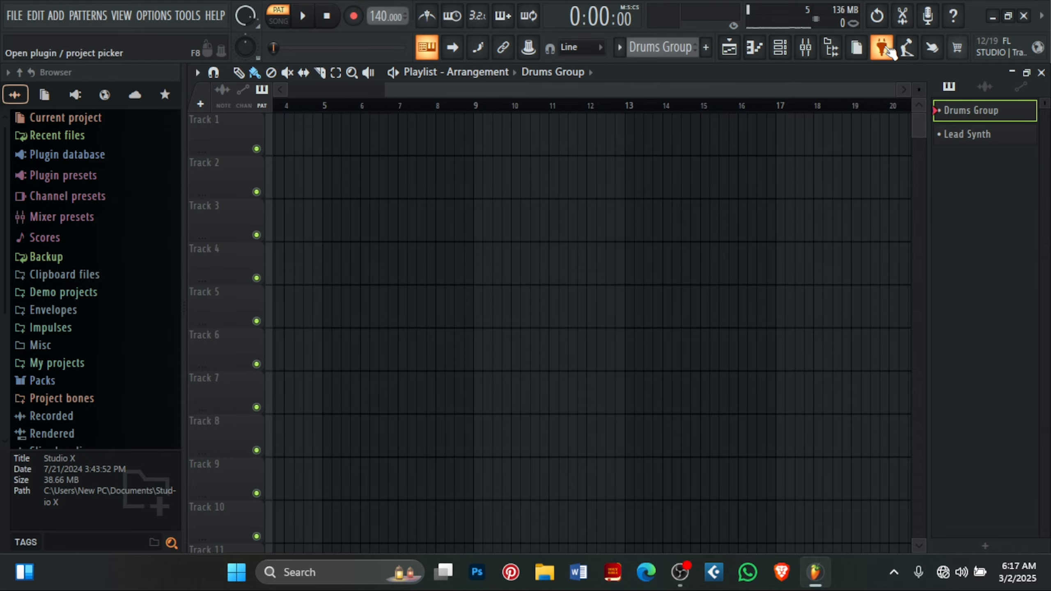
Examine the installed generators and effects in the plugin picker, browsing categories such as Synth special and Delay reverb.
click(885, 48)
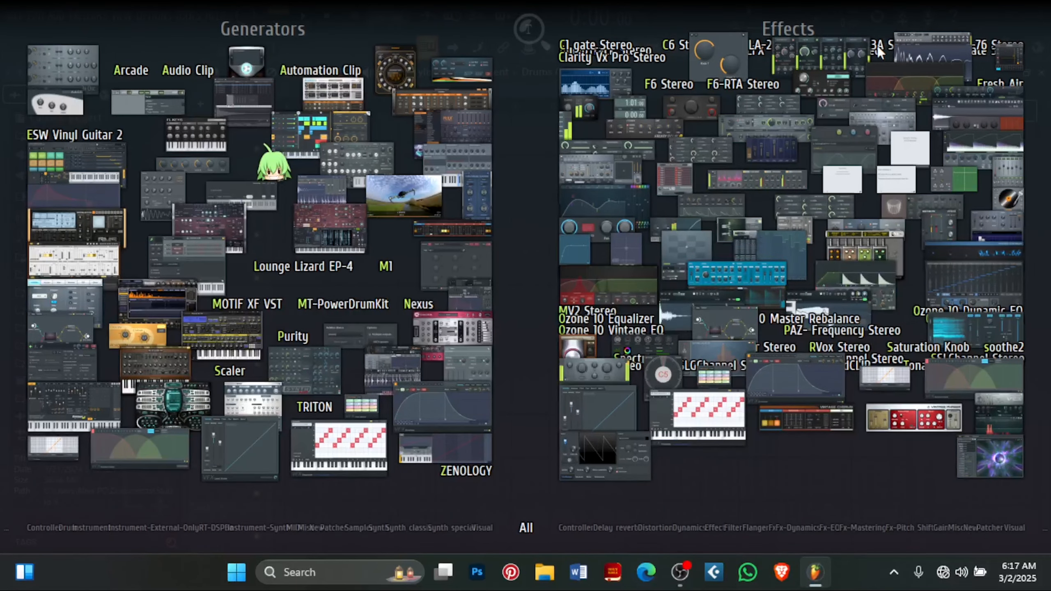
scroll(750, 160, up, 3)
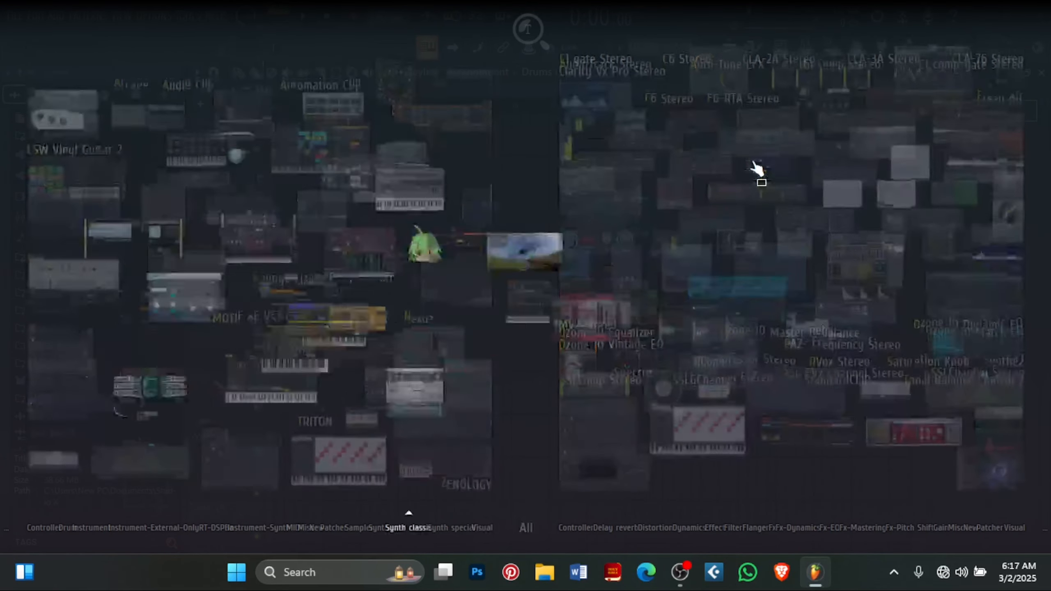
scroll(662, 219, down, 2)
scroll(492, 413, up, 1)
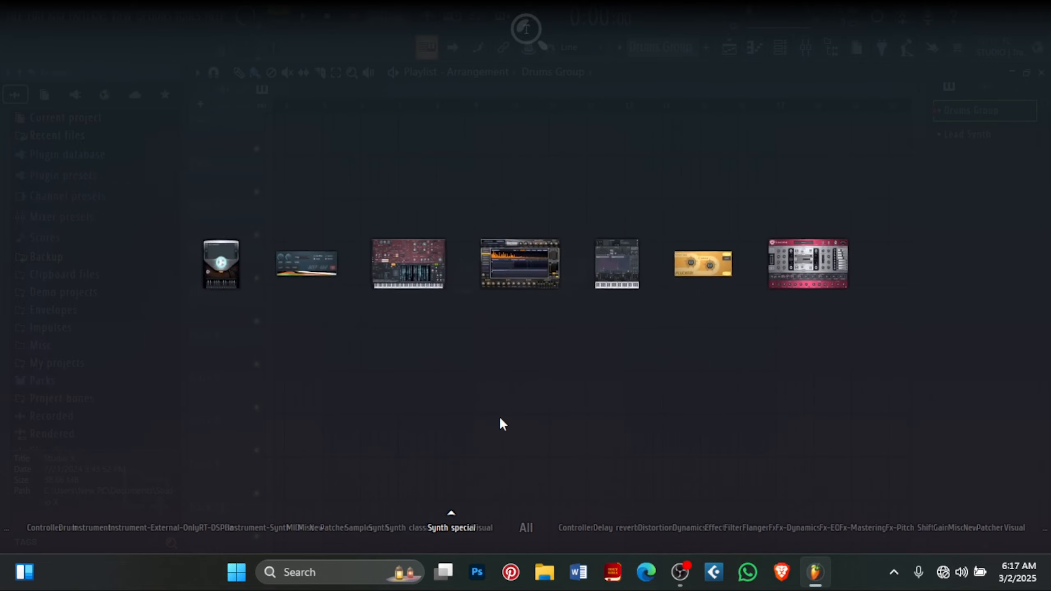
scroll(490, 412, down, 1)
scroll(479, 401, down, 3)
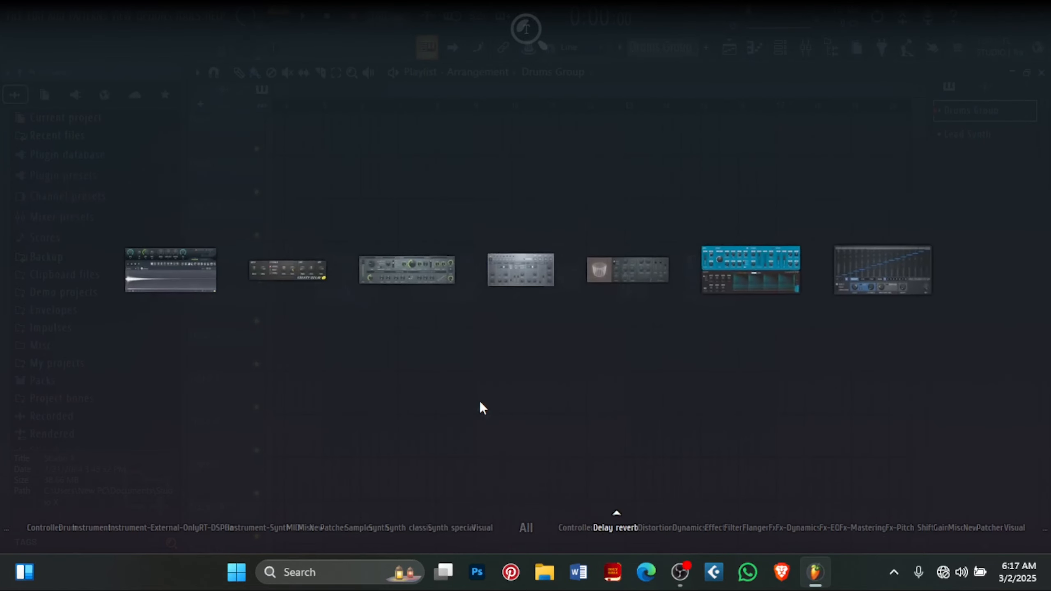
scroll(479, 400, down, 1)
scroll(479, 401, up, 1)
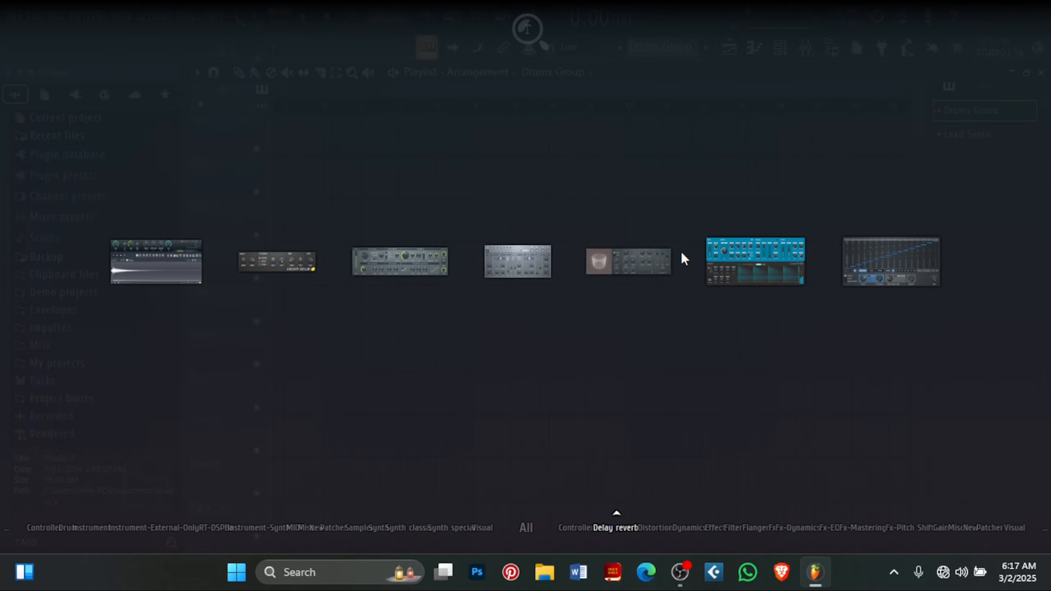
Browse the plugin picker's effect categories, including Filter and Fx-Dynamics, and return to the full list of plugins.
mouse_move(661, 527)
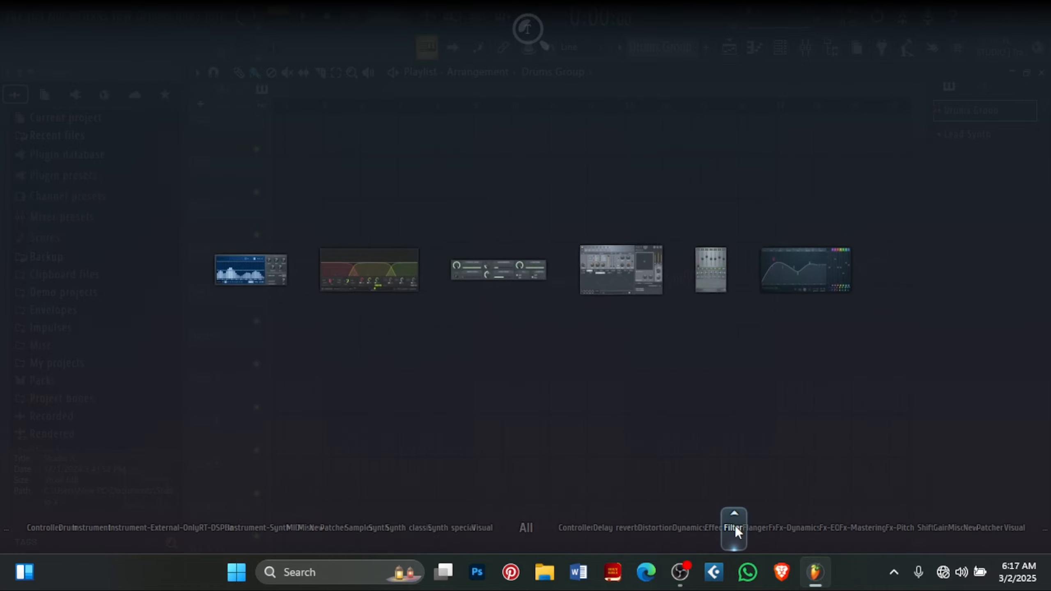
mouse_move(794, 523)
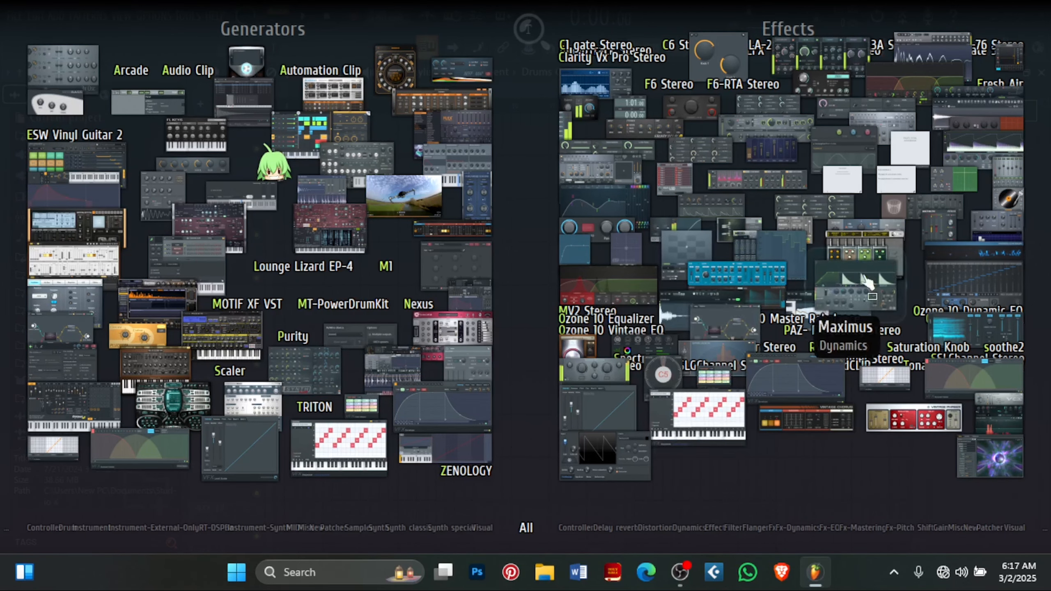
click(799, 527)
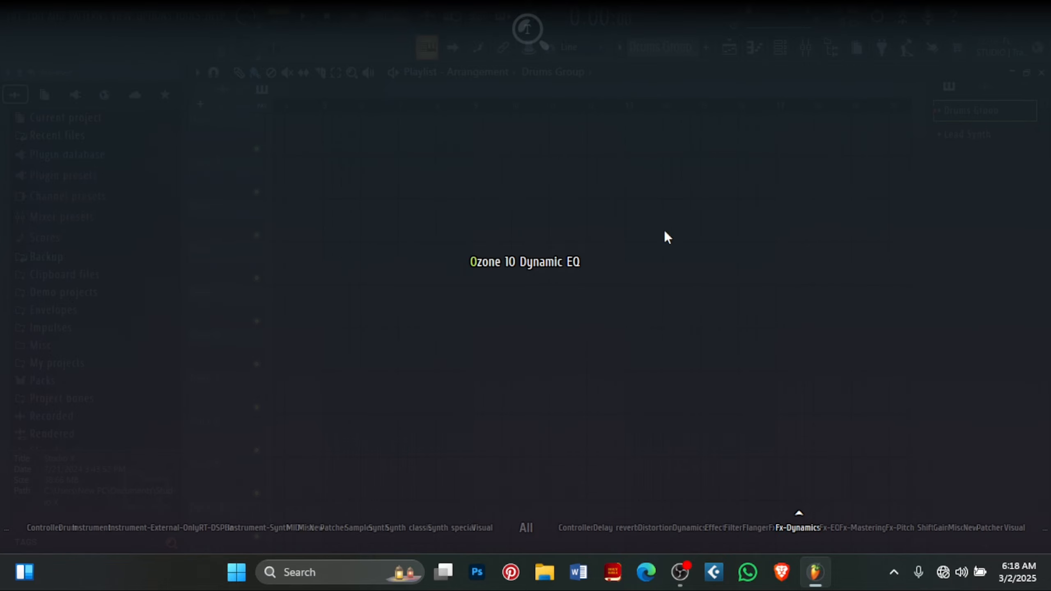
click(527, 528)
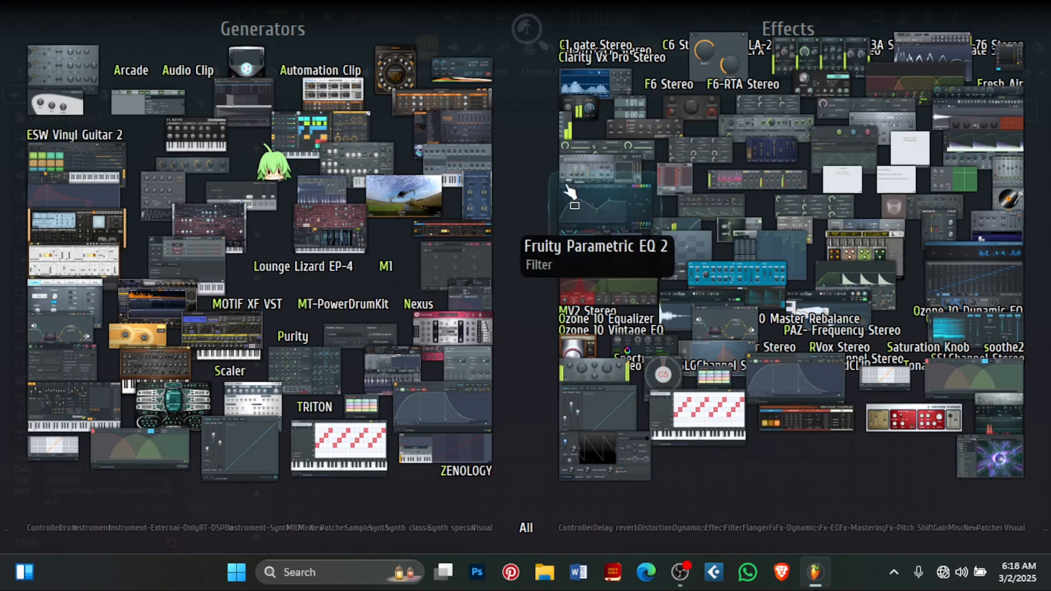
click(529, 532)
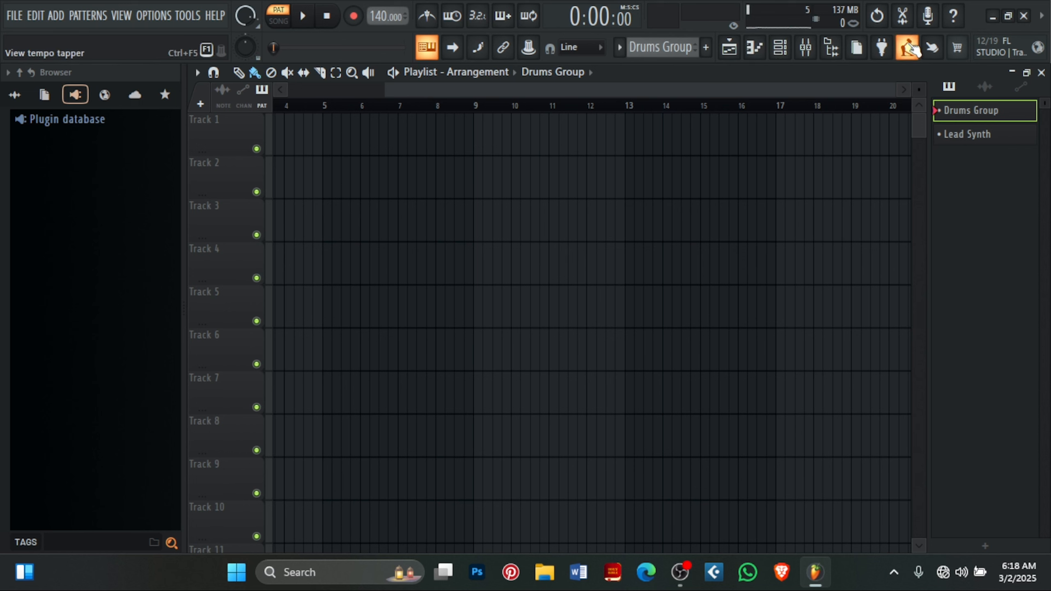
Show the tempo tapper, toggling it repeatedly, and open and close the touch pads window.
click(910, 46)
click(910, 46)
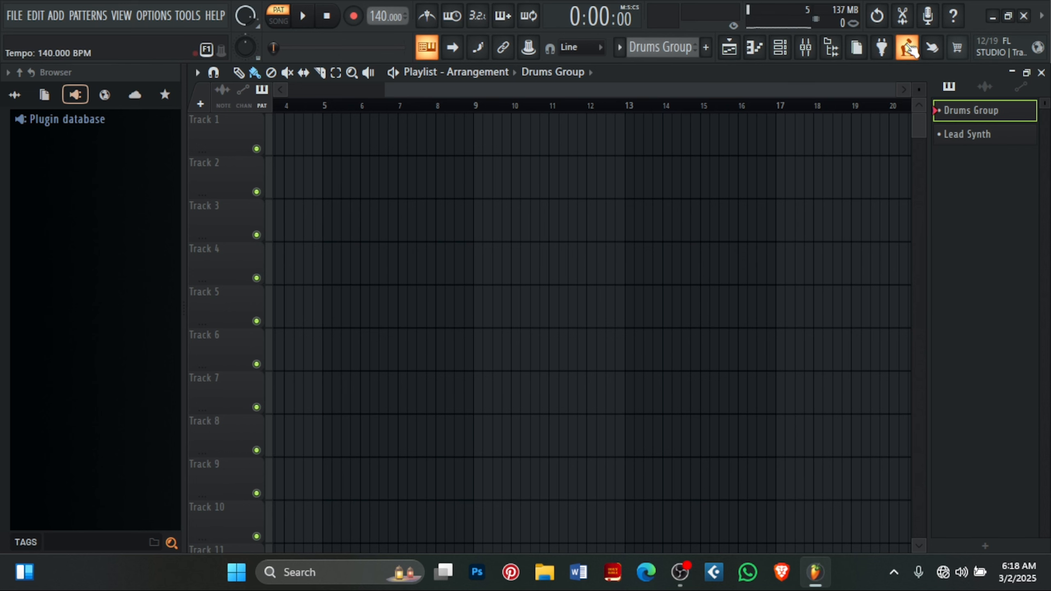
click(910, 47)
click(910, 48)
click(910, 48)
click(934, 49)
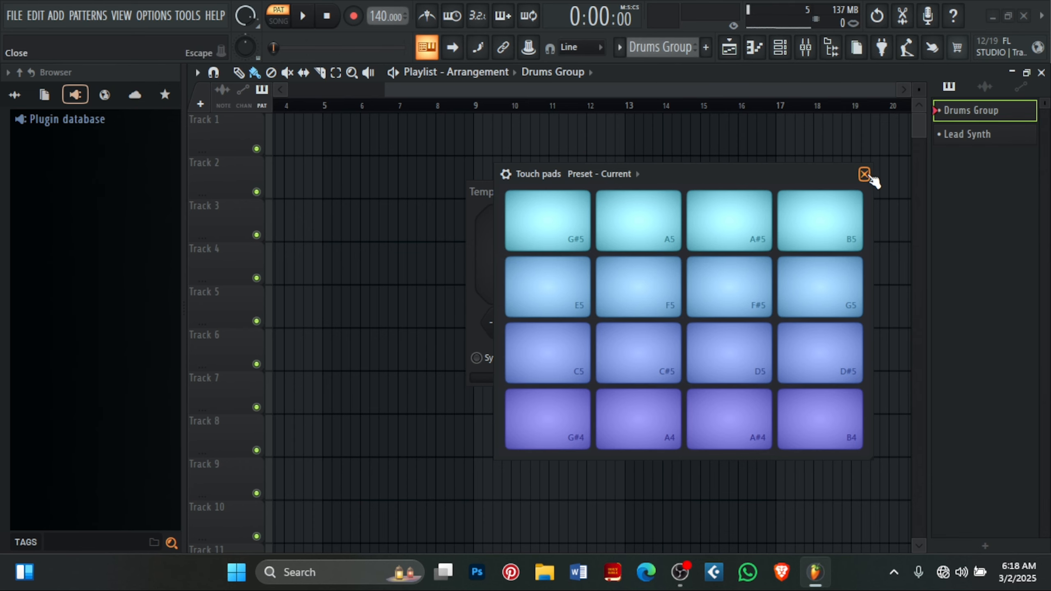
click(865, 176)
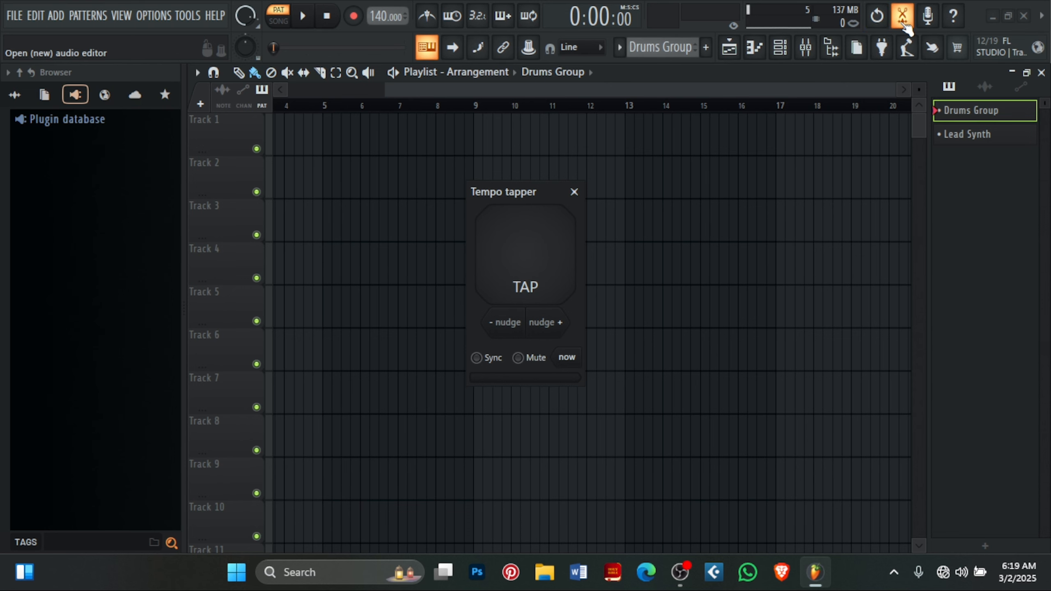
Open Edison on the Master track, close the tempo tapper covering it, and reposition and close the Edison window.
click(903, 18)
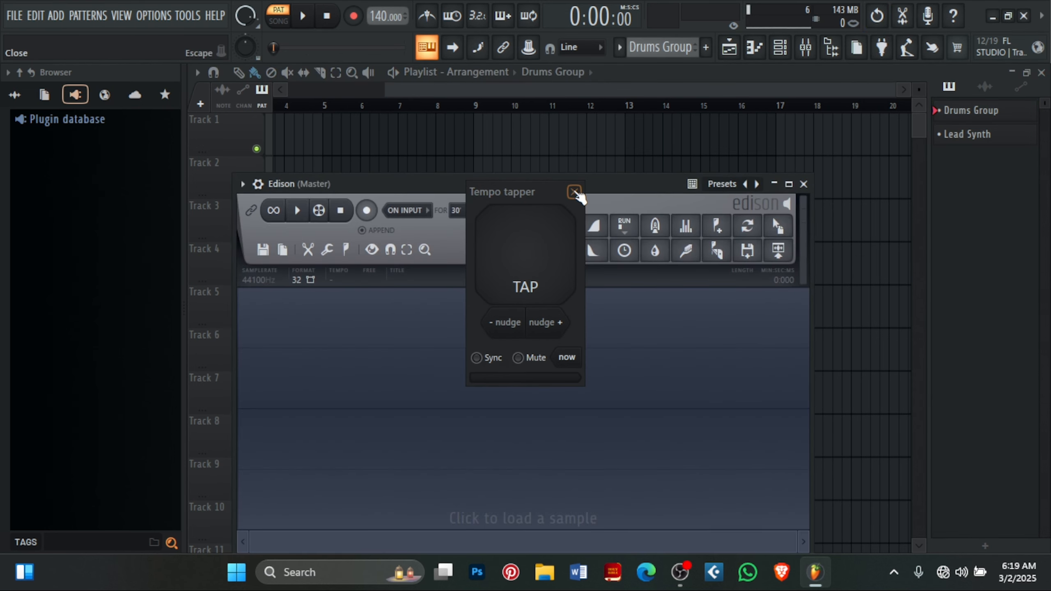
click(574, 192)
drag(556, 182, 620, 117)
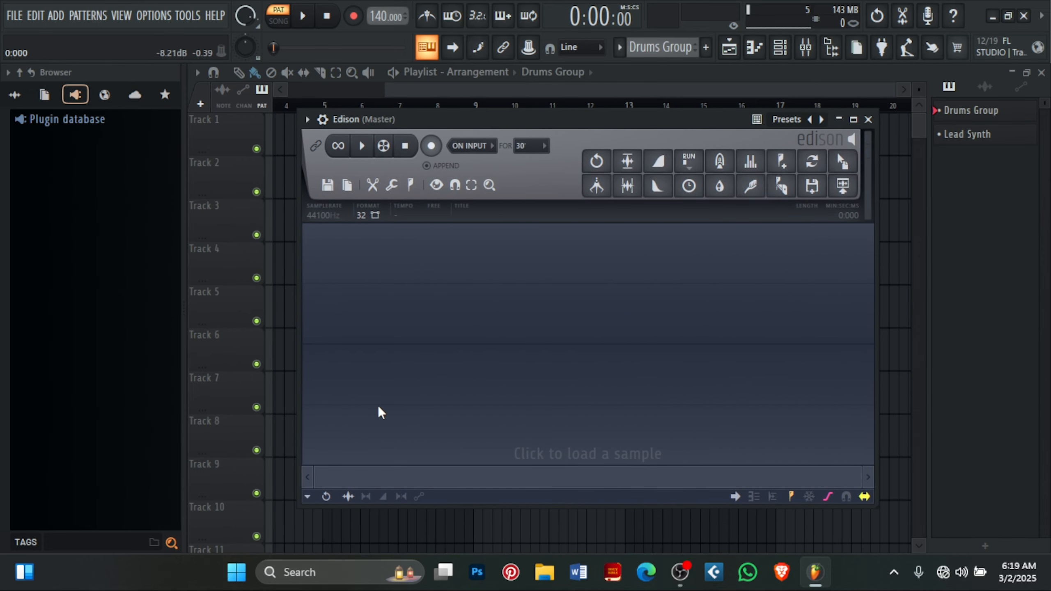
click(868, 120)
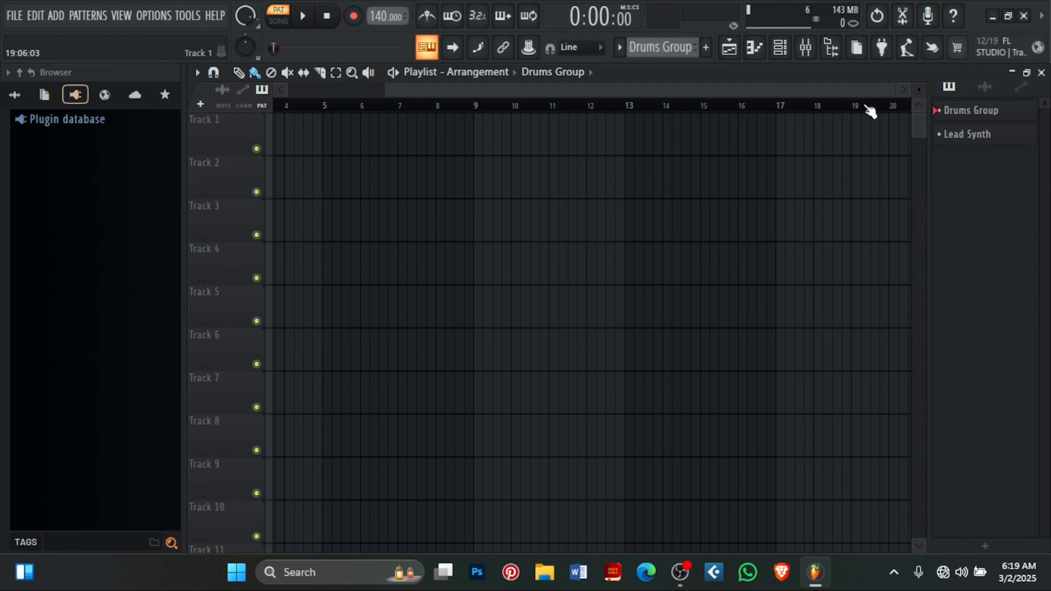
Show the one-click audio recording options and choose recording into the Edison audio editor/recorder.
click(933, 16)
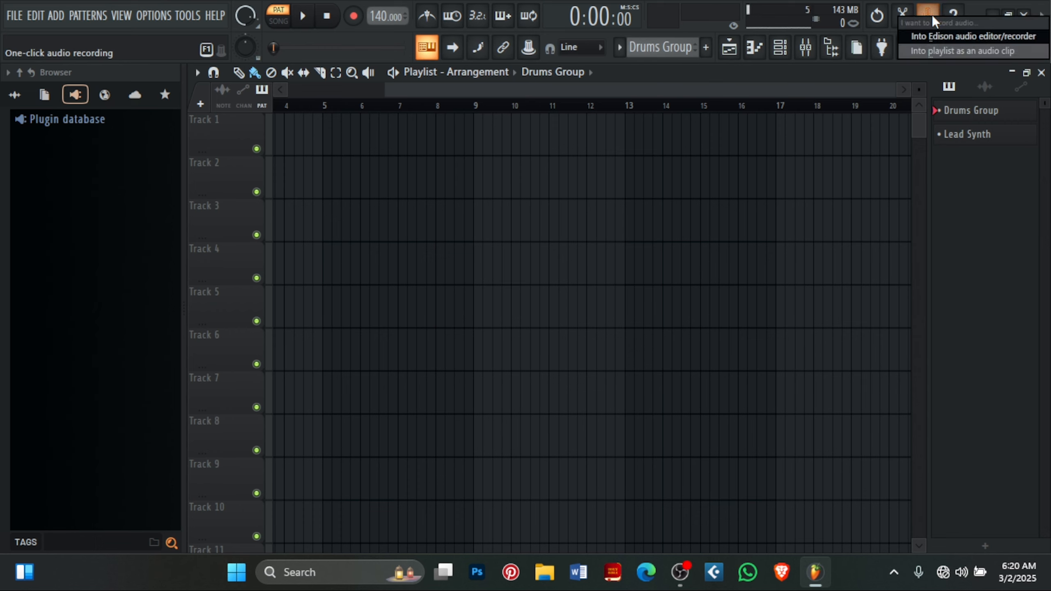
click(985, 36)
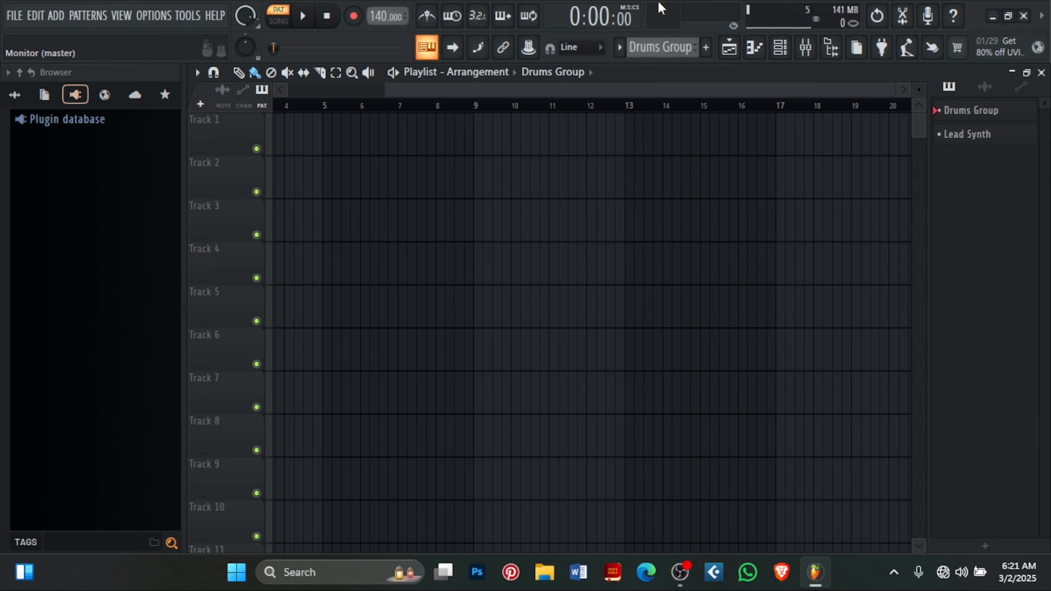
Show all Browser content and expand the Studio X folder and its Afro 4 sample folder.
click(15, 94)
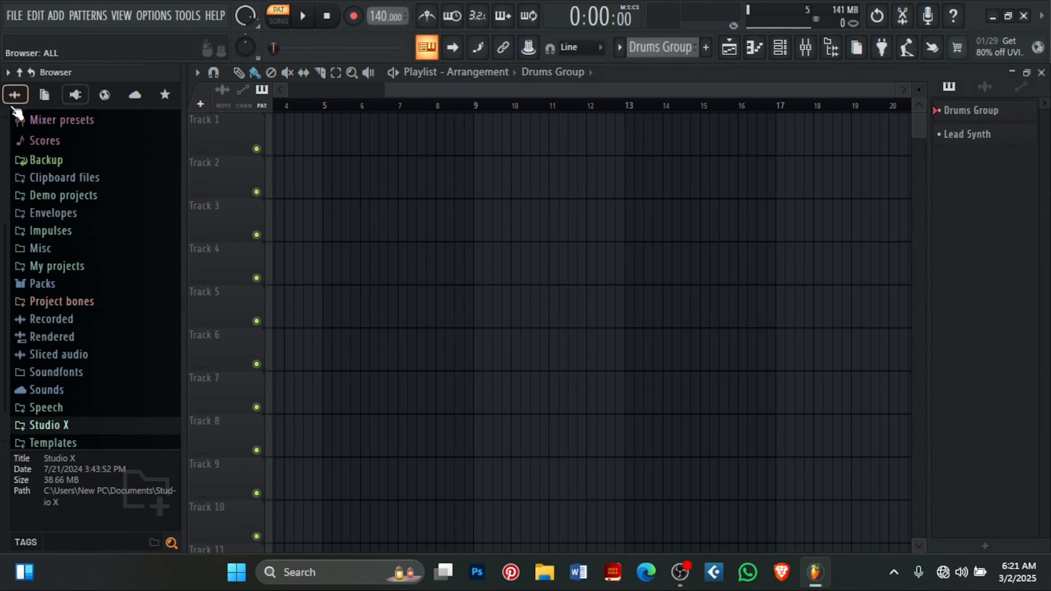
click(64, 425)
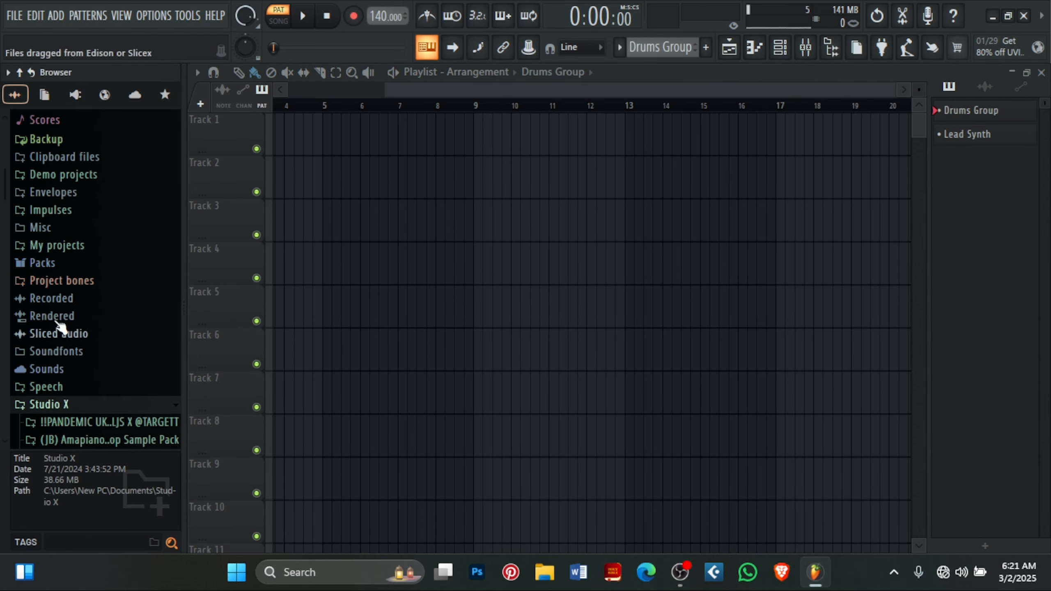
scroll(60, 327, down, 6)
click(68, 292)
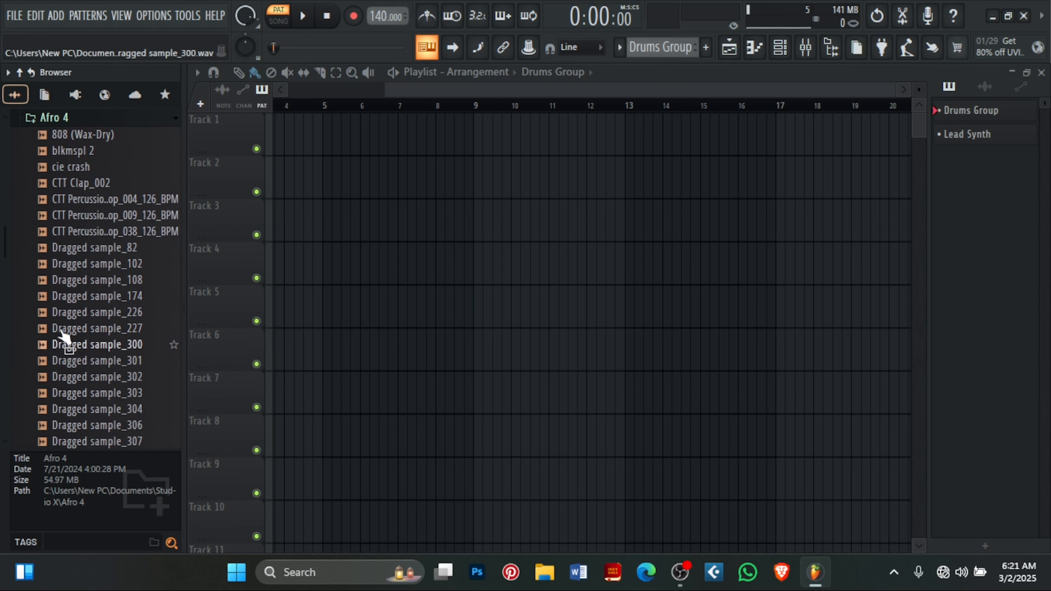
Preview the CTT Clap_002 sample in the Afro 4 folder several times.
click(94, 188)
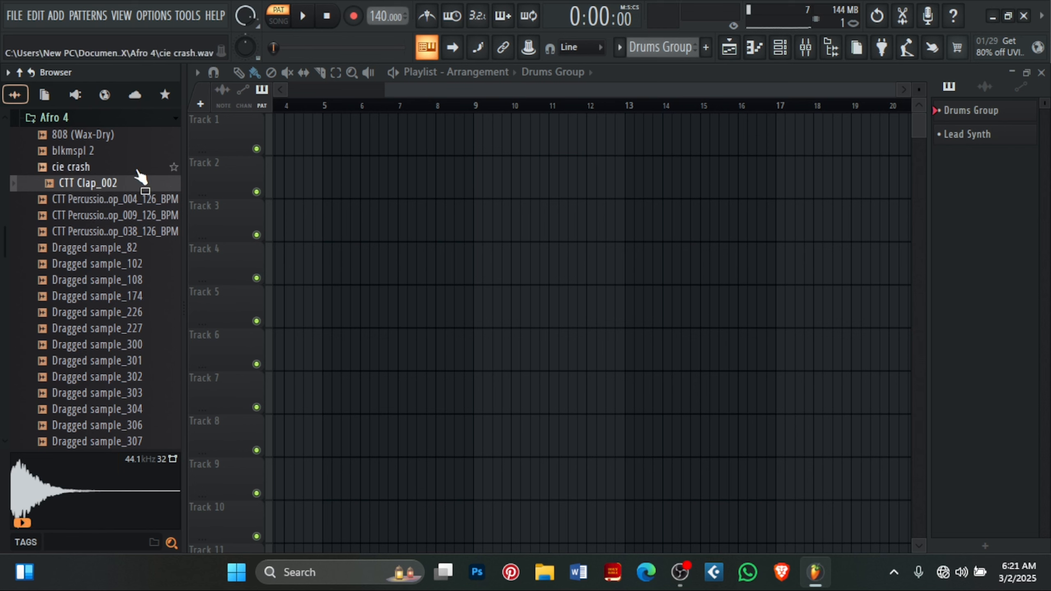
click(89, 187)
click(111, 186)
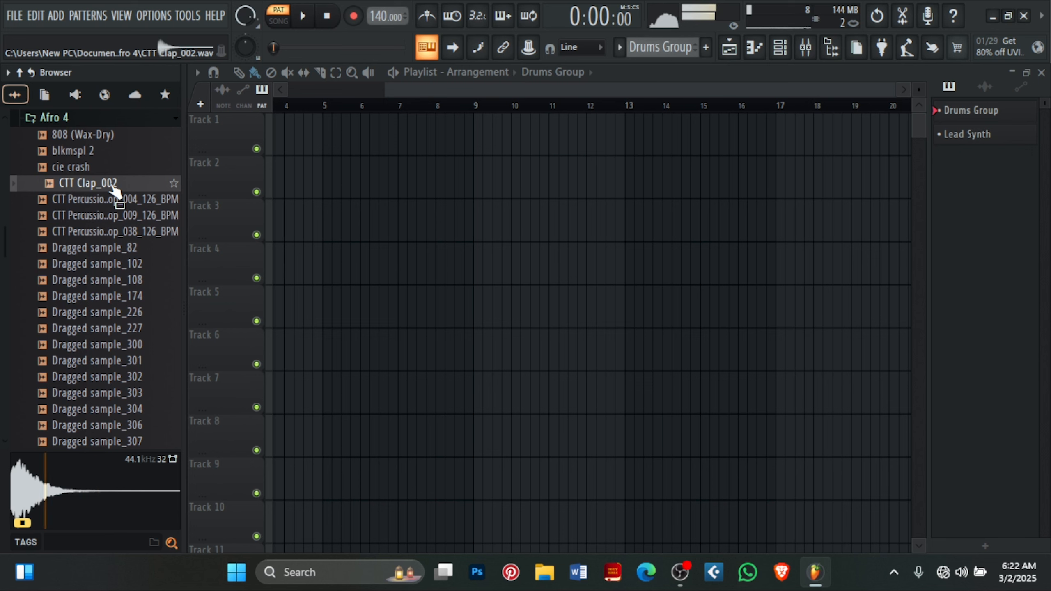
click(112, 186)
click(111, 186)
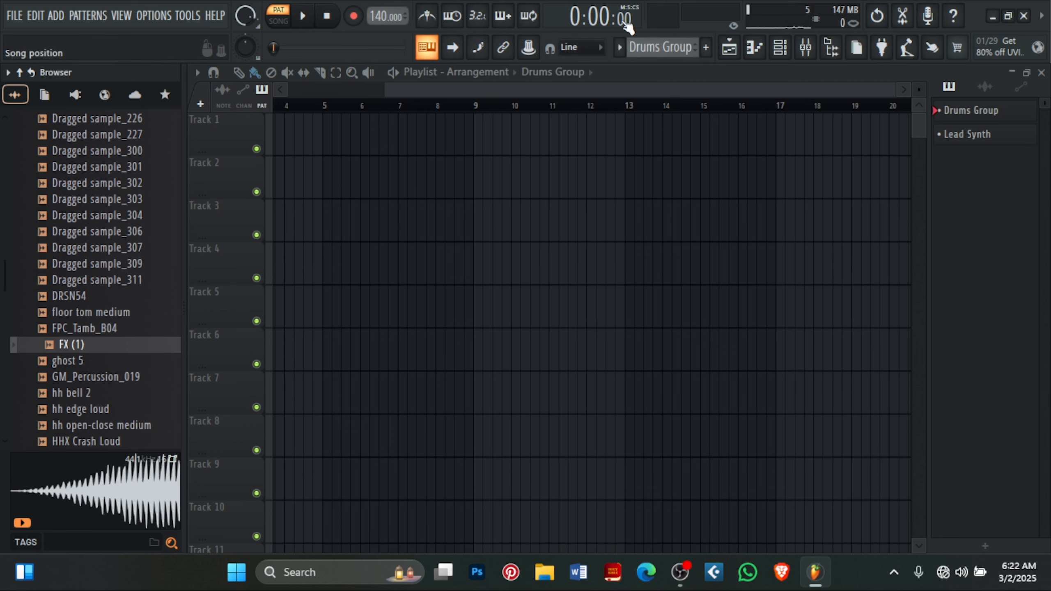
Open the mixer, preview the ghost 5 and FX (1) samples against the Master meter, and close the mixer.
click(805, 47)
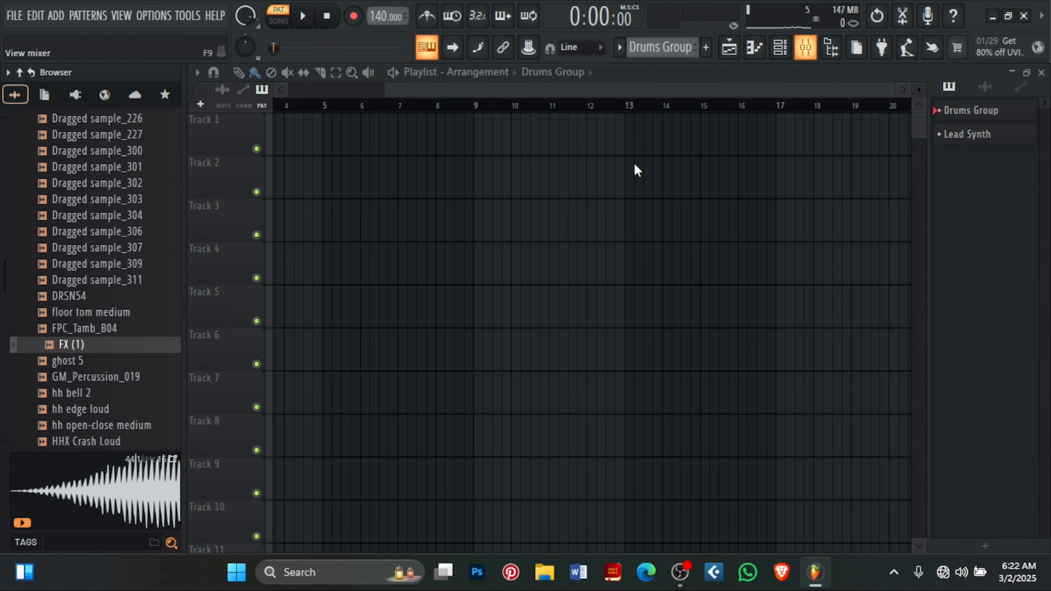
click(91, 358)
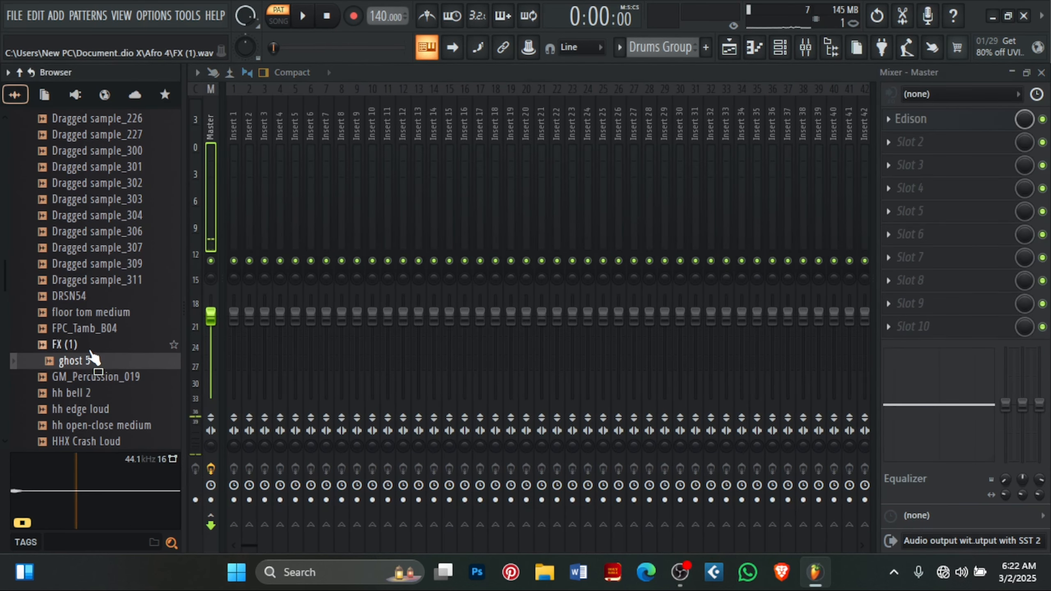
key(Up)
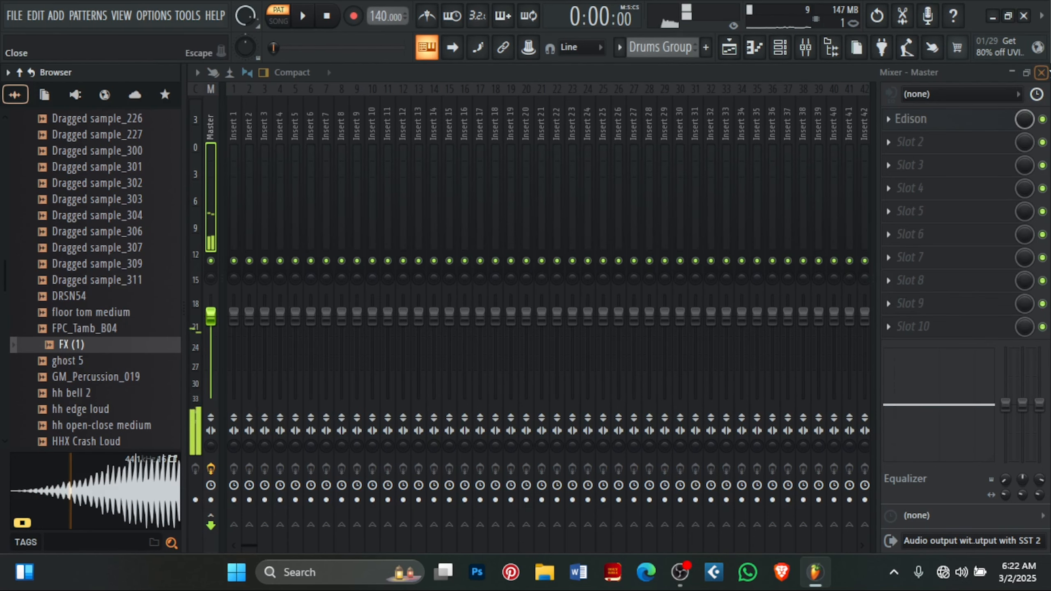
click(1041, 72)
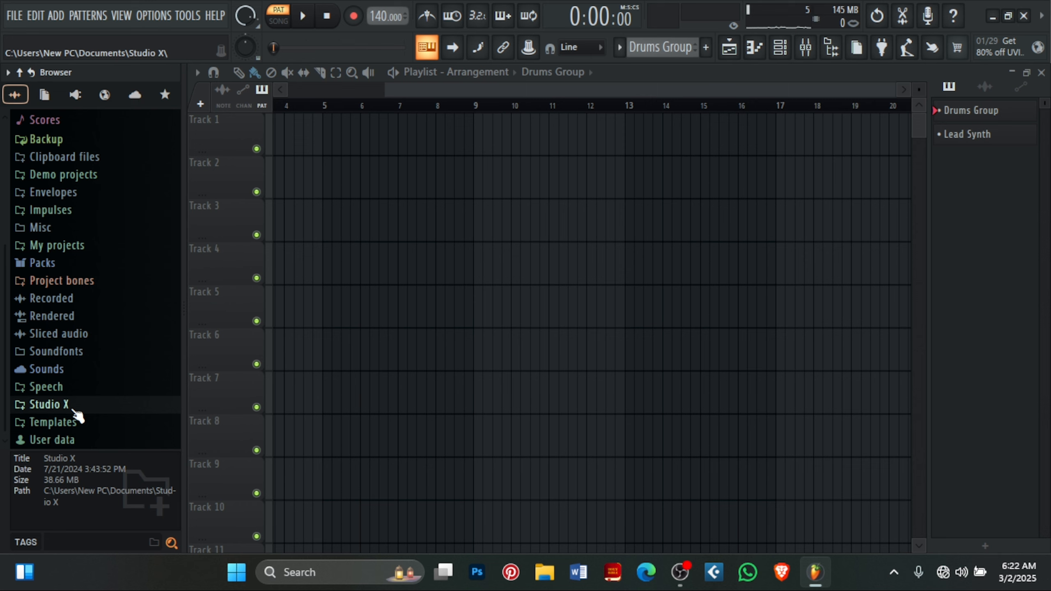